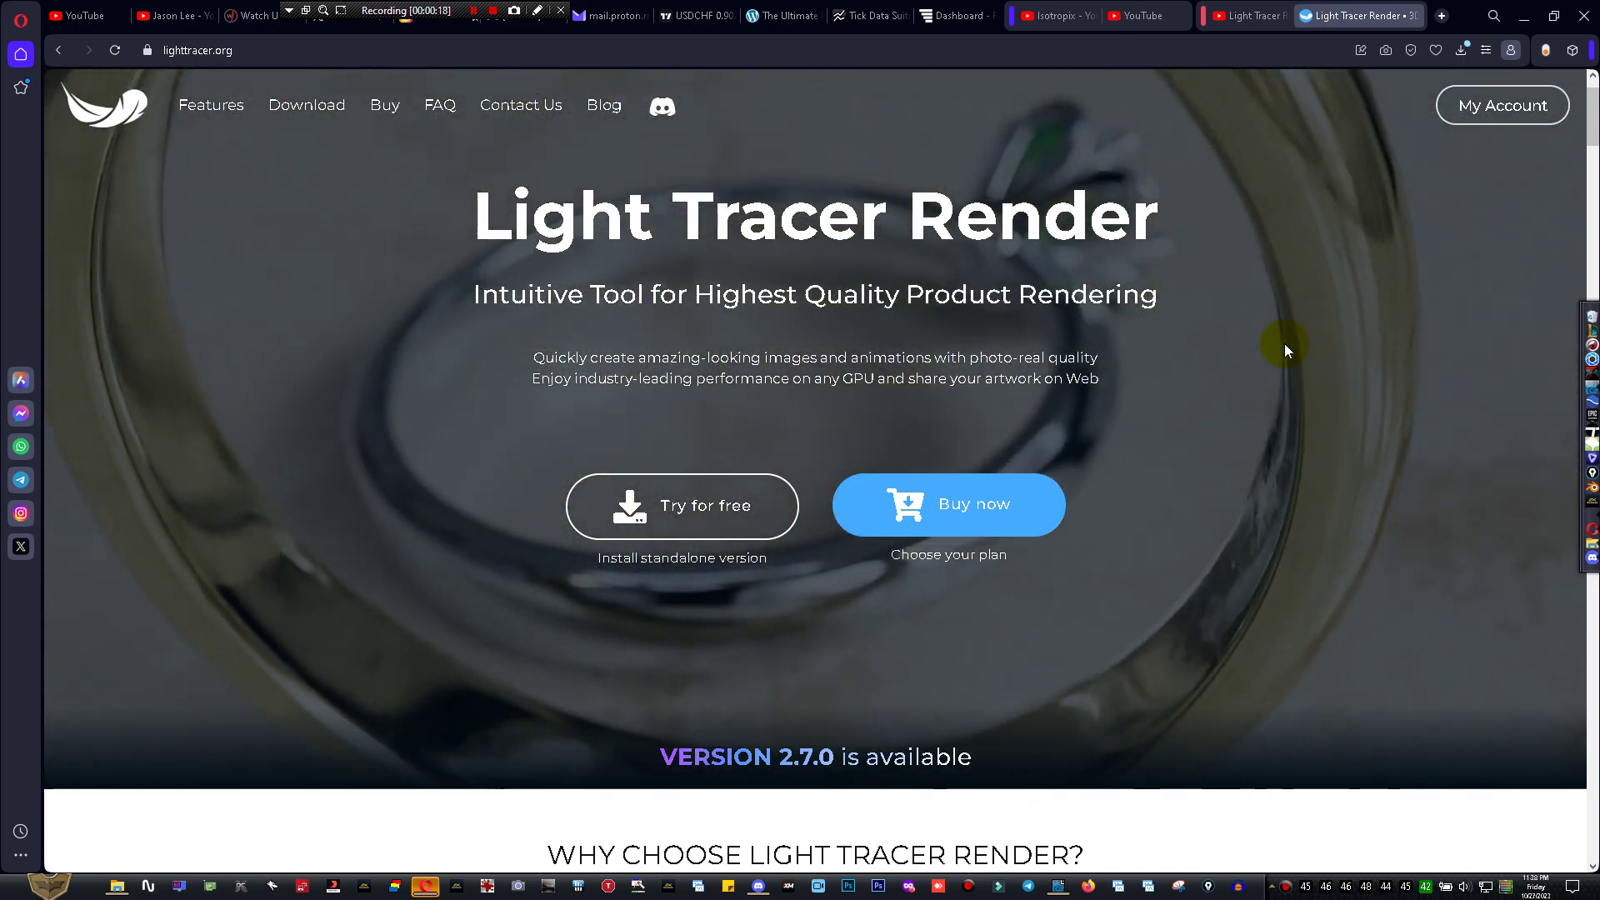
Look through the Light Tracer Render home page from its header to the real-time workflow section
scroll(1284, 345, "down", 2)
scroll(1284, 344, "up", 3)
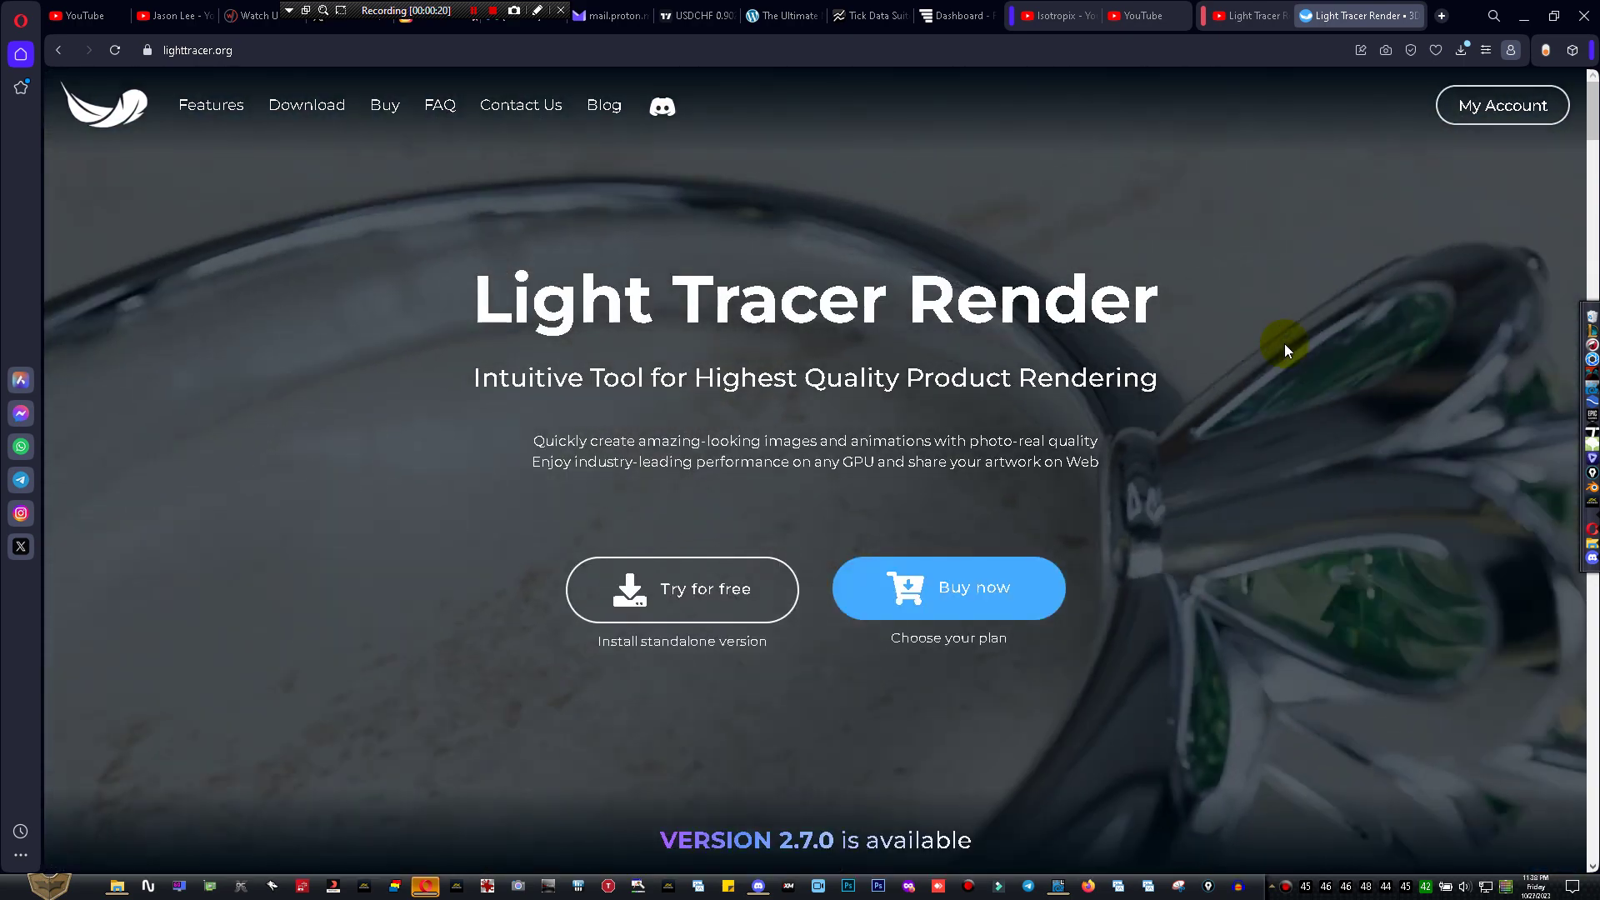
scroll(1284, 344, "down", 2)
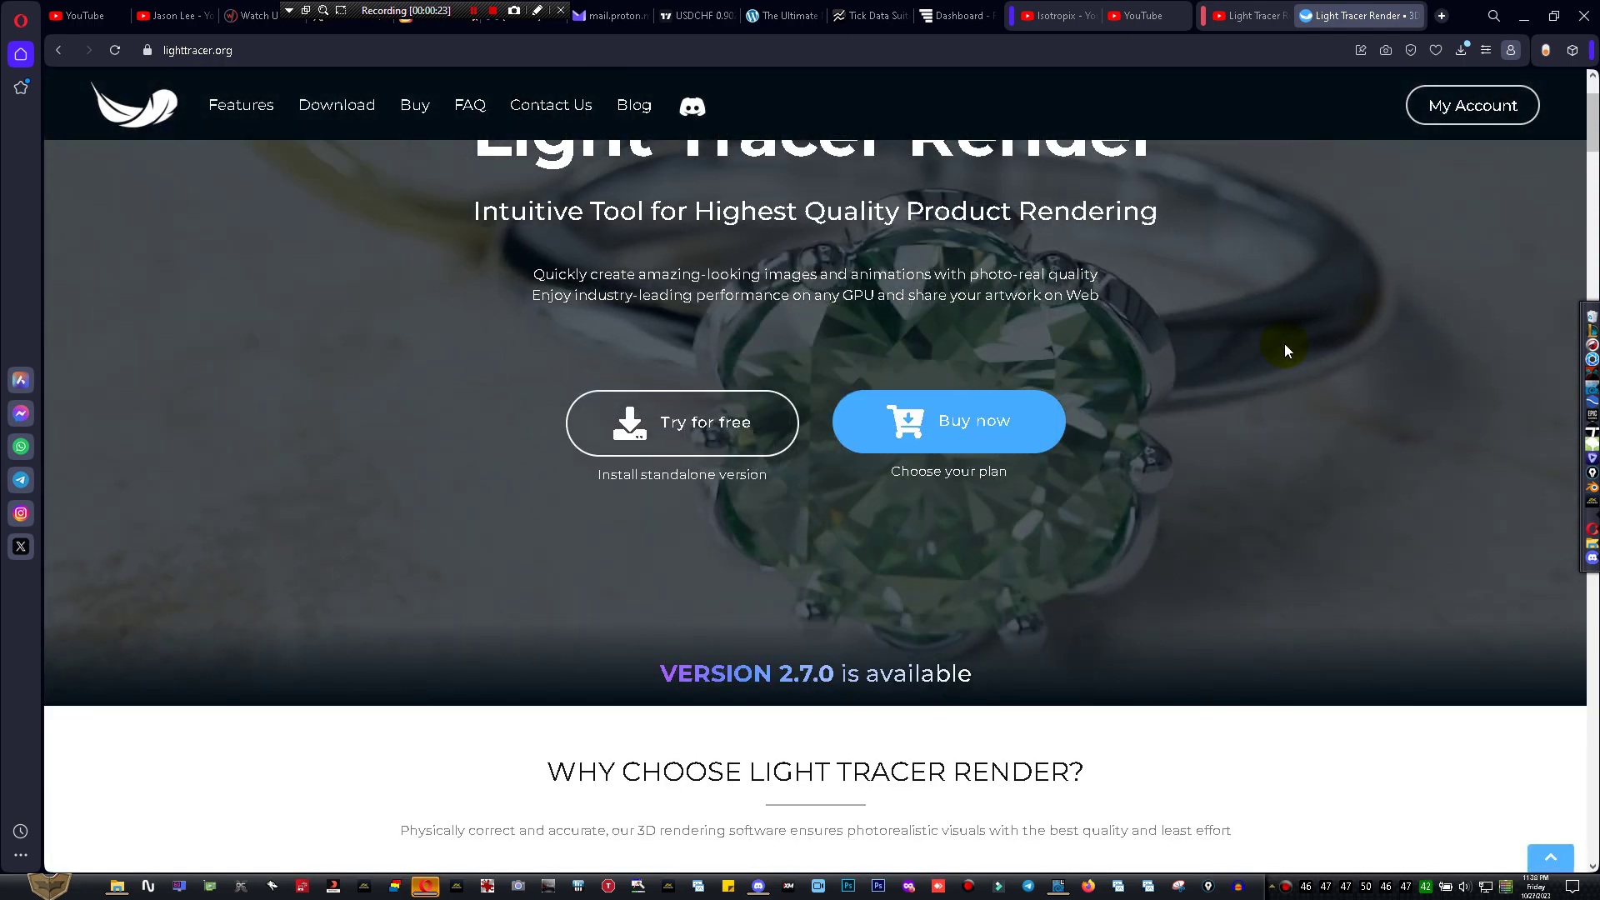
scroll(1283, 343, "down", 8)
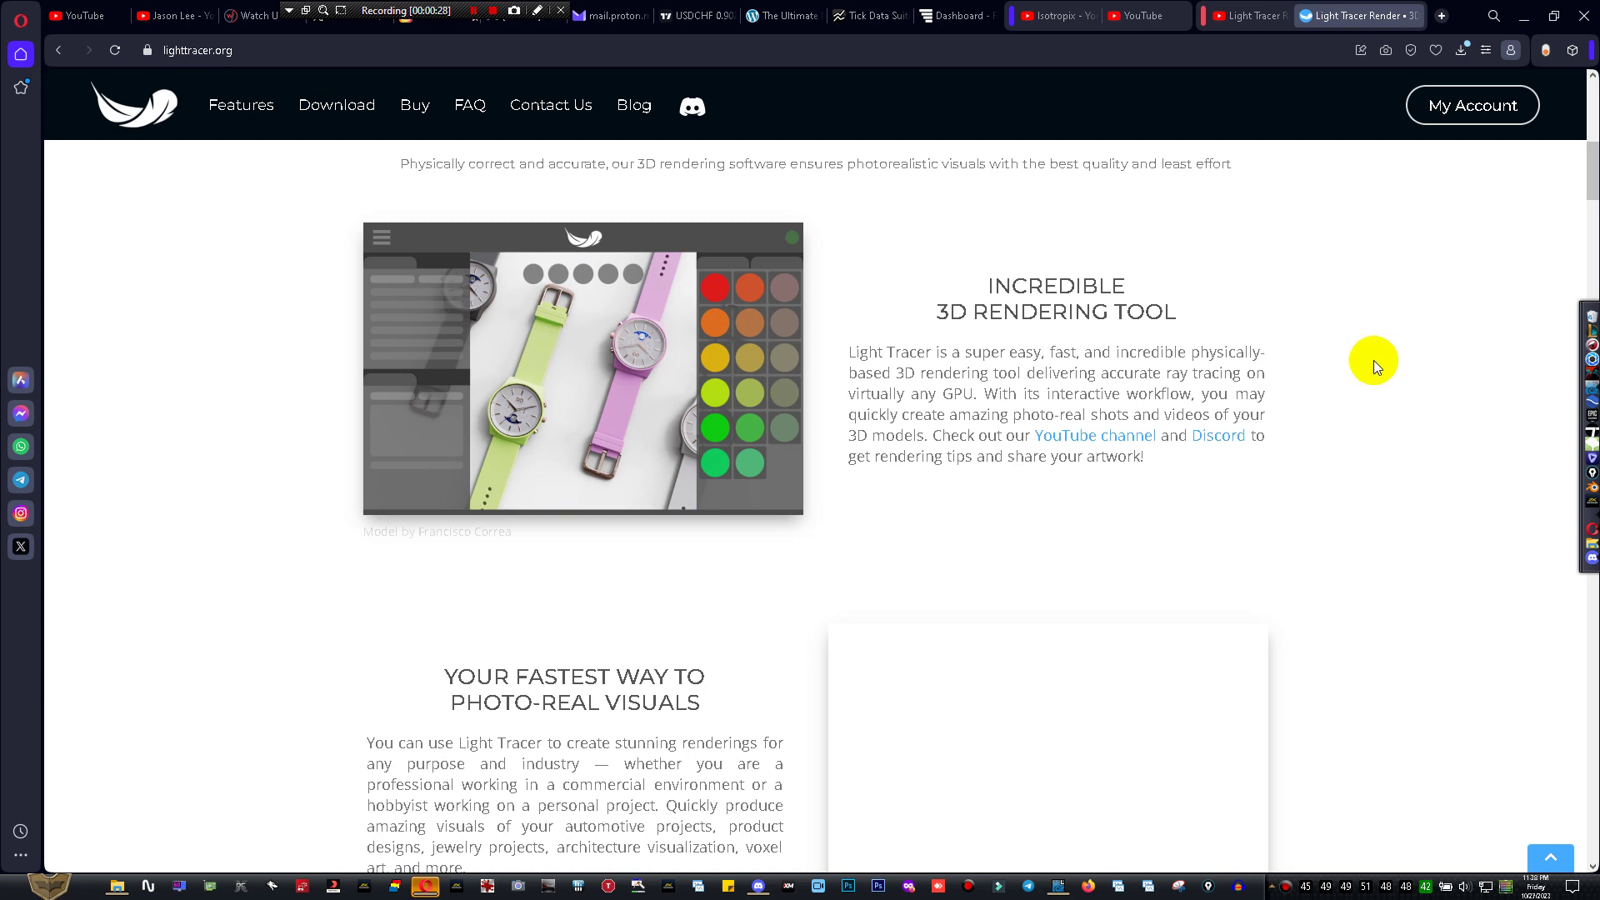
scroll(1373, 360, "down", 5)
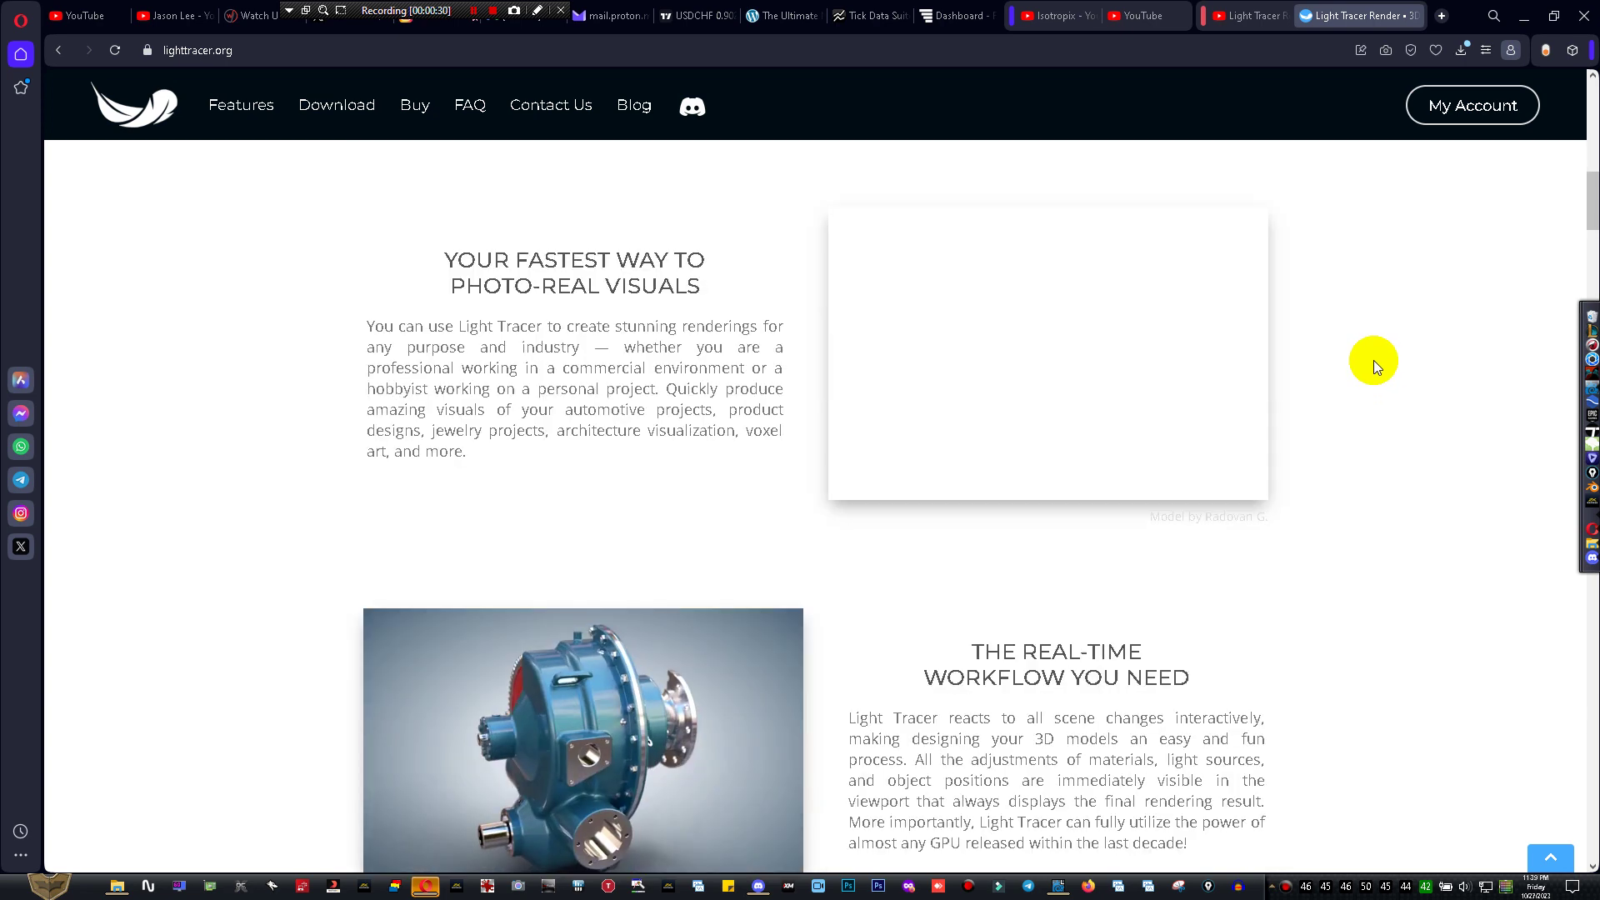
scroll(1373, 360, "down", 1)
scroll(1373, 360, "down", 1)
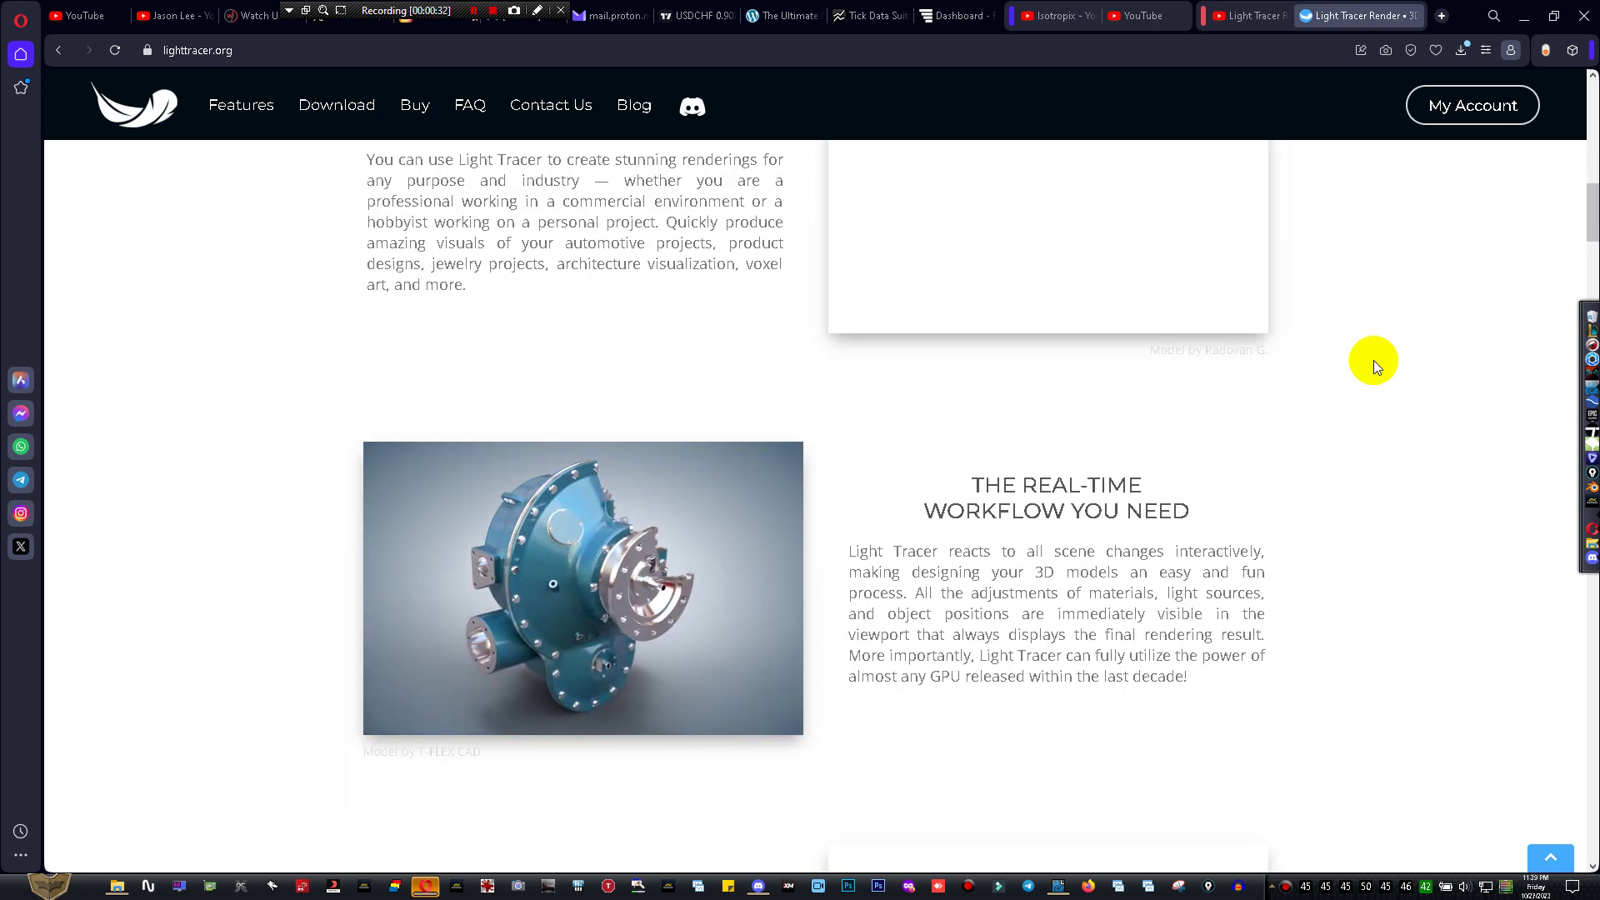
scroll(1373, 360, "down", 1)
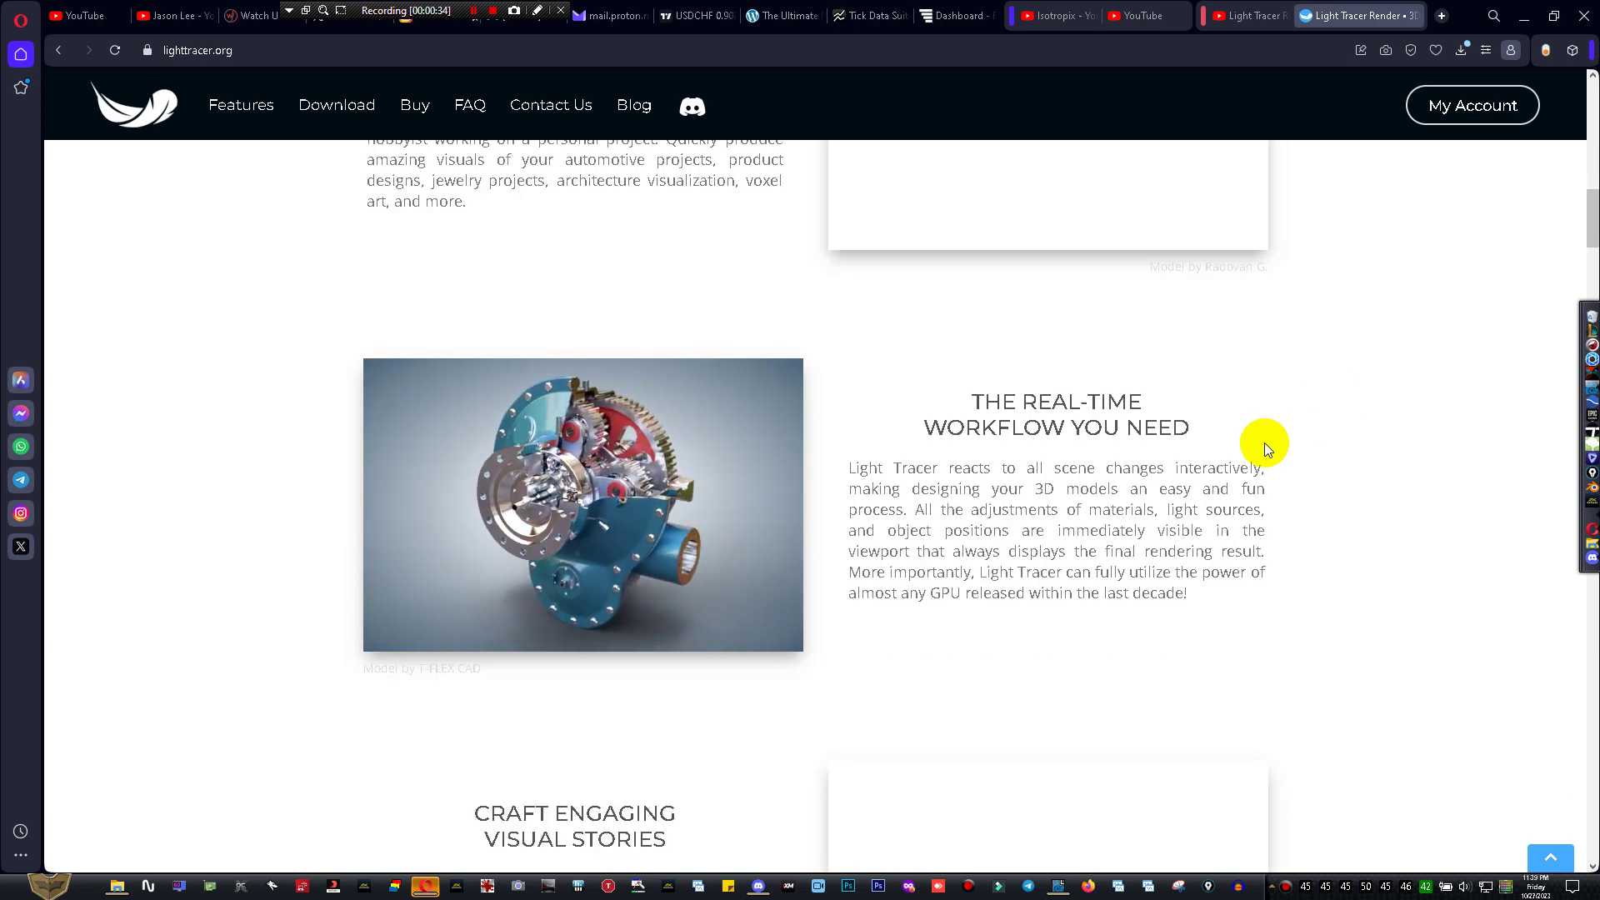
scroll(1028, 517, "up", 12)
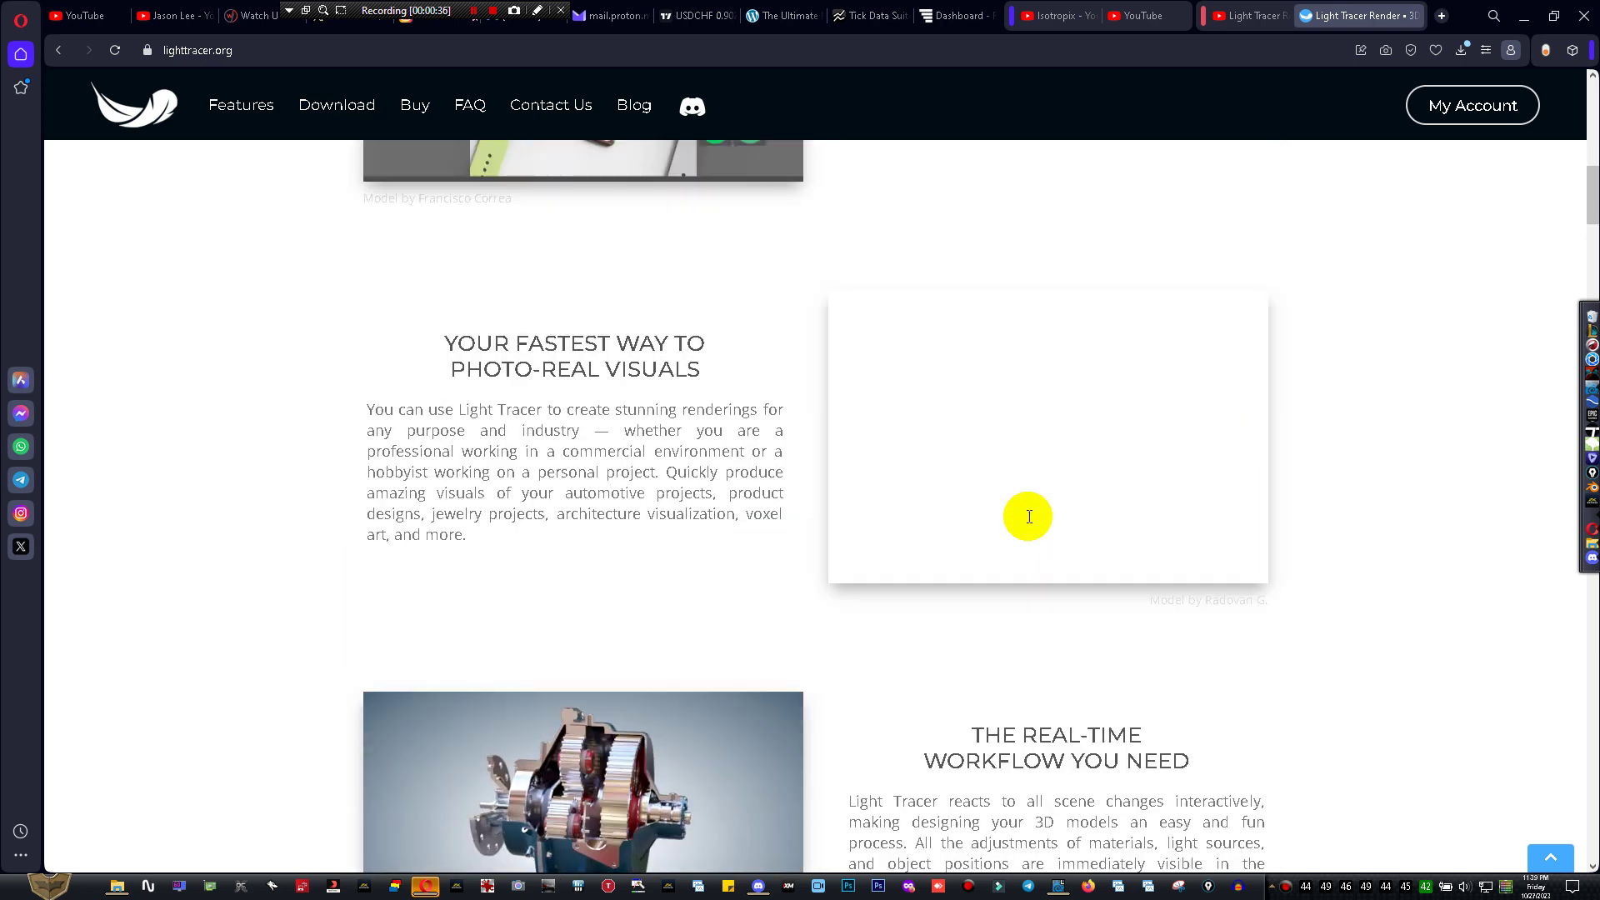
scroll(1028, 514, "up", 5)
scroll(1030, 510, "down", 17)
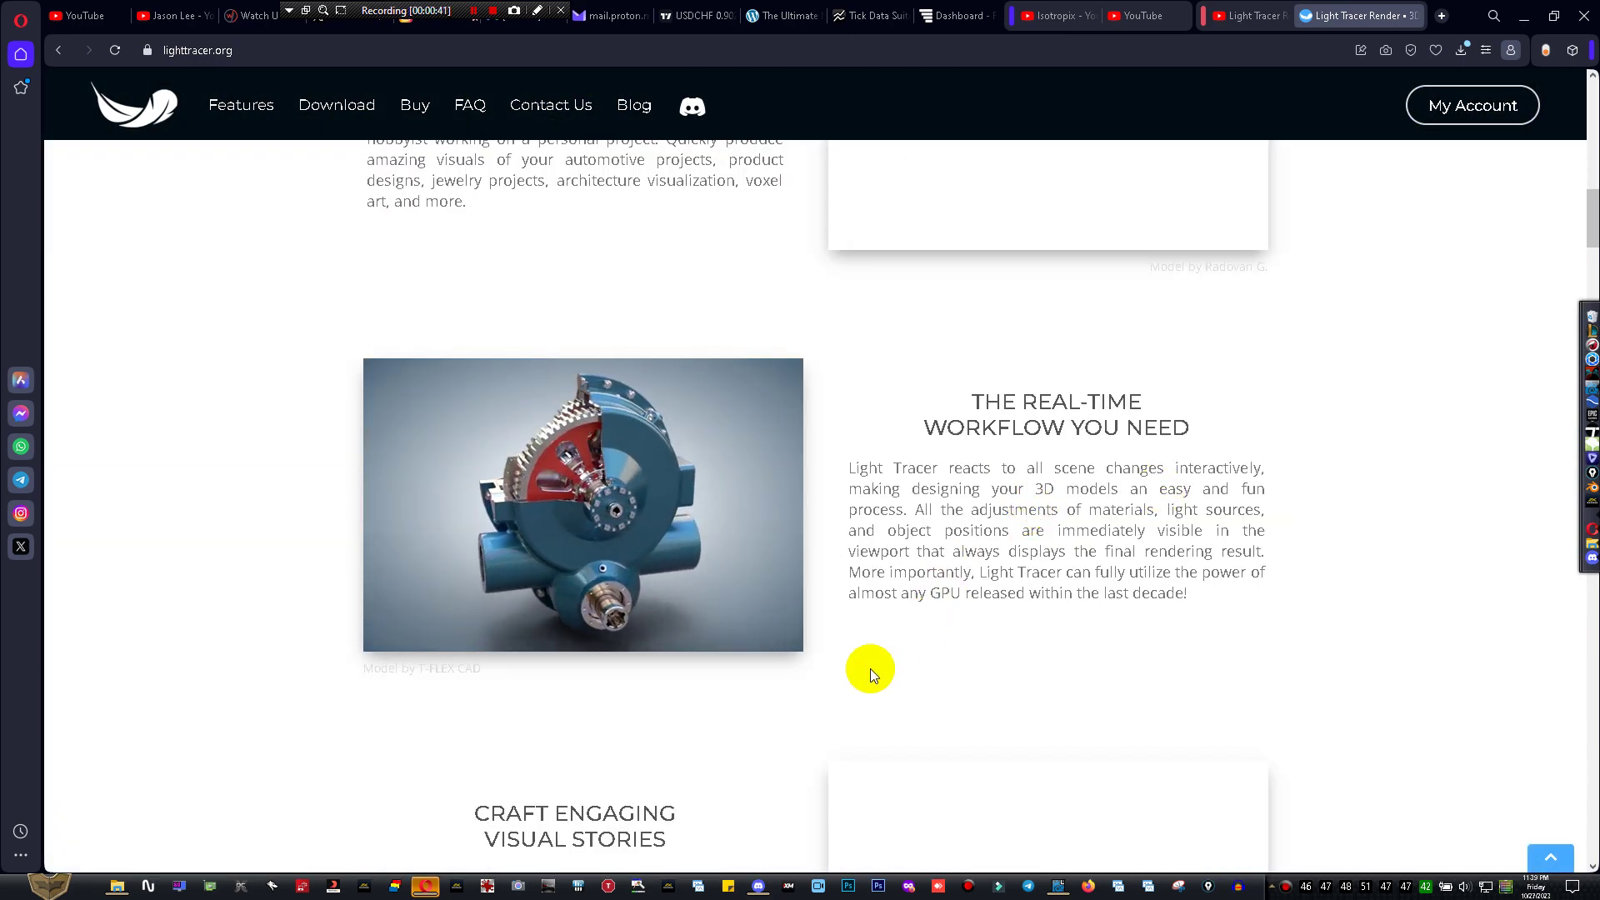
Switch to Discord and play the "LightTracer Render | Updates and Label Tool" video from the tutorials channel in full screen
mouse_move(757, 893)
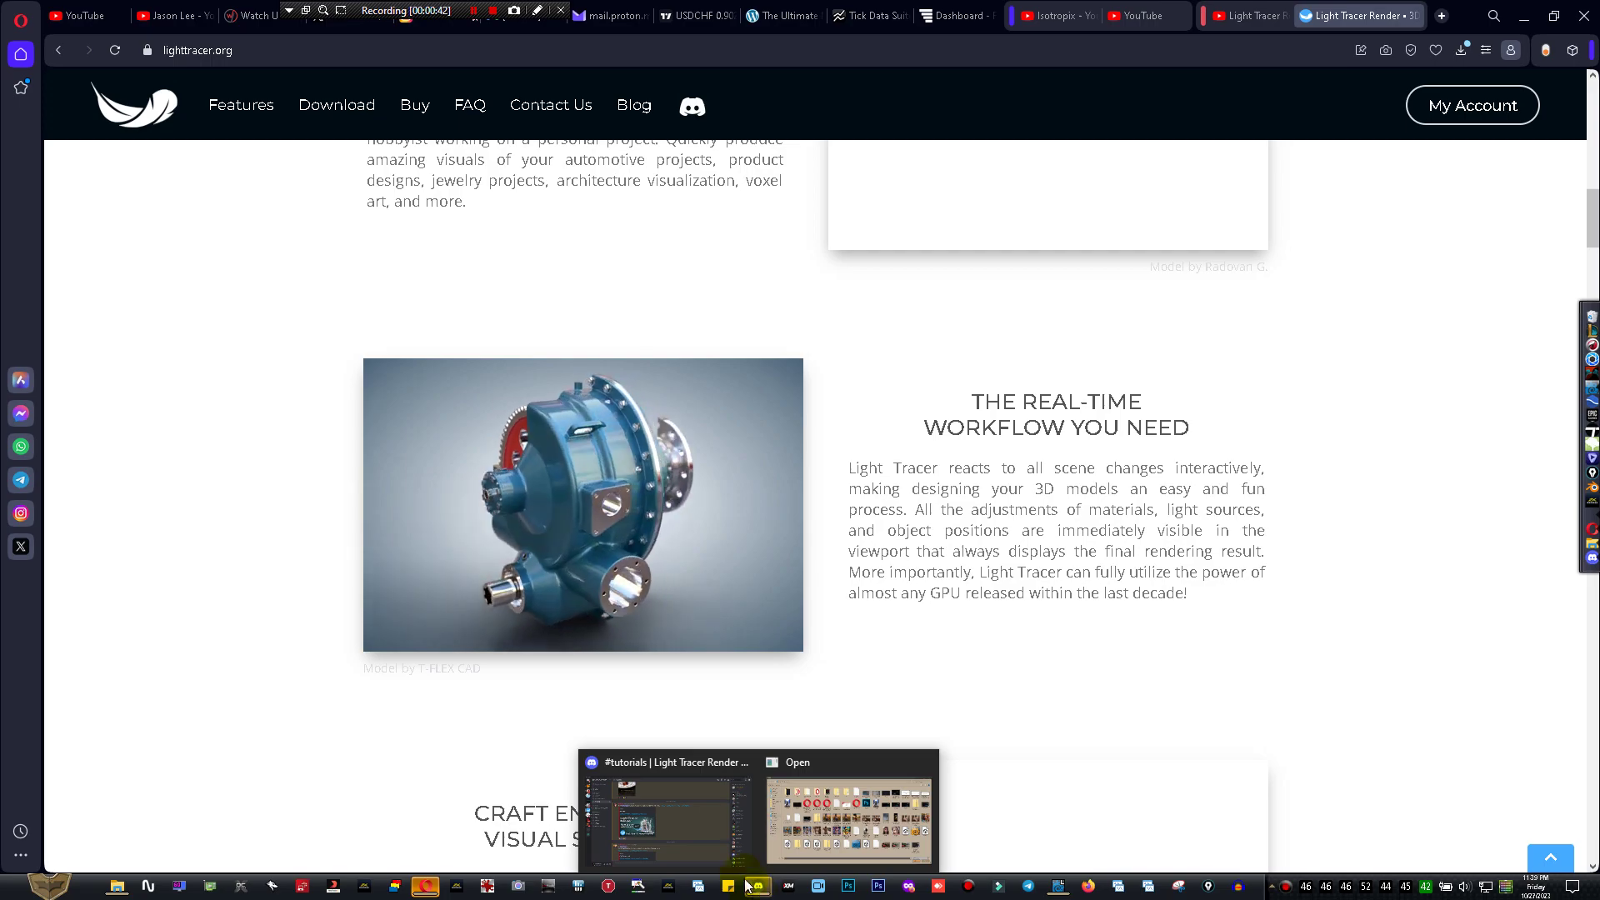
left_click(711, 840)
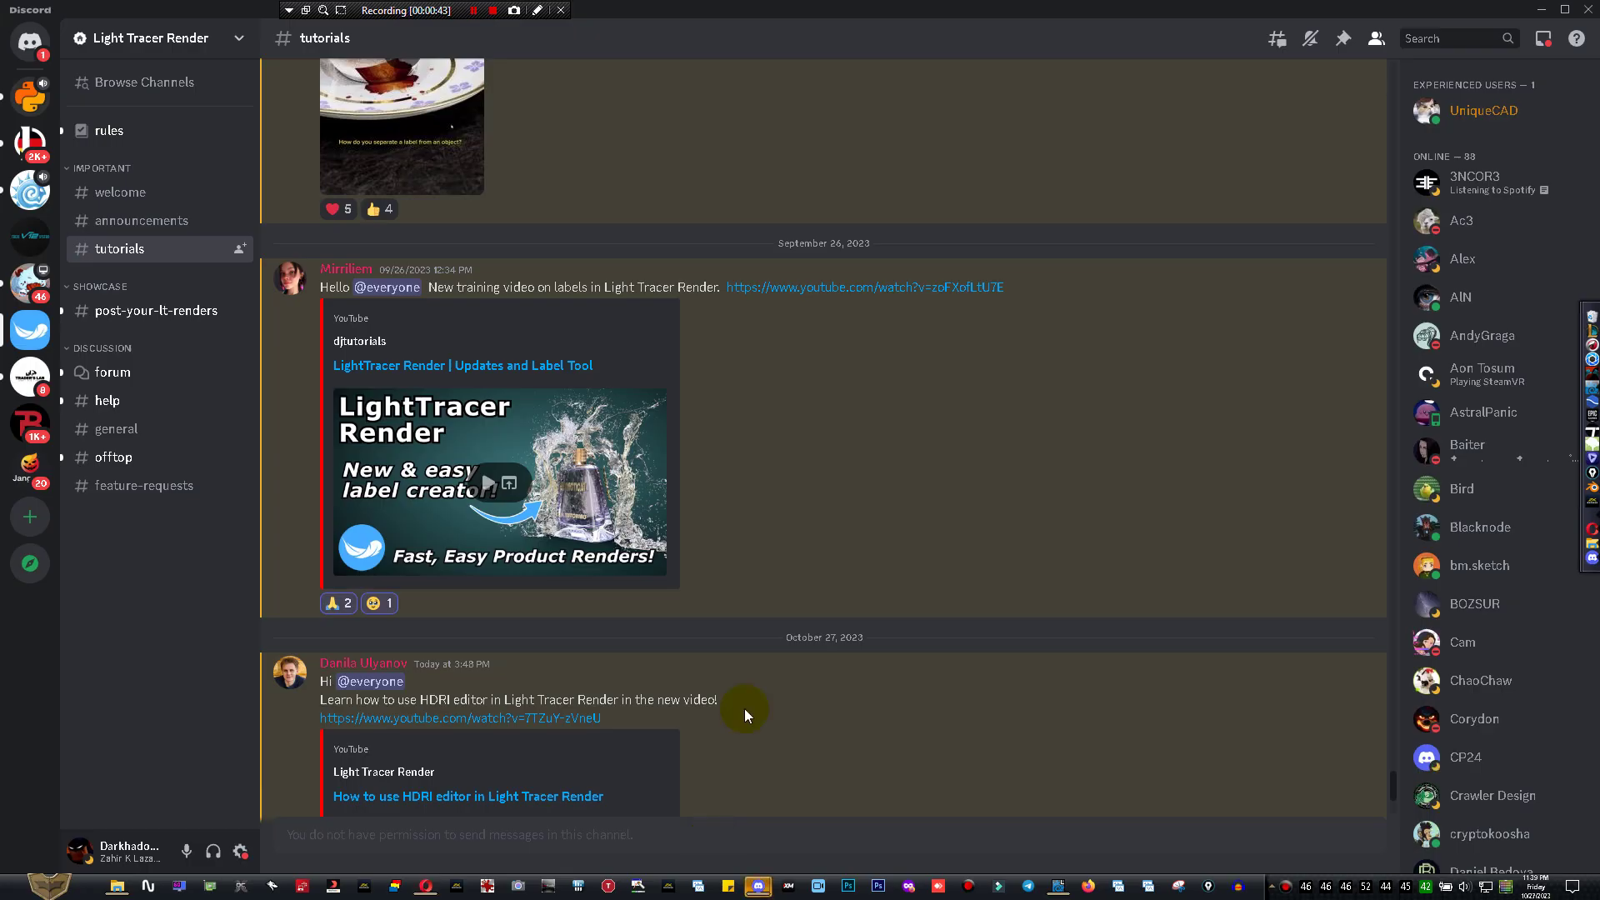
left_click(485, 490)
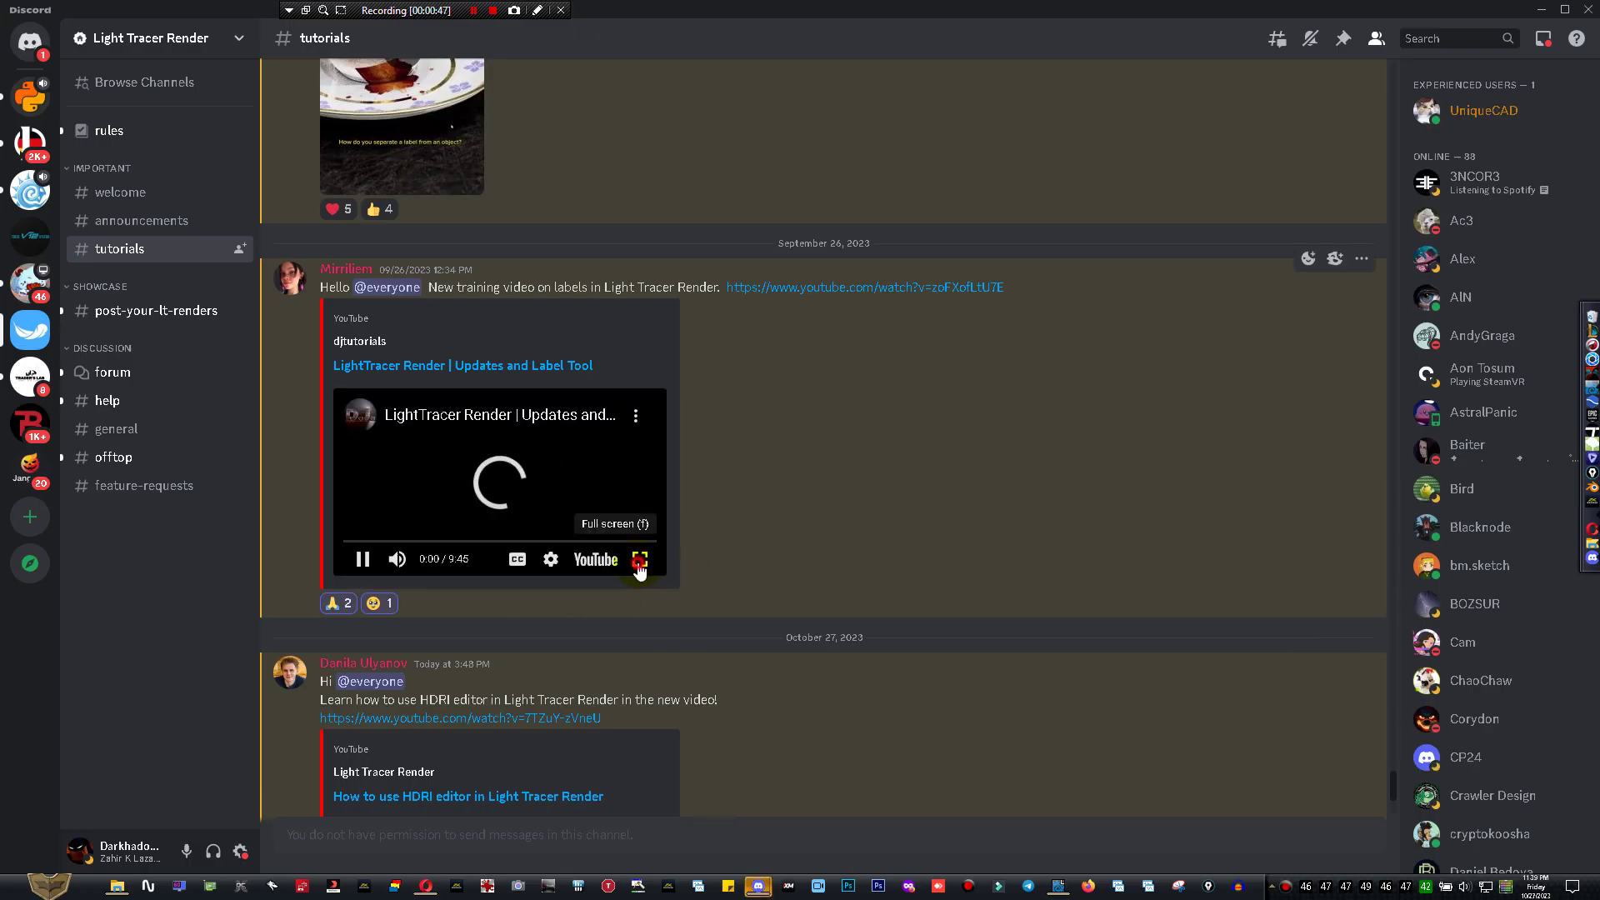
left_click(639, 560)
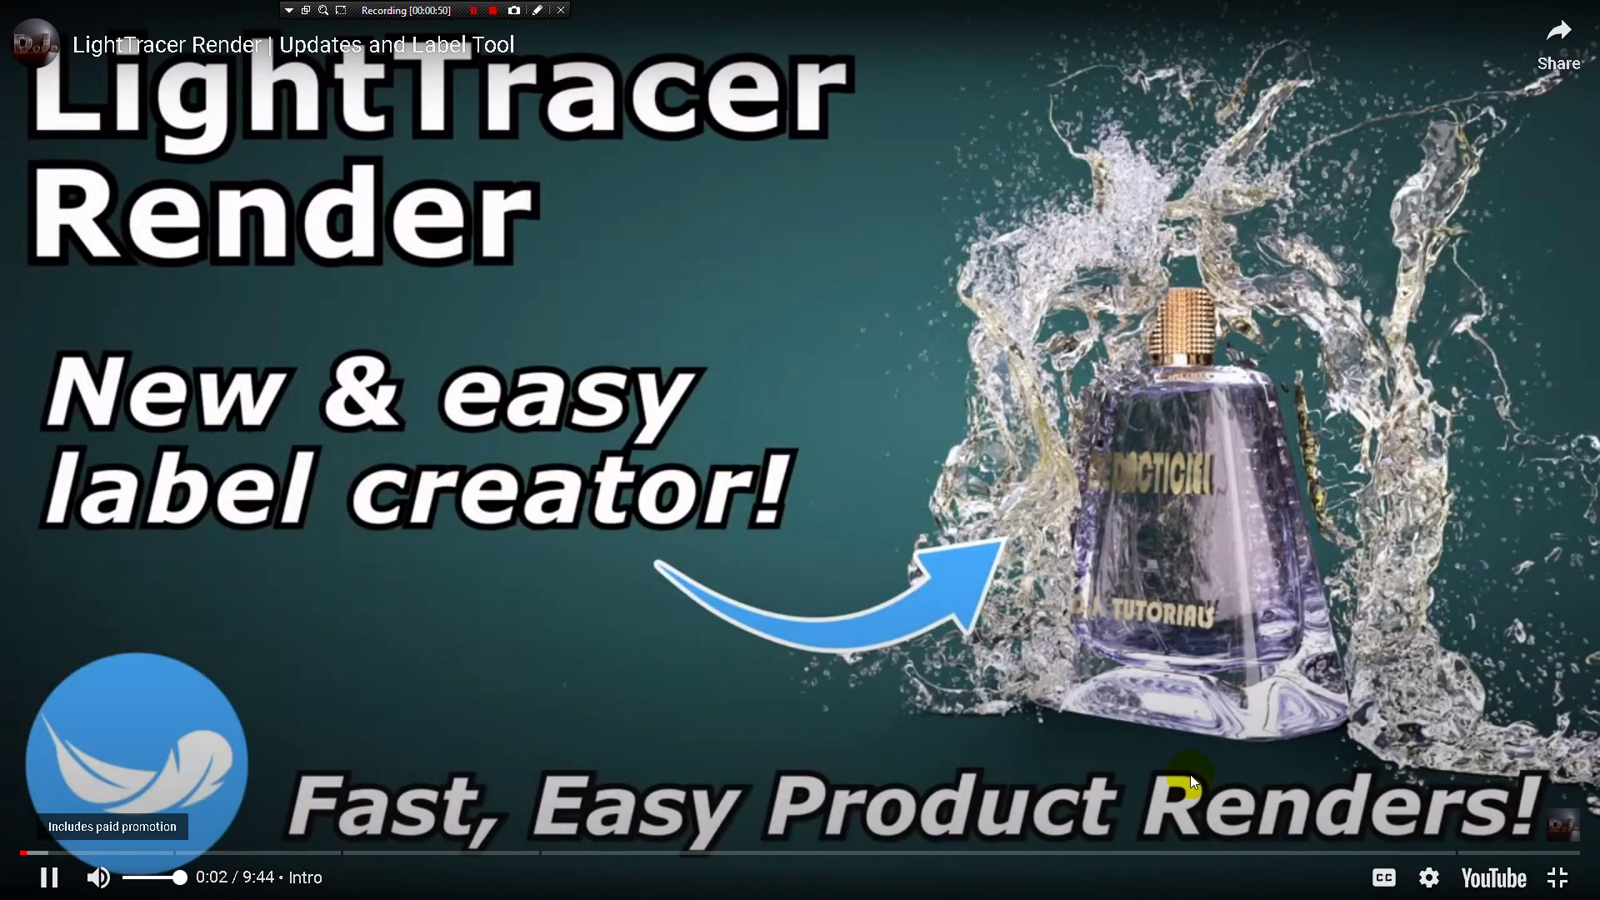
left_click(1429, 879)
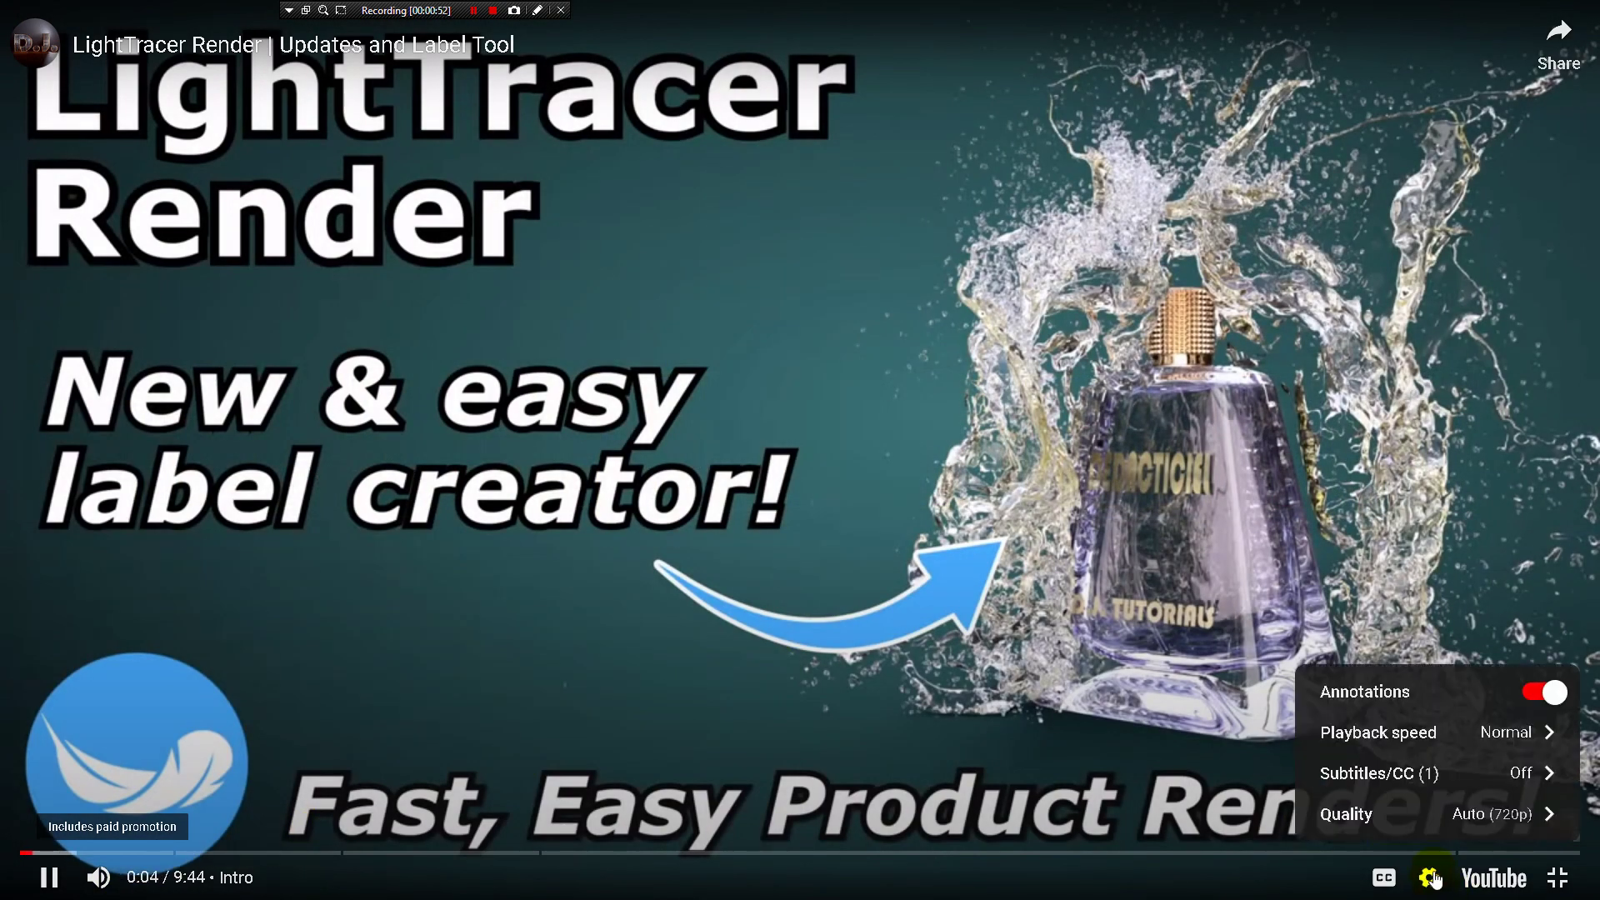
left_click(1430, 879)
Preview the video's opening by skipping into the Overview chapter and back to about 0:34 in the Intro
left_click_drag(275, 851, 150, 850)
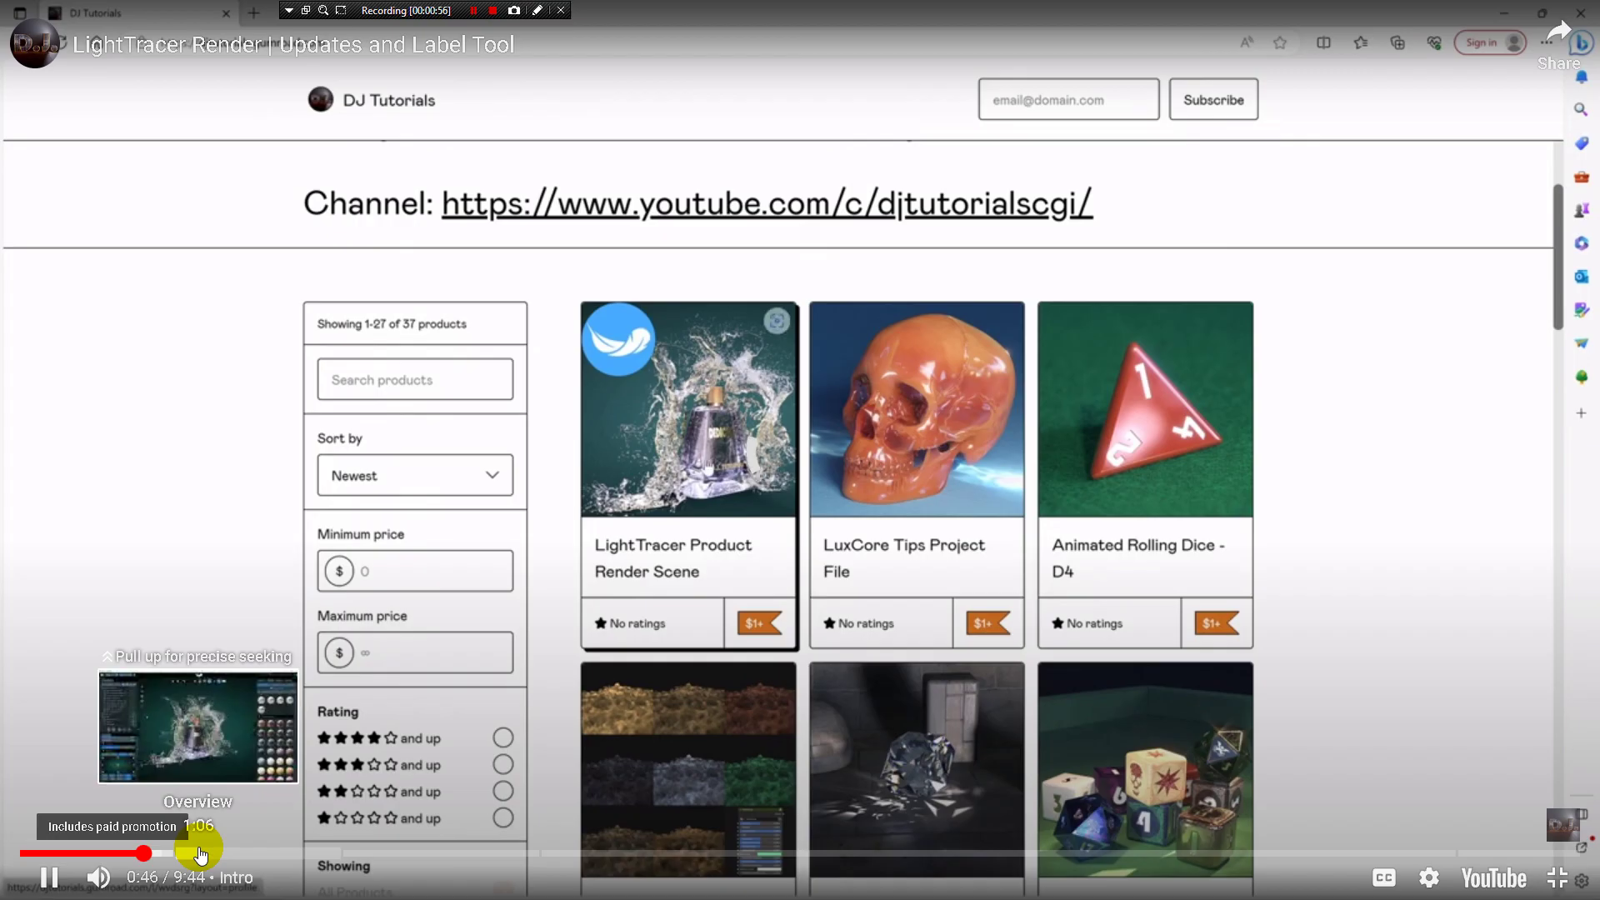
left_click(200, 851)
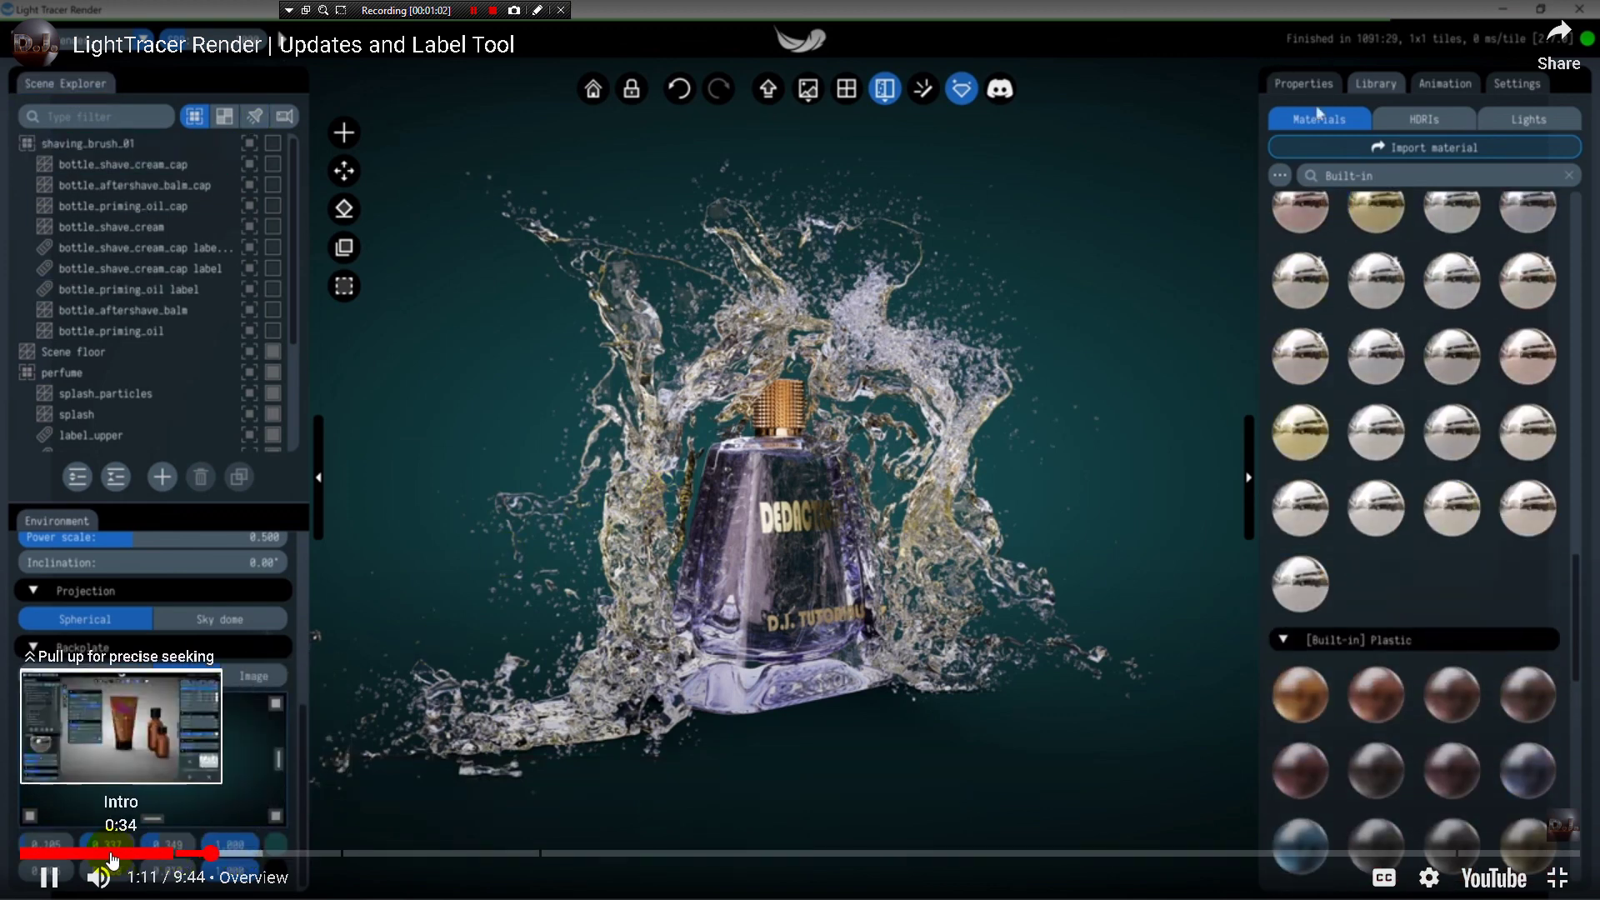
left_click(114, 853)
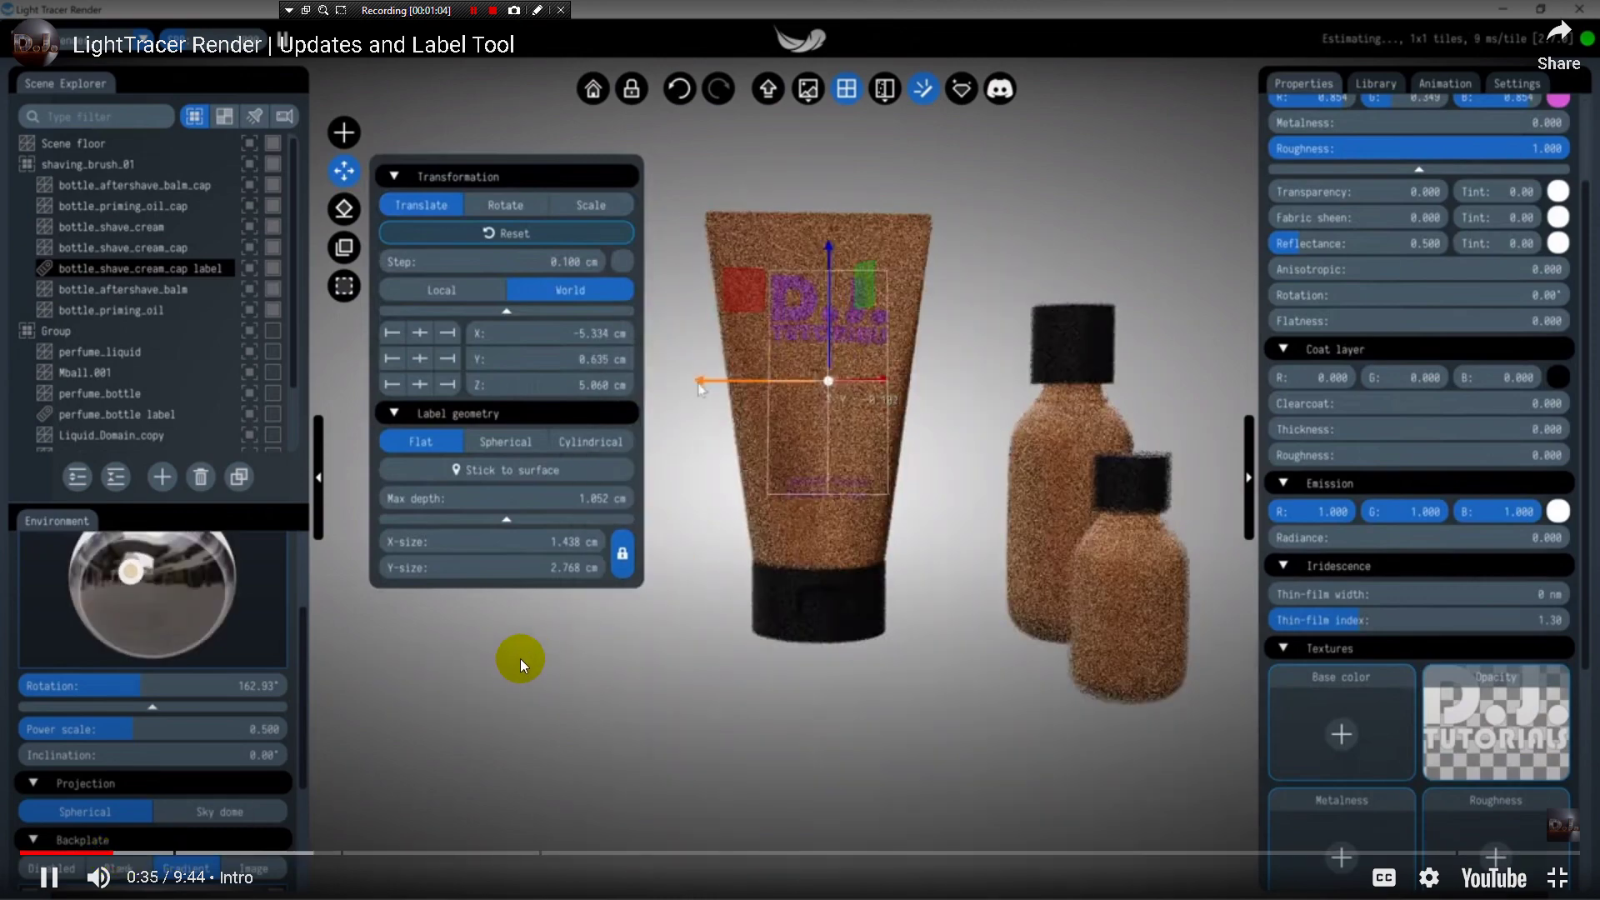
Leave full screen to check the system speaker volume, and return the tutorial video to full screen
left_click(1565, 883)
left_click(1464, 888)
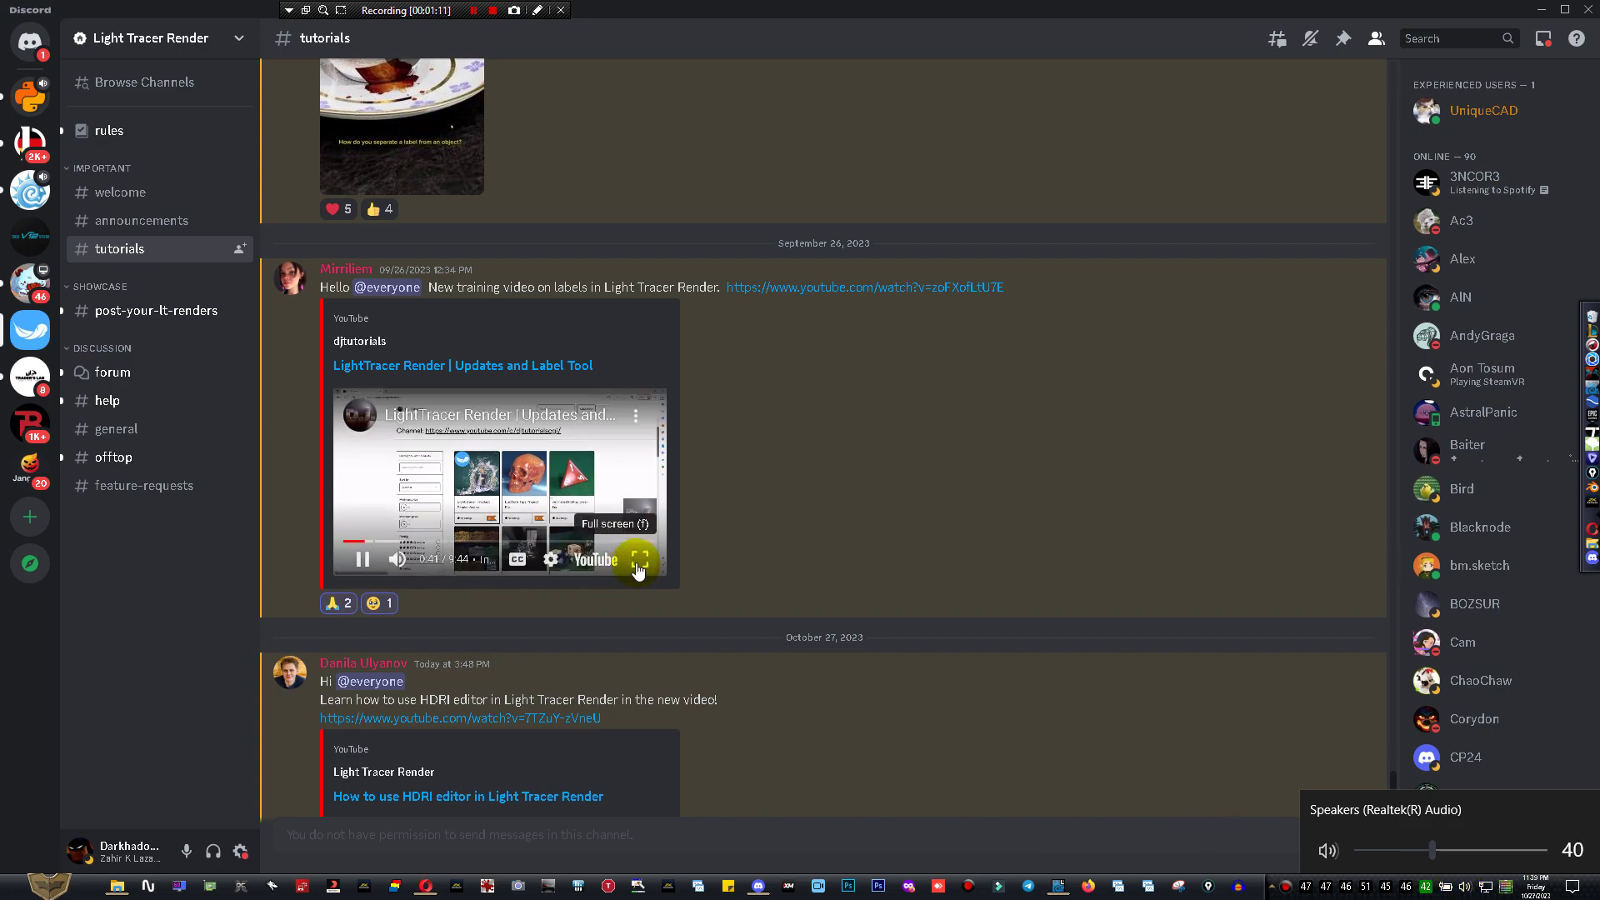
left_click(636, 561)
Skip the video forward through the Overview chapter to the Basic Scene chapter at about 3:05
left_click_drag(250, 857, 193, 853)
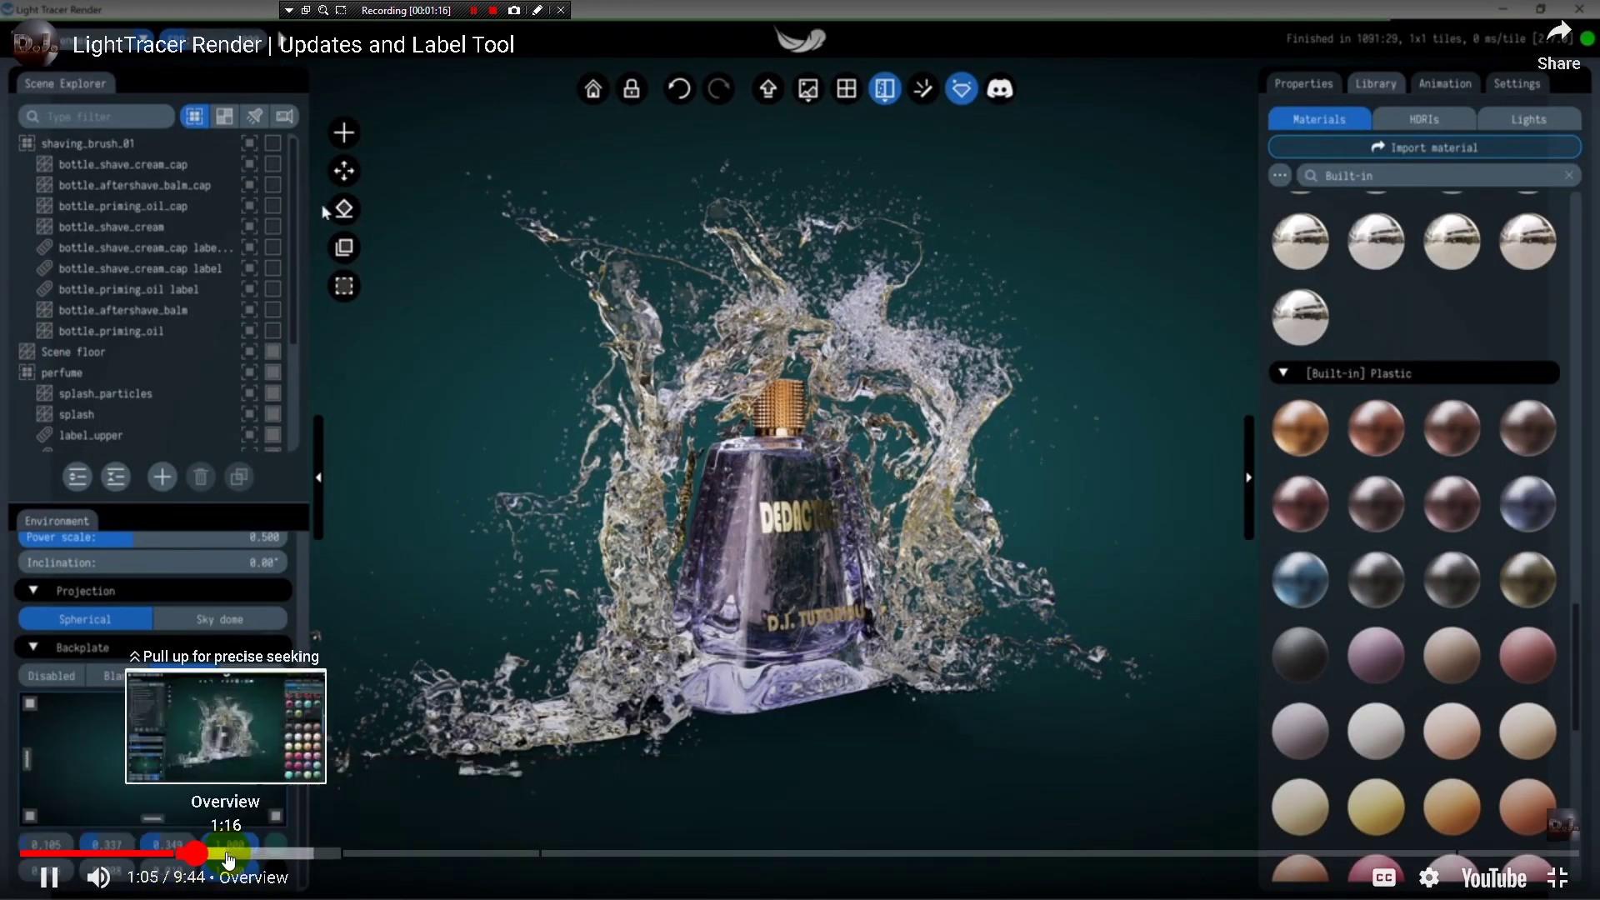
left_click_drag(228, 858, 282, 854)
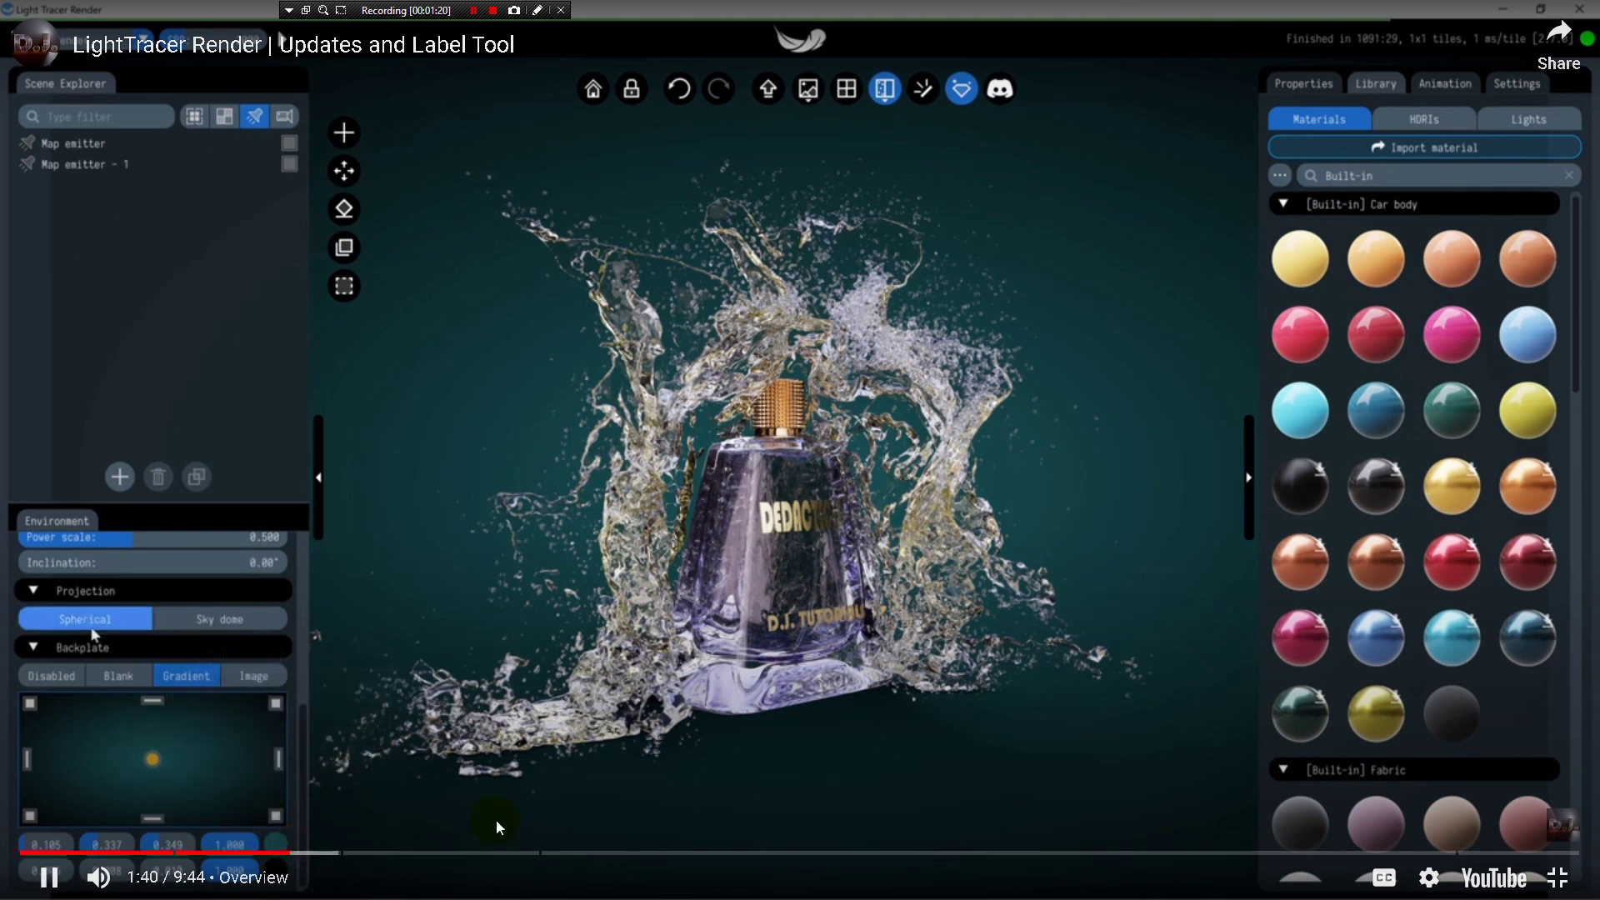
left_click_drag(487, 855, 489, 855)
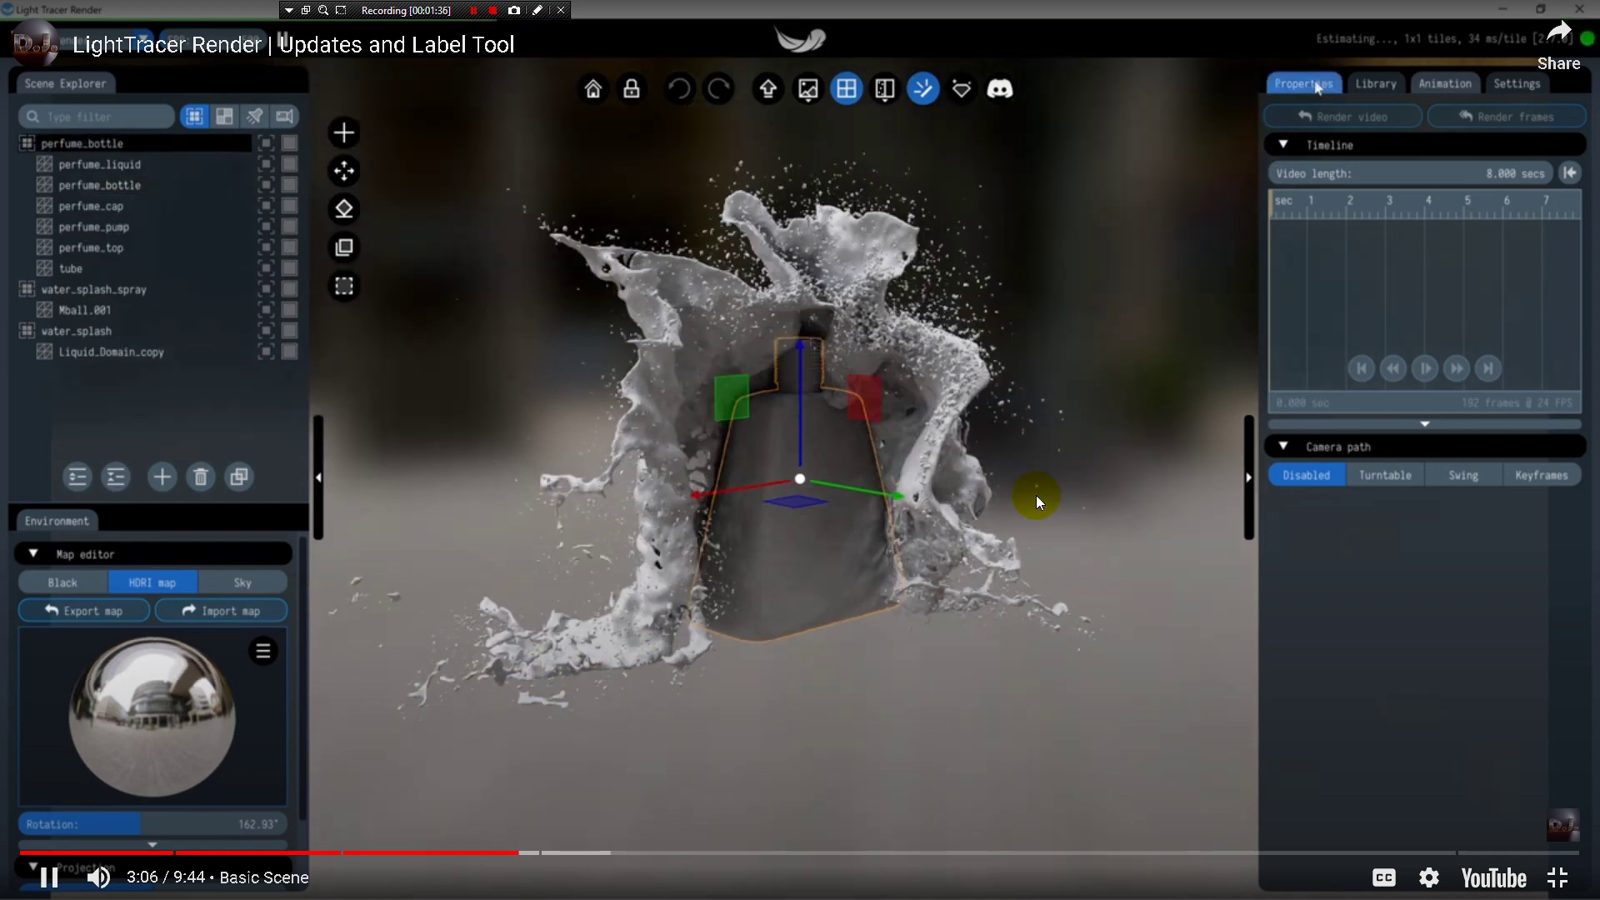
Pause the Basic Scene chapter at 3:10, on the perfume bottle's group options, and dismiss the suggested videos
key("space")
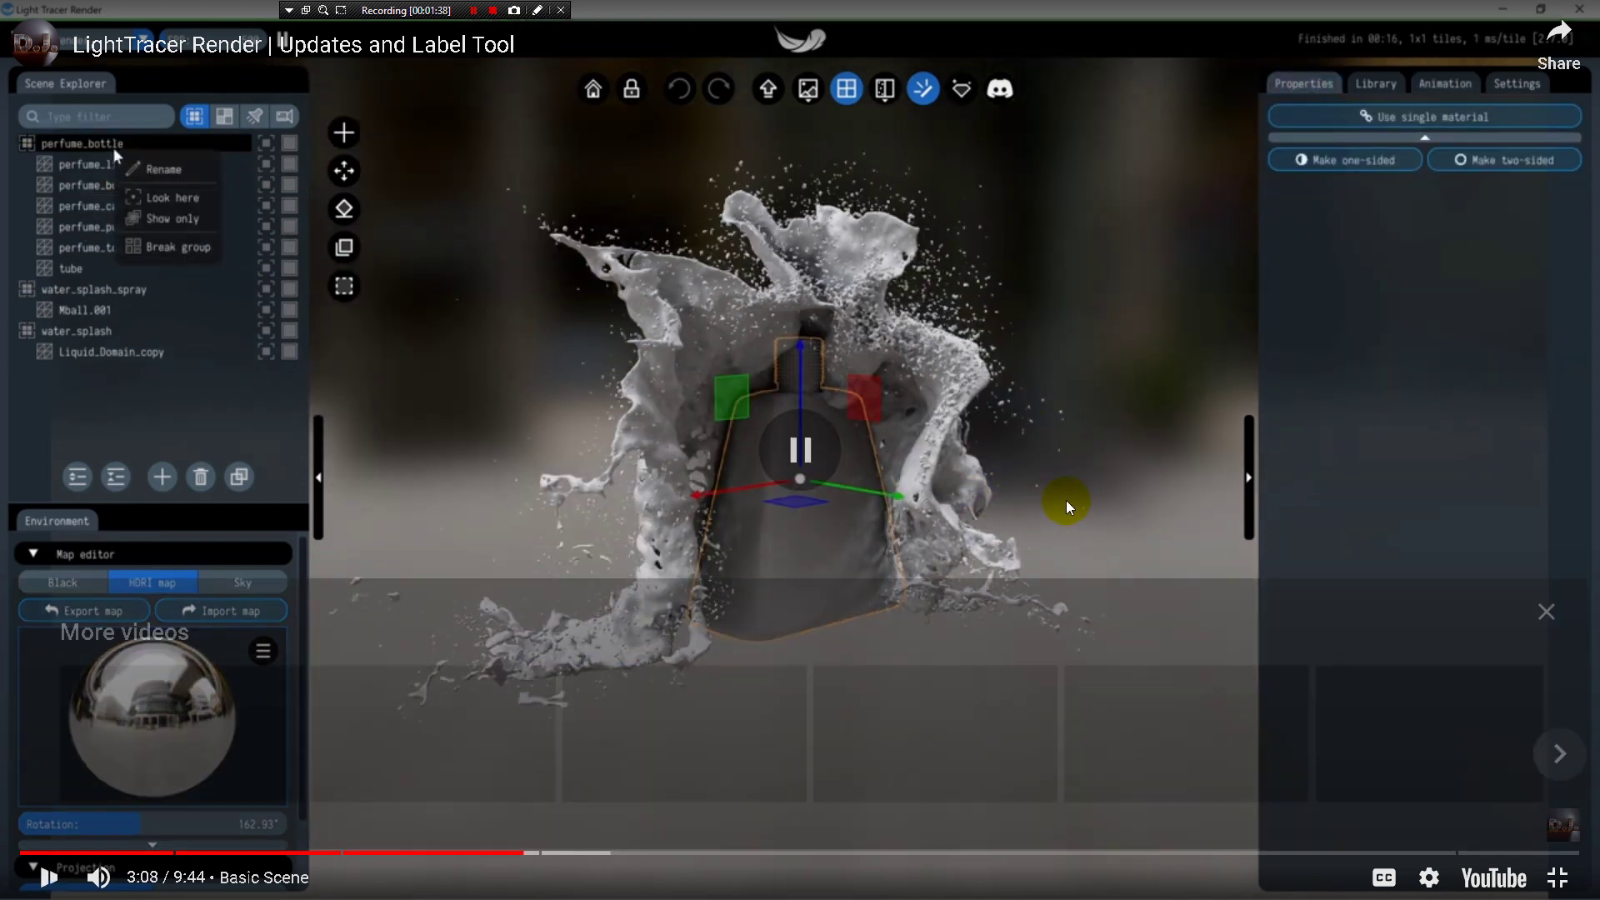
left_click(1549, 612)
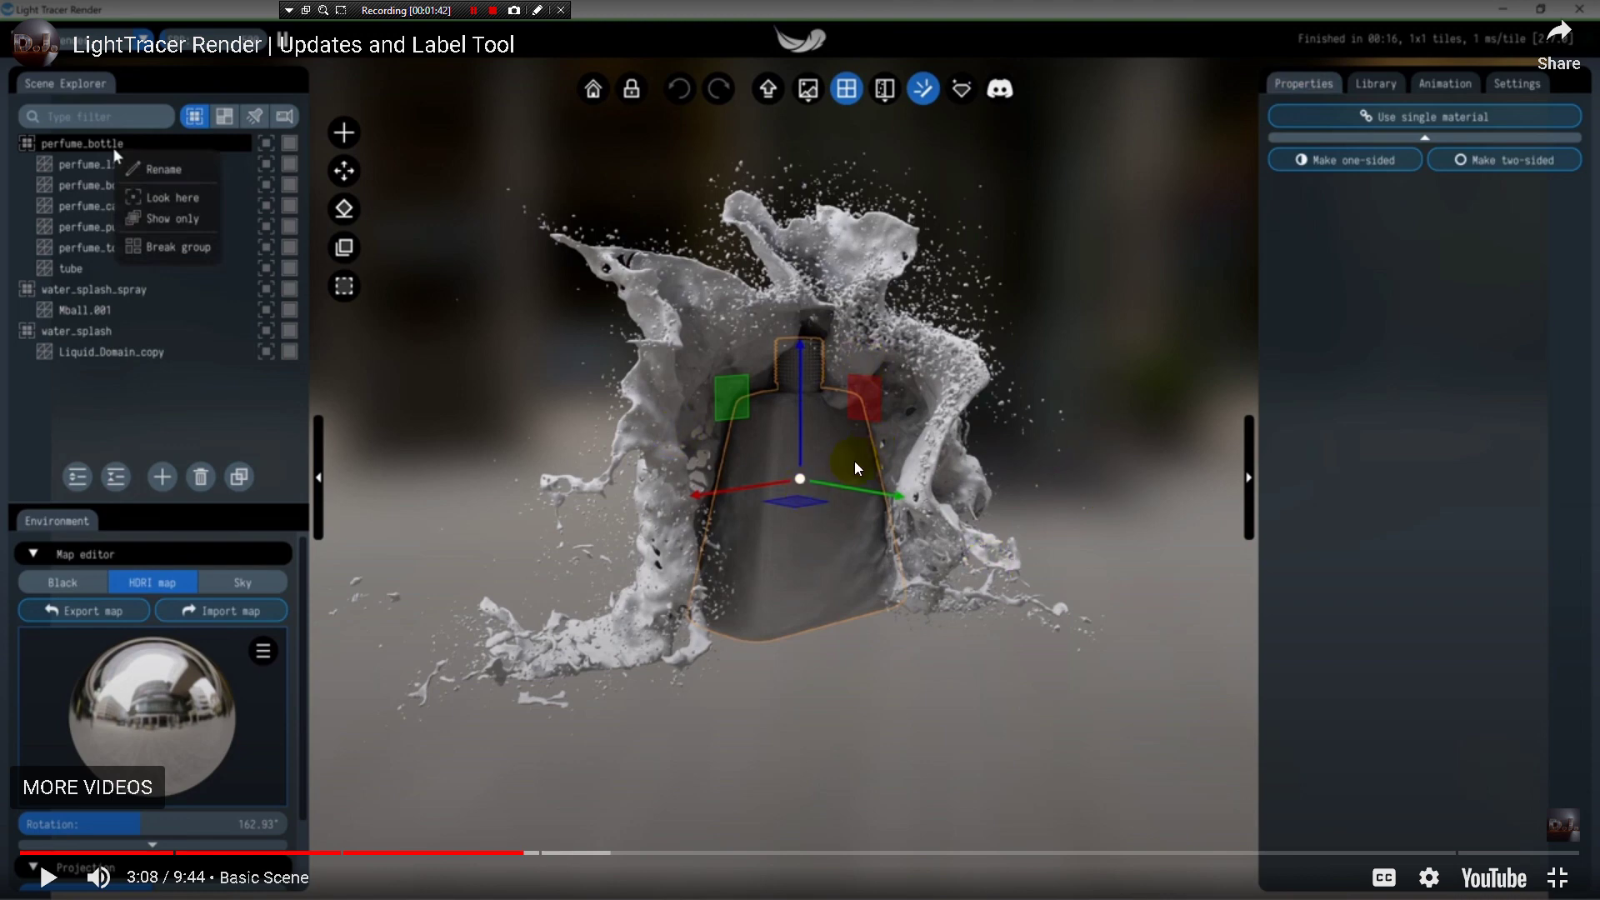
left_click(942, 386)
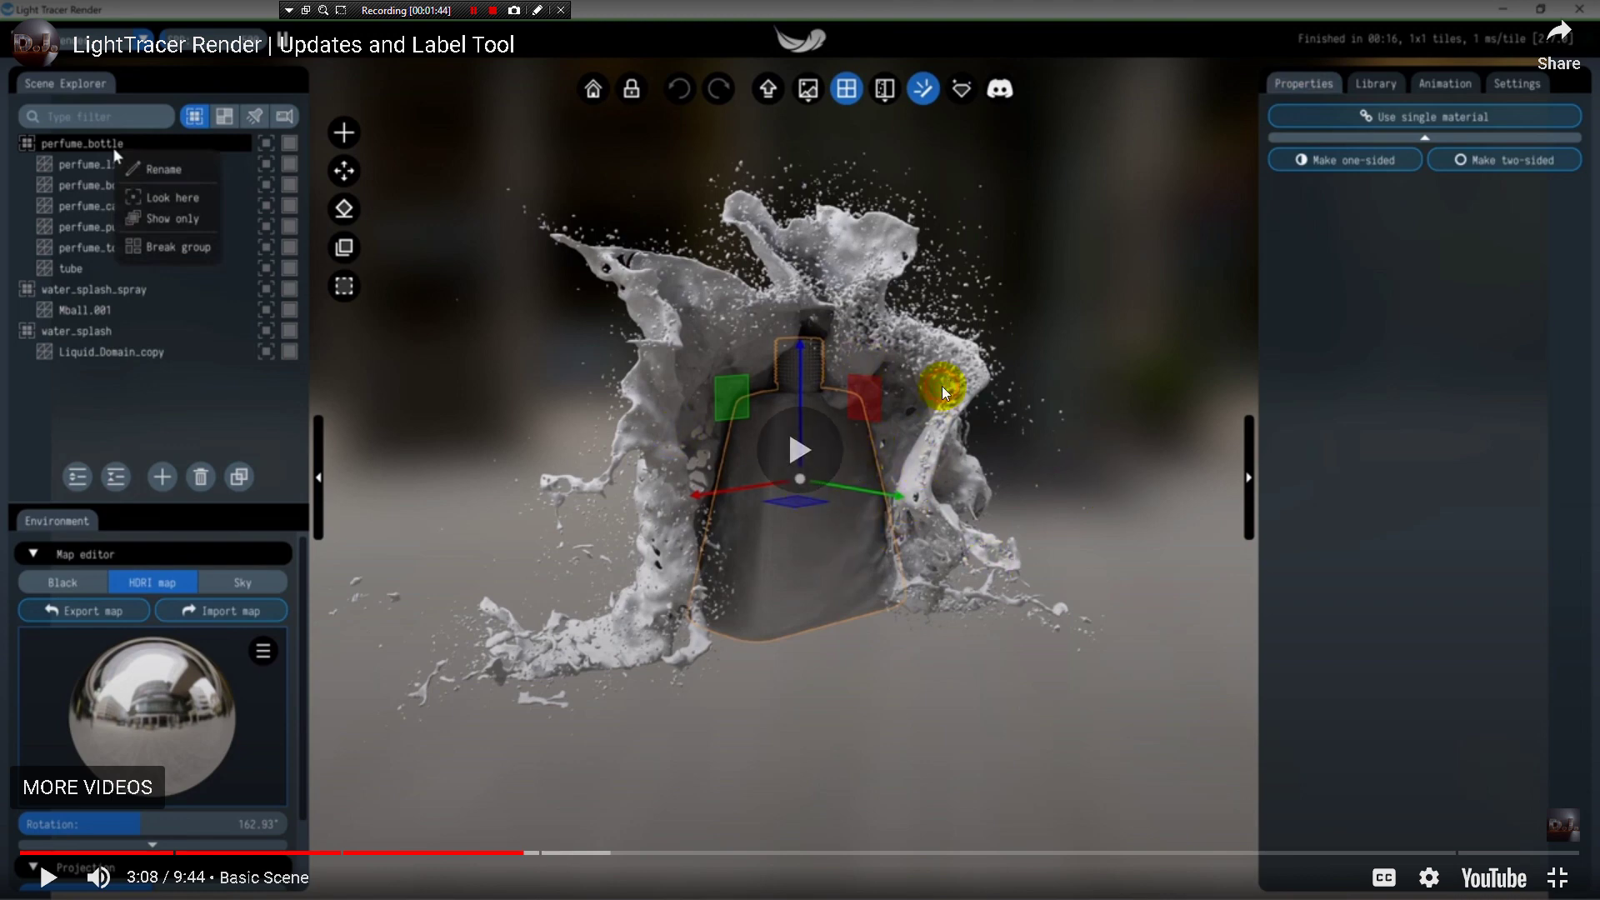
left_click(1062, 522)
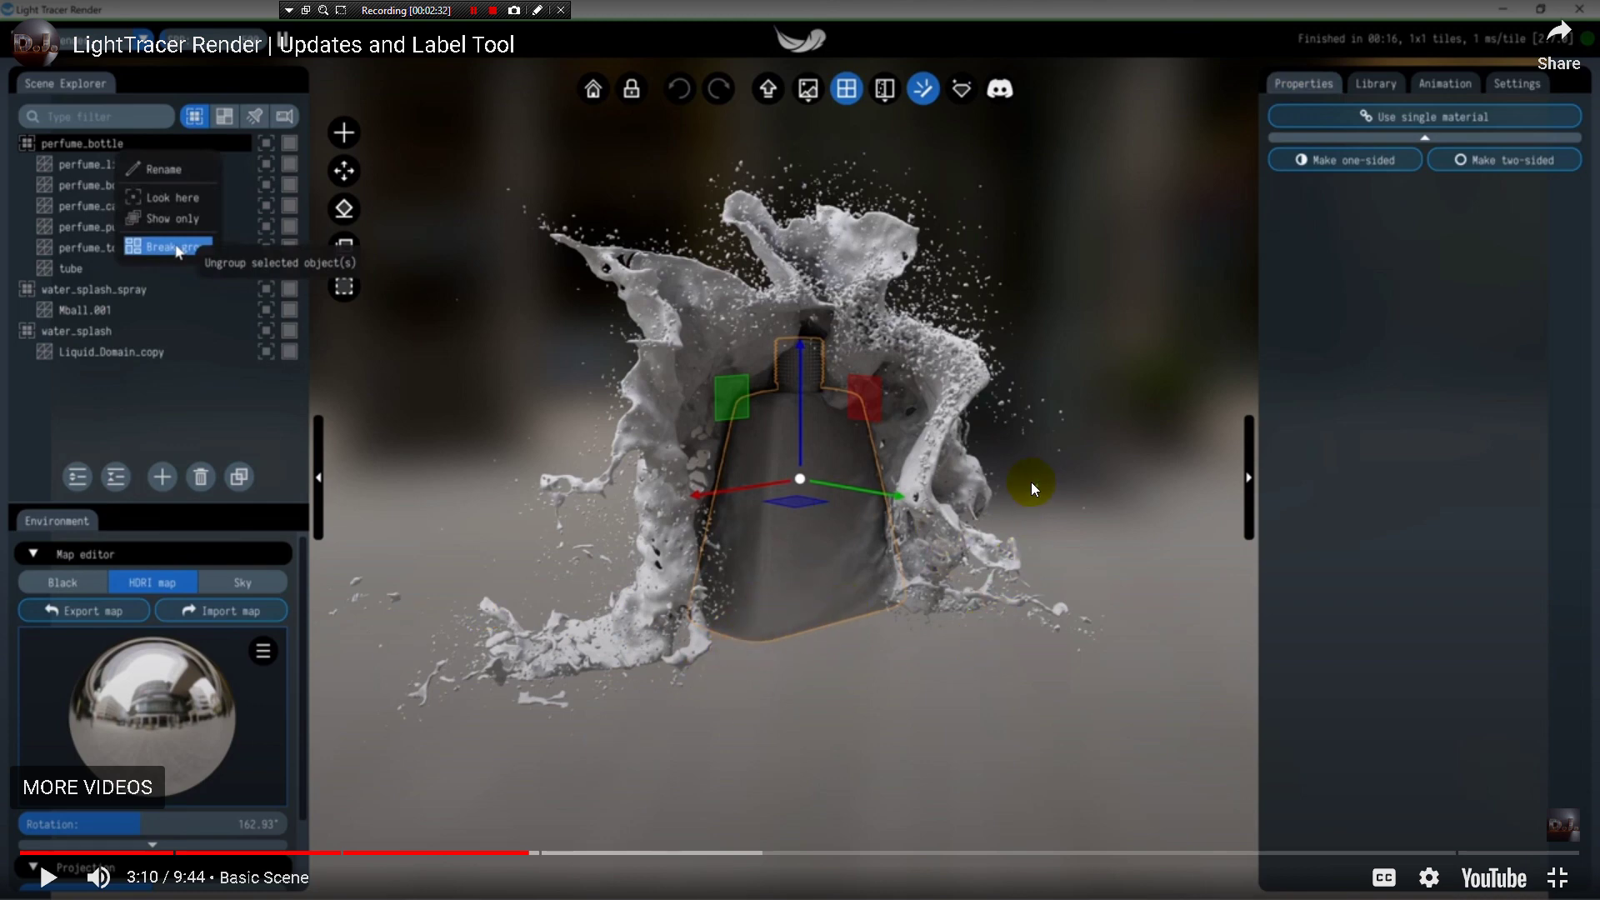
Resume the video to watch the materials being added, and skip ahead to the Optical Glass chapter
key("space")
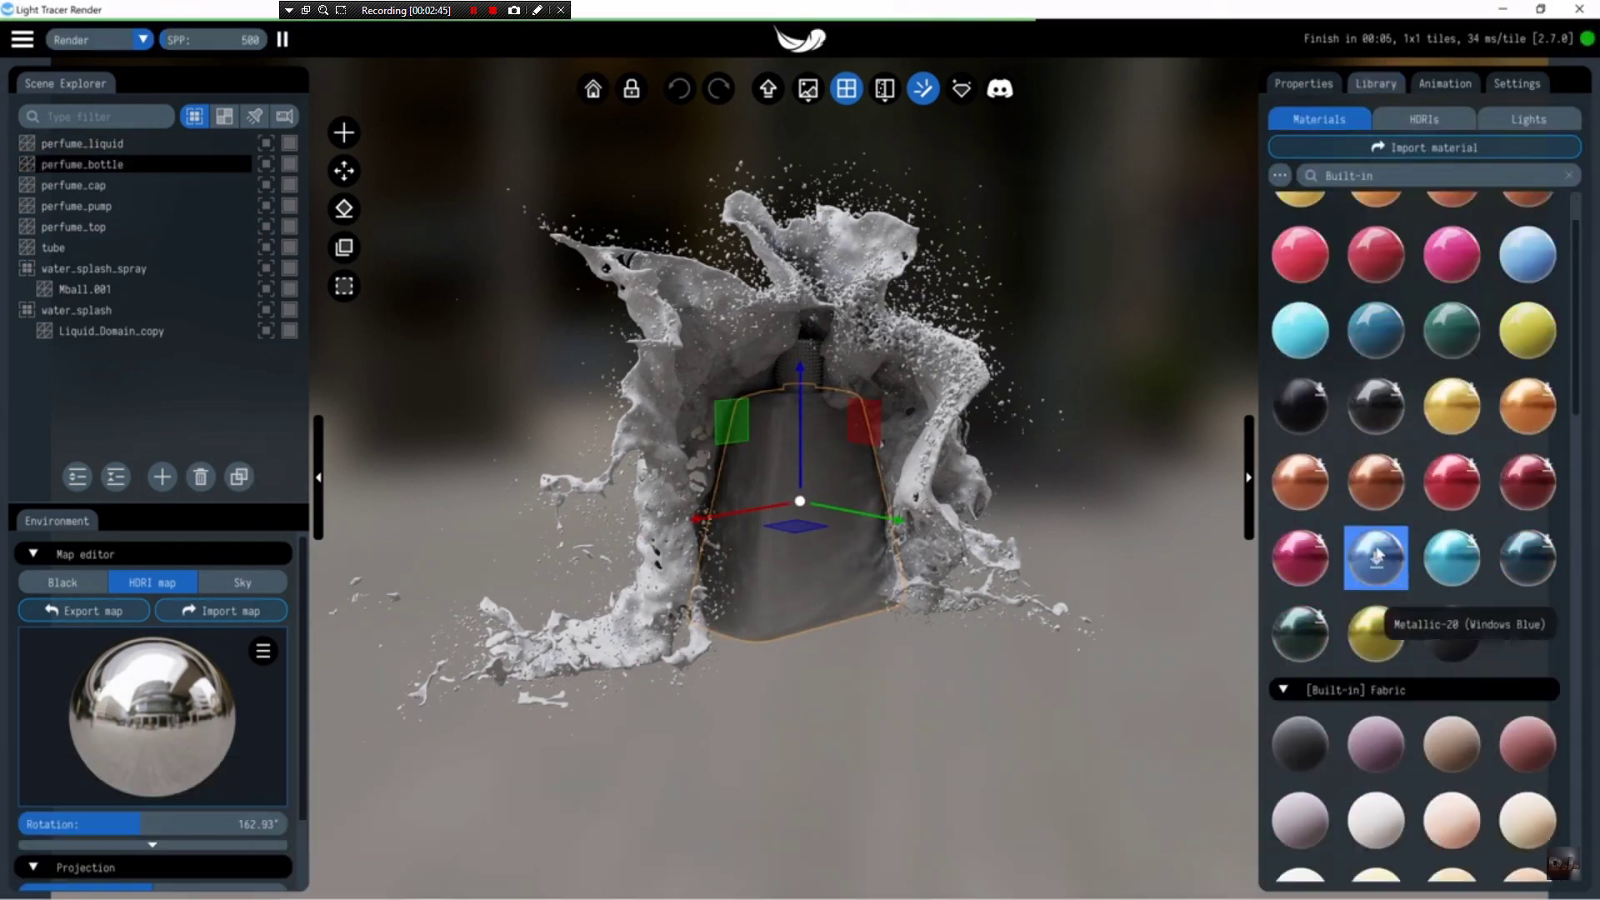
mouse_move(1173, 672)
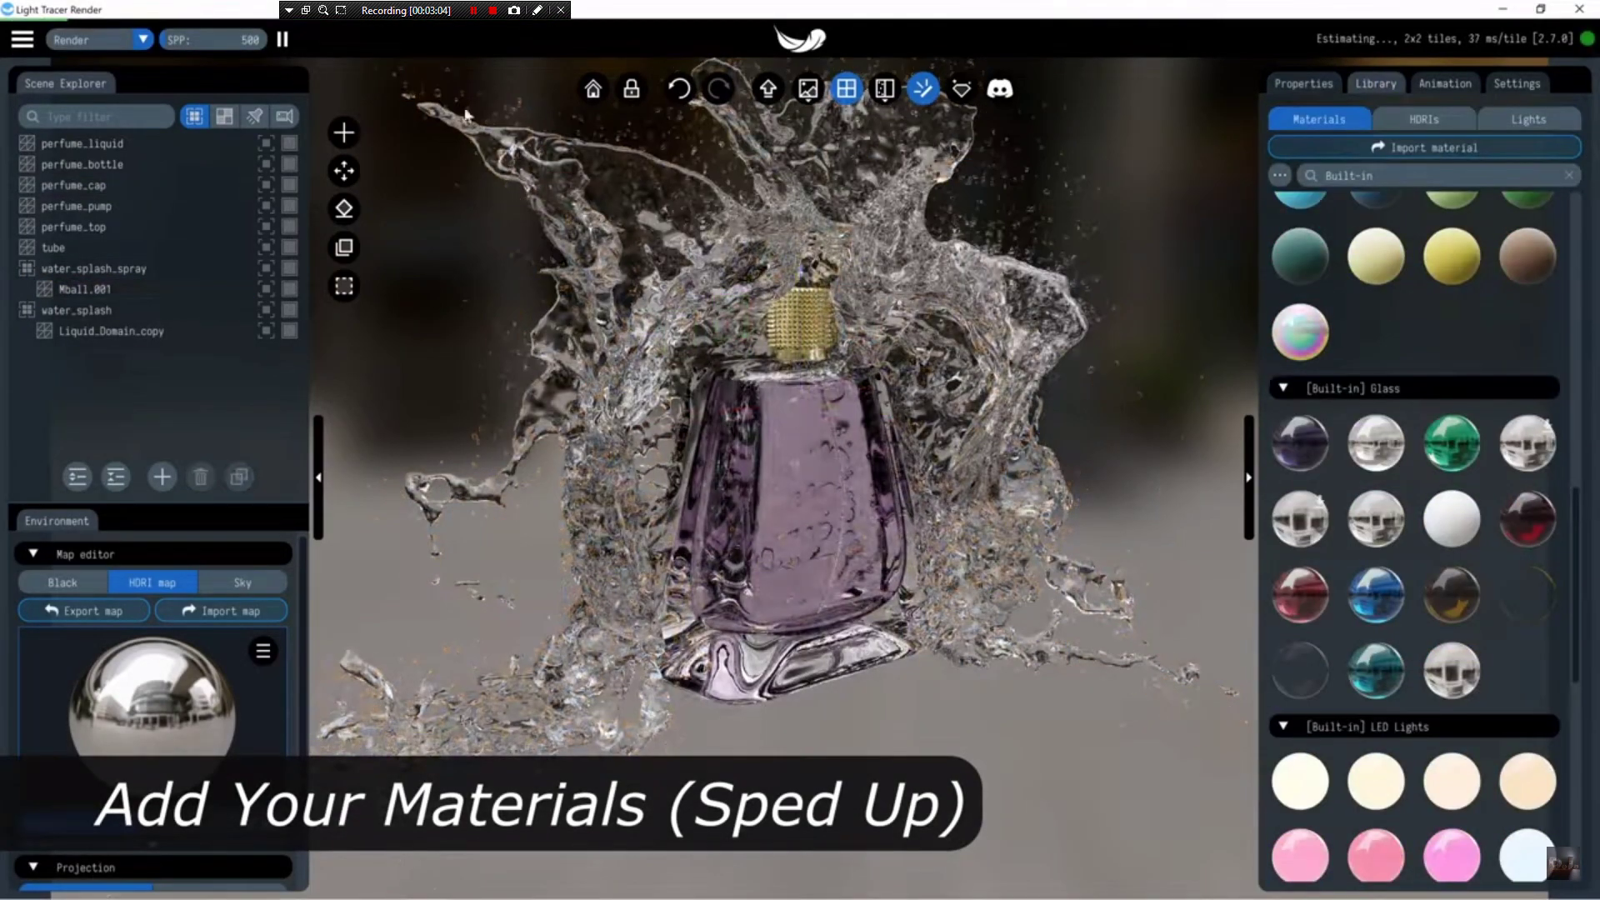
left_click_drag(633, 852, 806, 802)
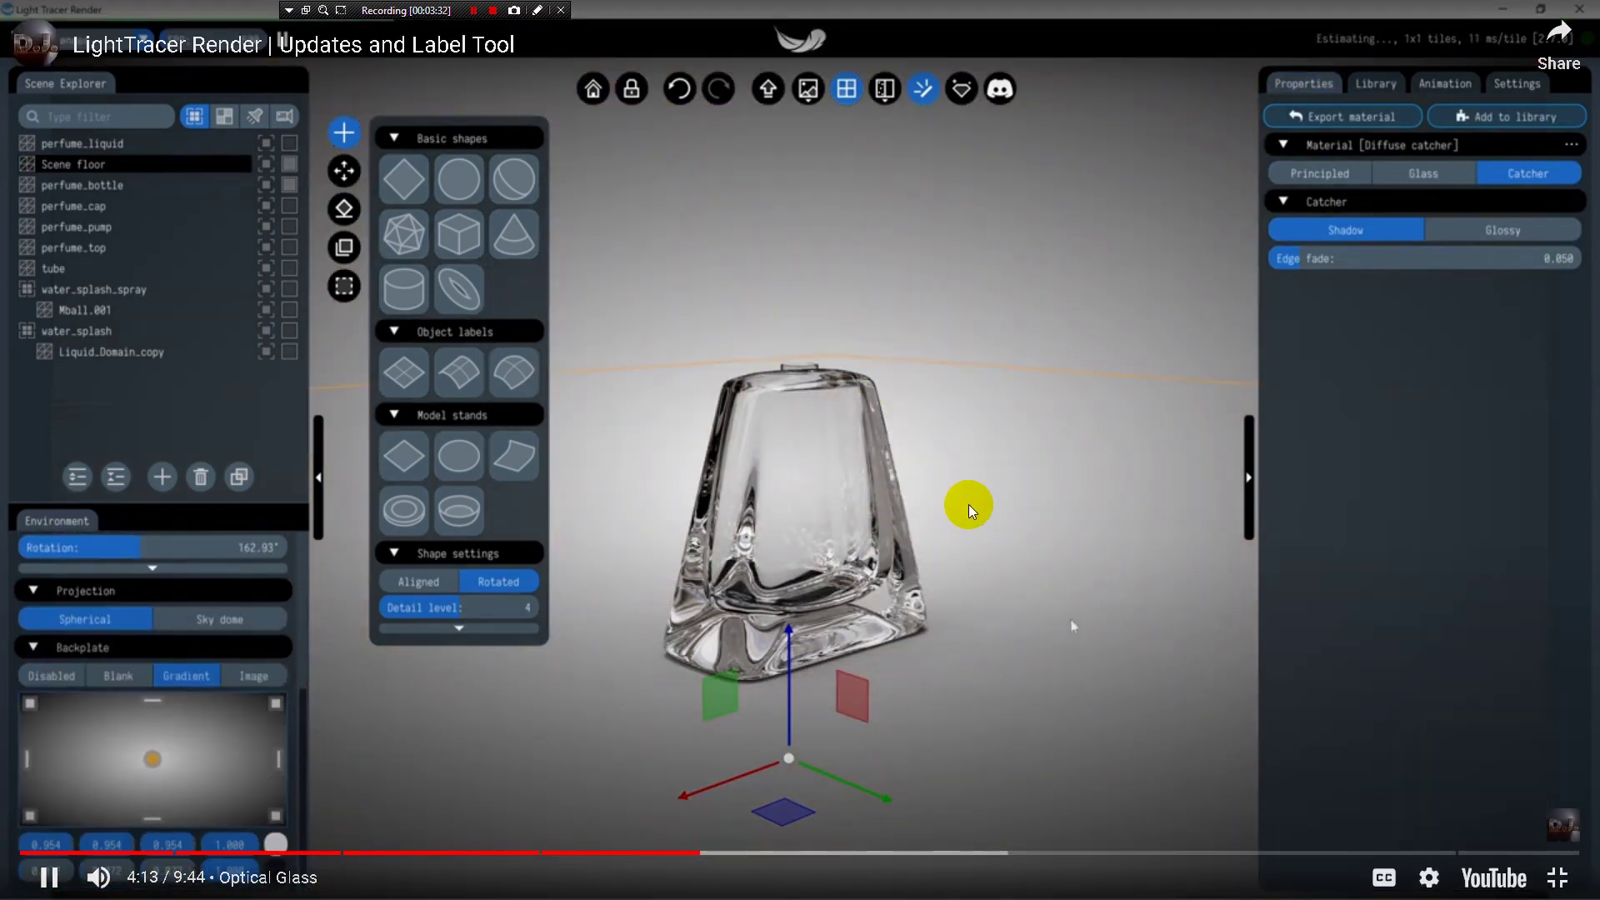
Play the Optical Glass chapter from 4:14 to 4:25 with pauses, examining the perfume bottle's glass material and the object label tools
left_click(983, 505)
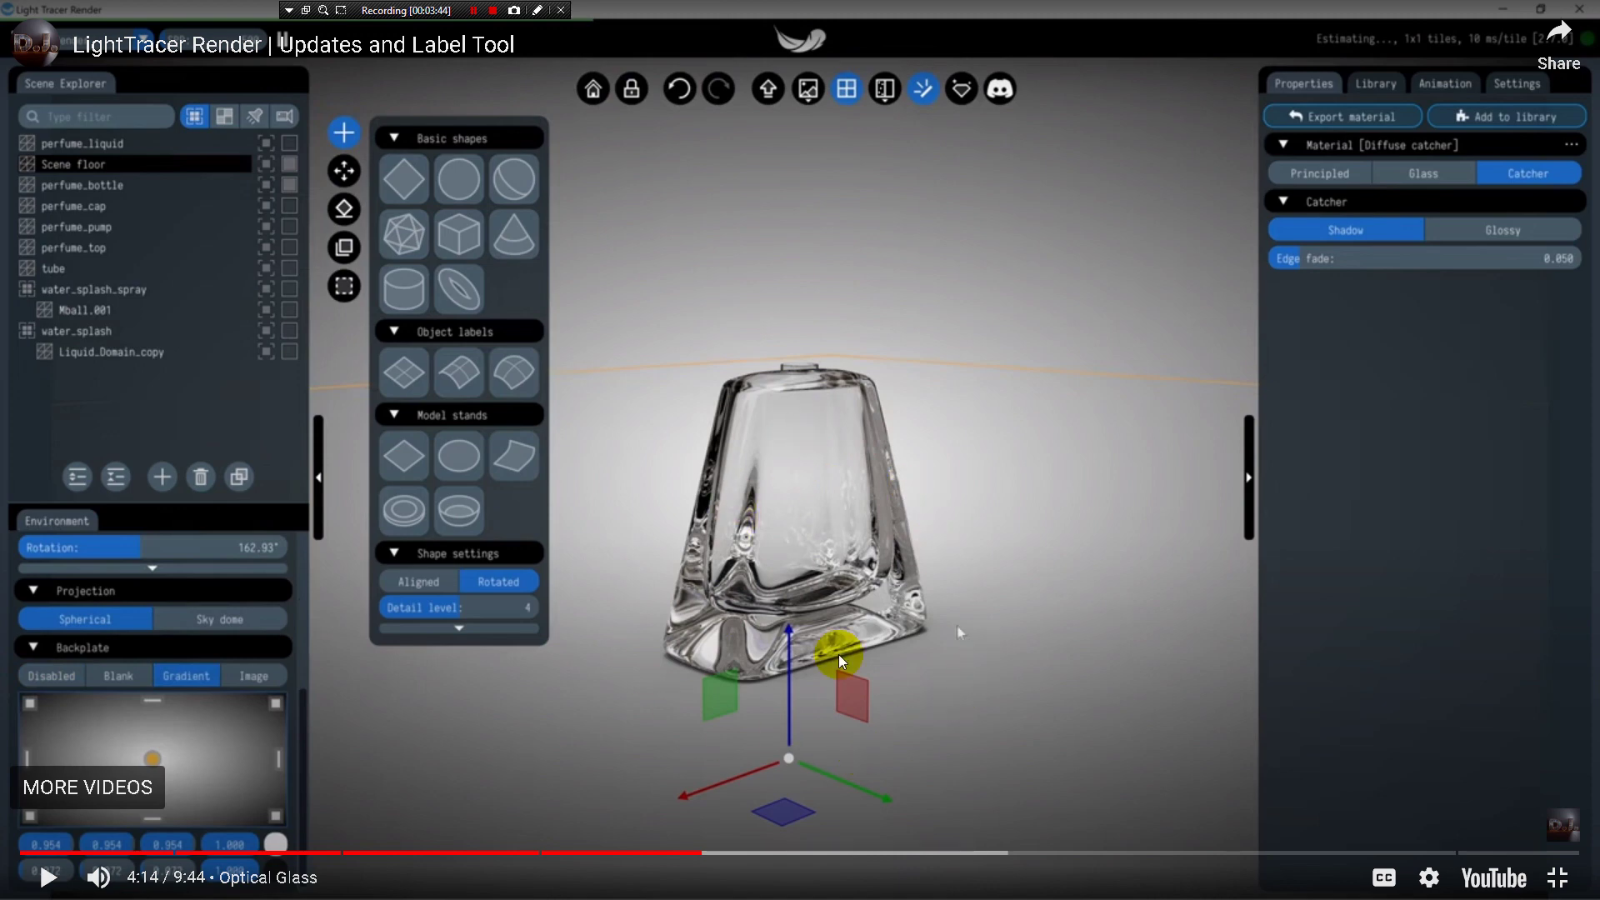
left_click(961, 633)
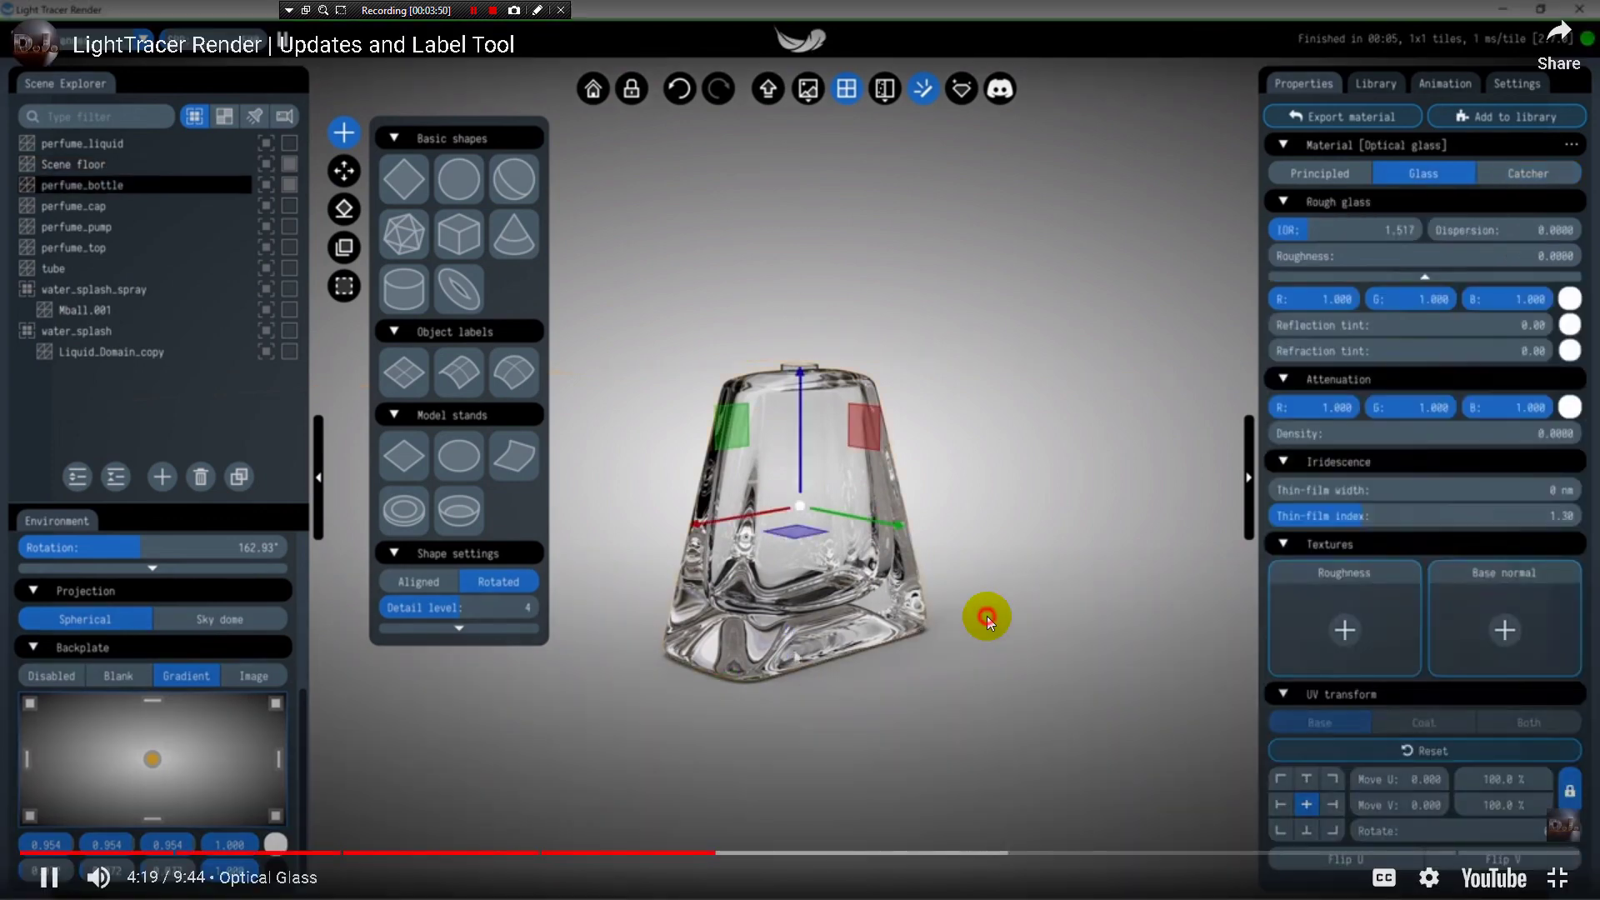
left_click(1143, 668)
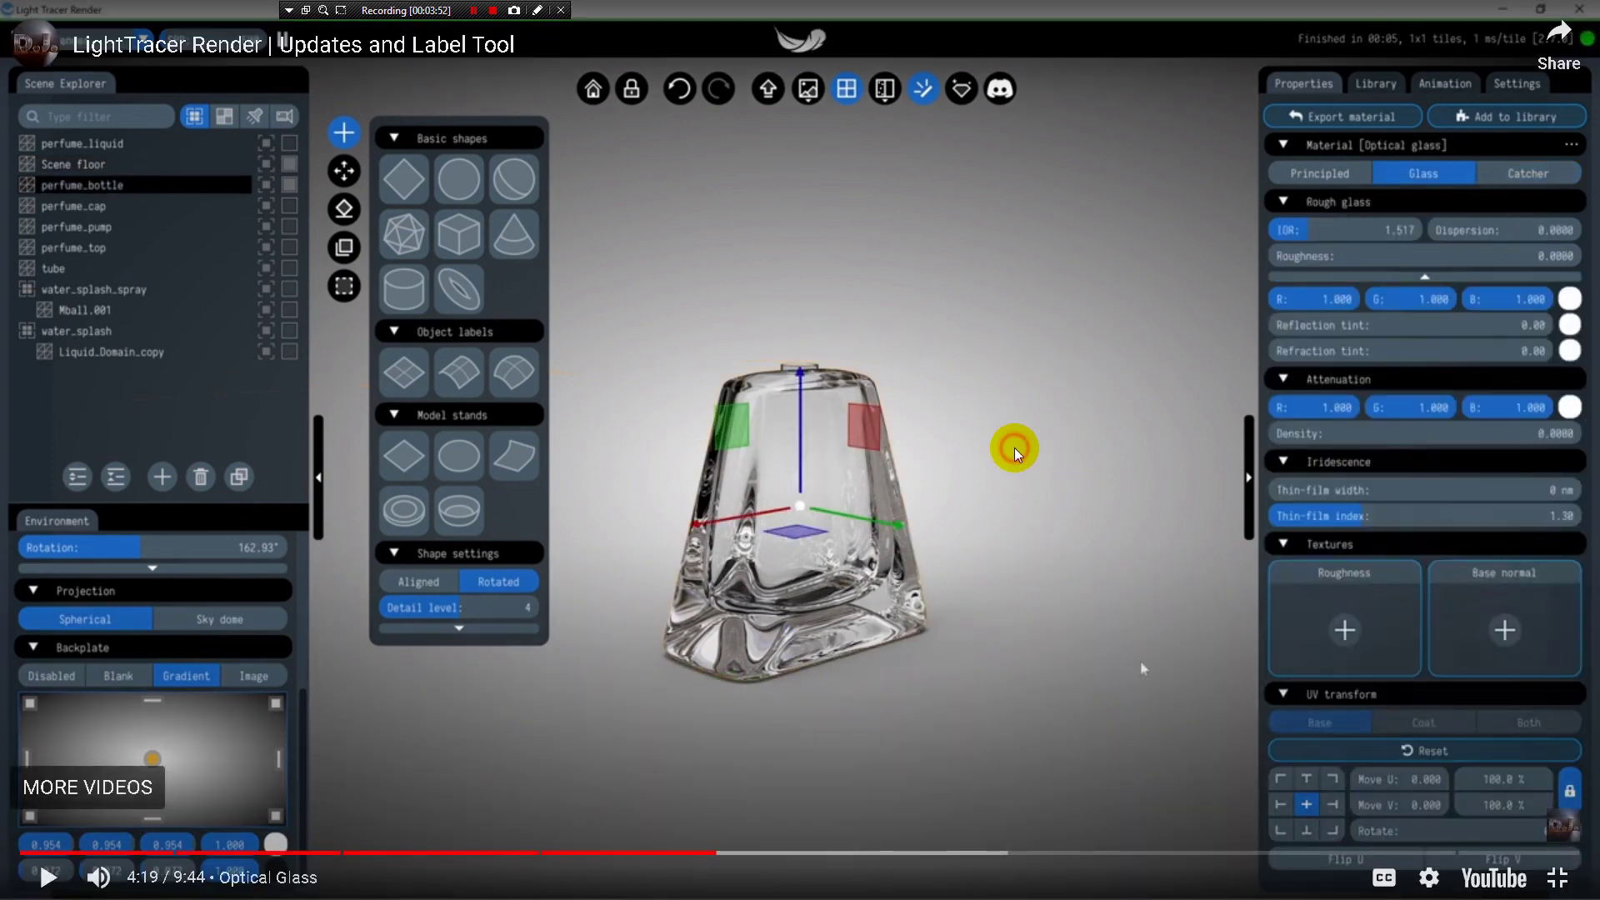
left_click(825, 339)
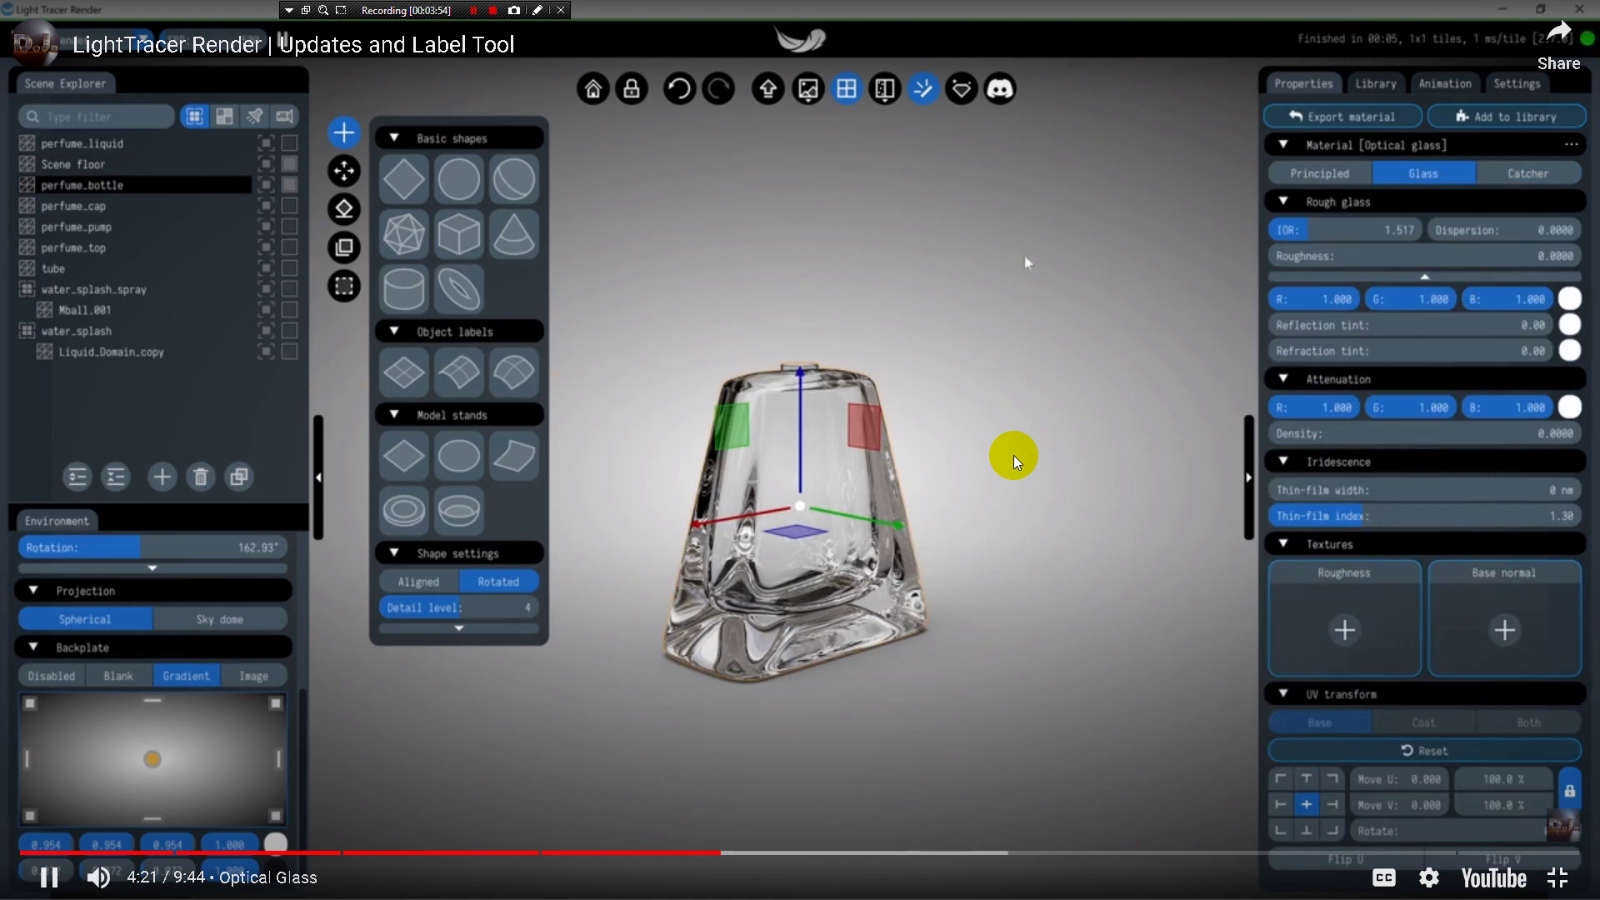
left_click(922, 418)
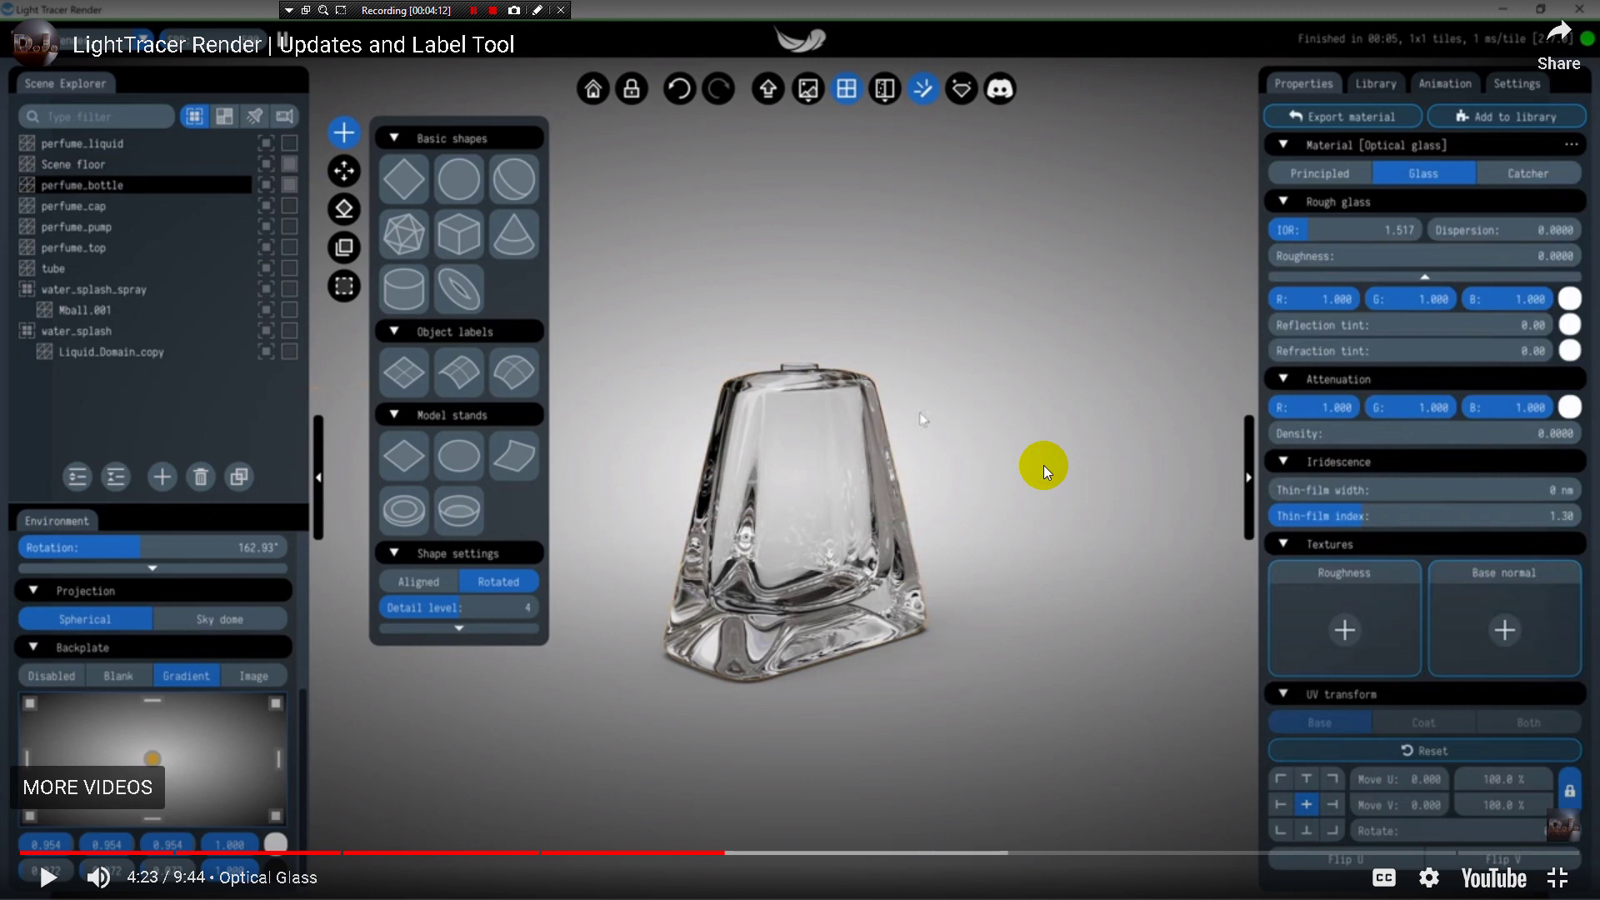
left_click(923, 419)
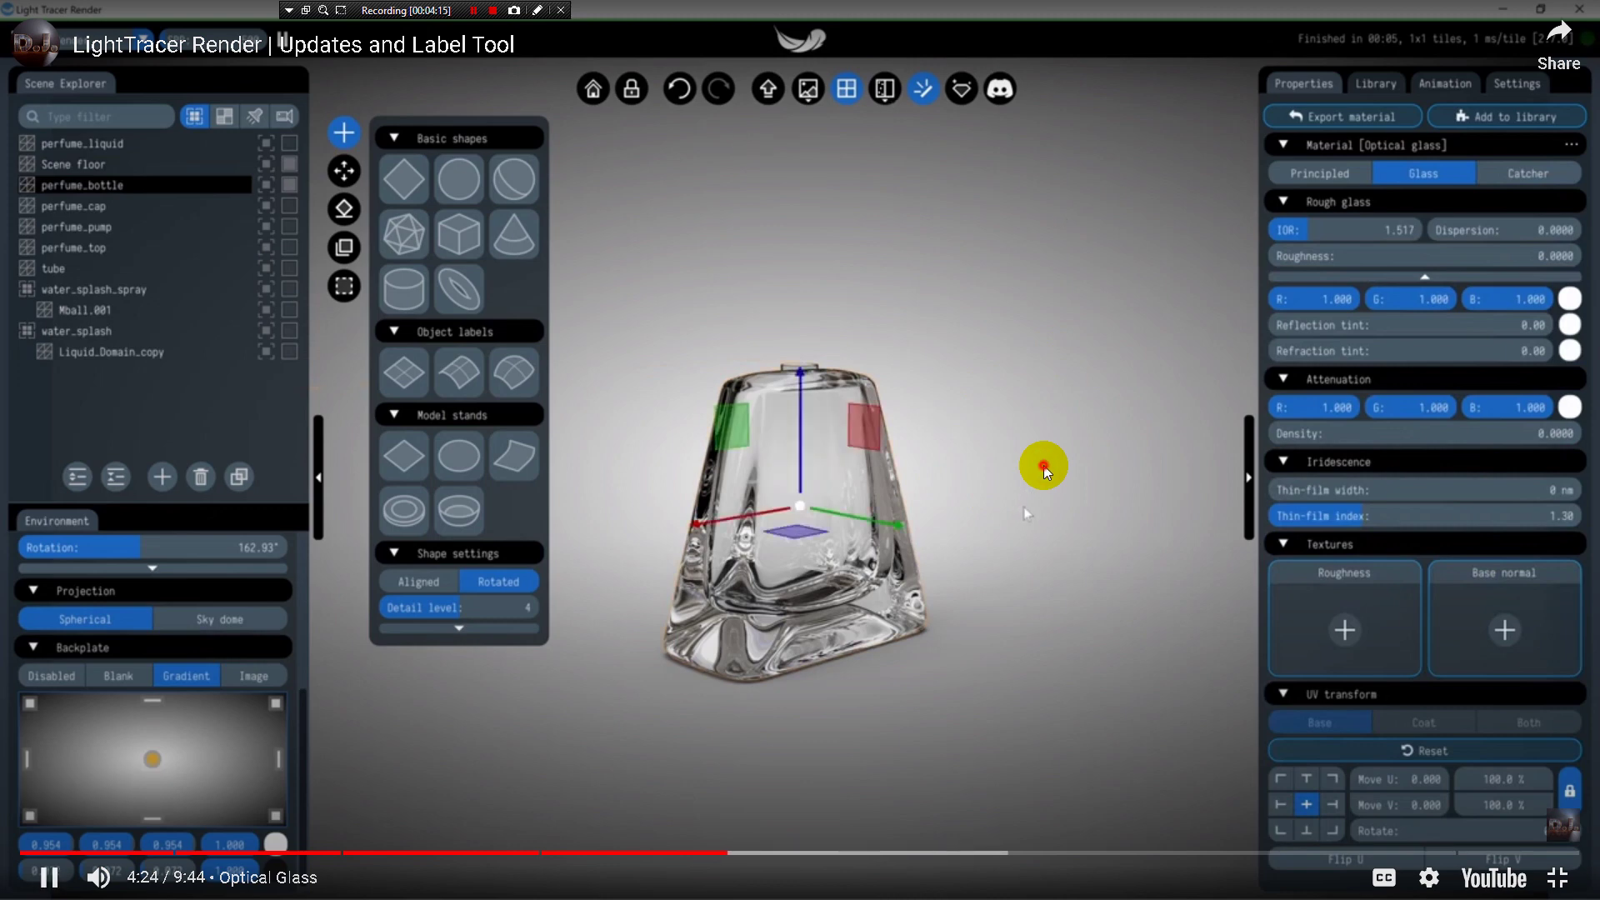
left_click(1044, 465)
left_click(1044, 465)
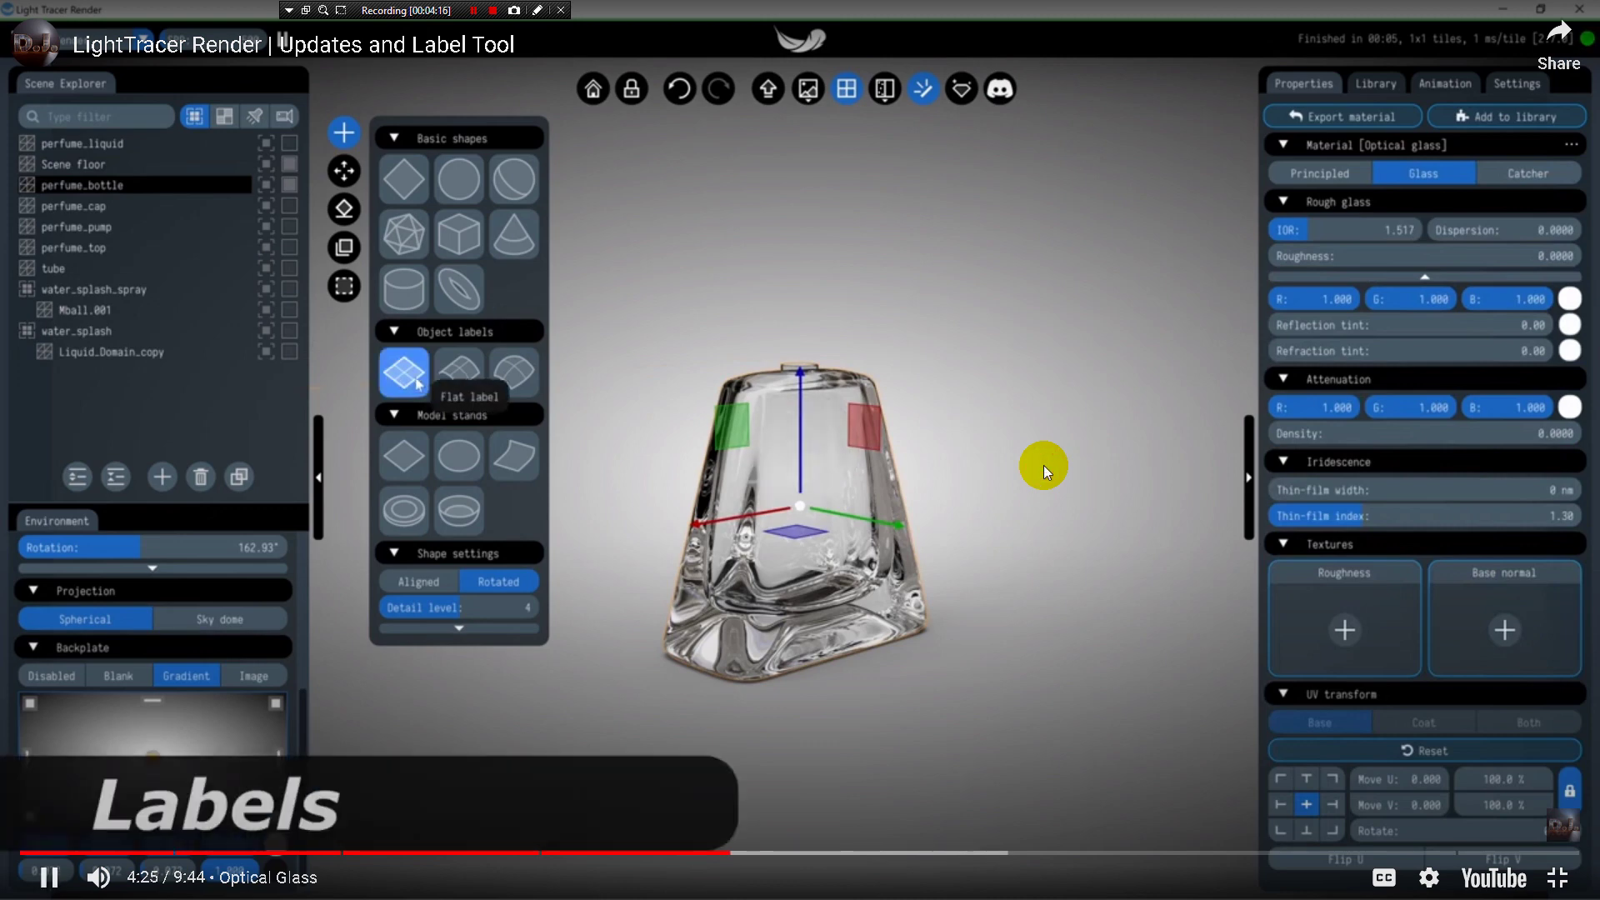
left_click(1043, 465)
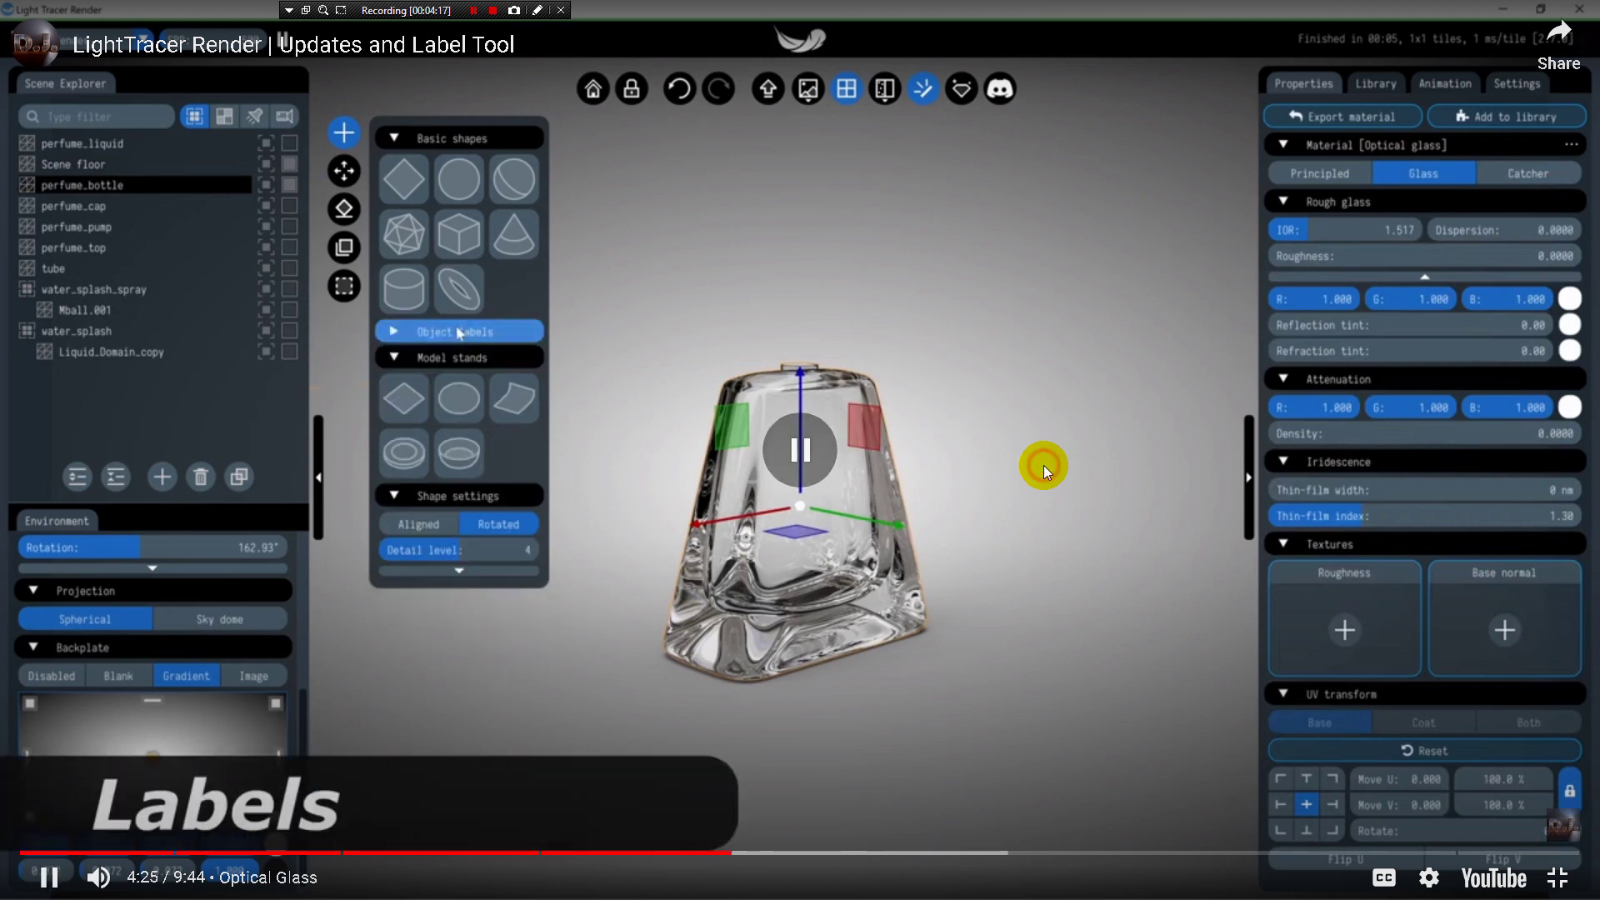
Pause the video at 4:26 to examine the expanded object label tools, and resume playback
left_click(1116, 583)
left_click(1117, 584)
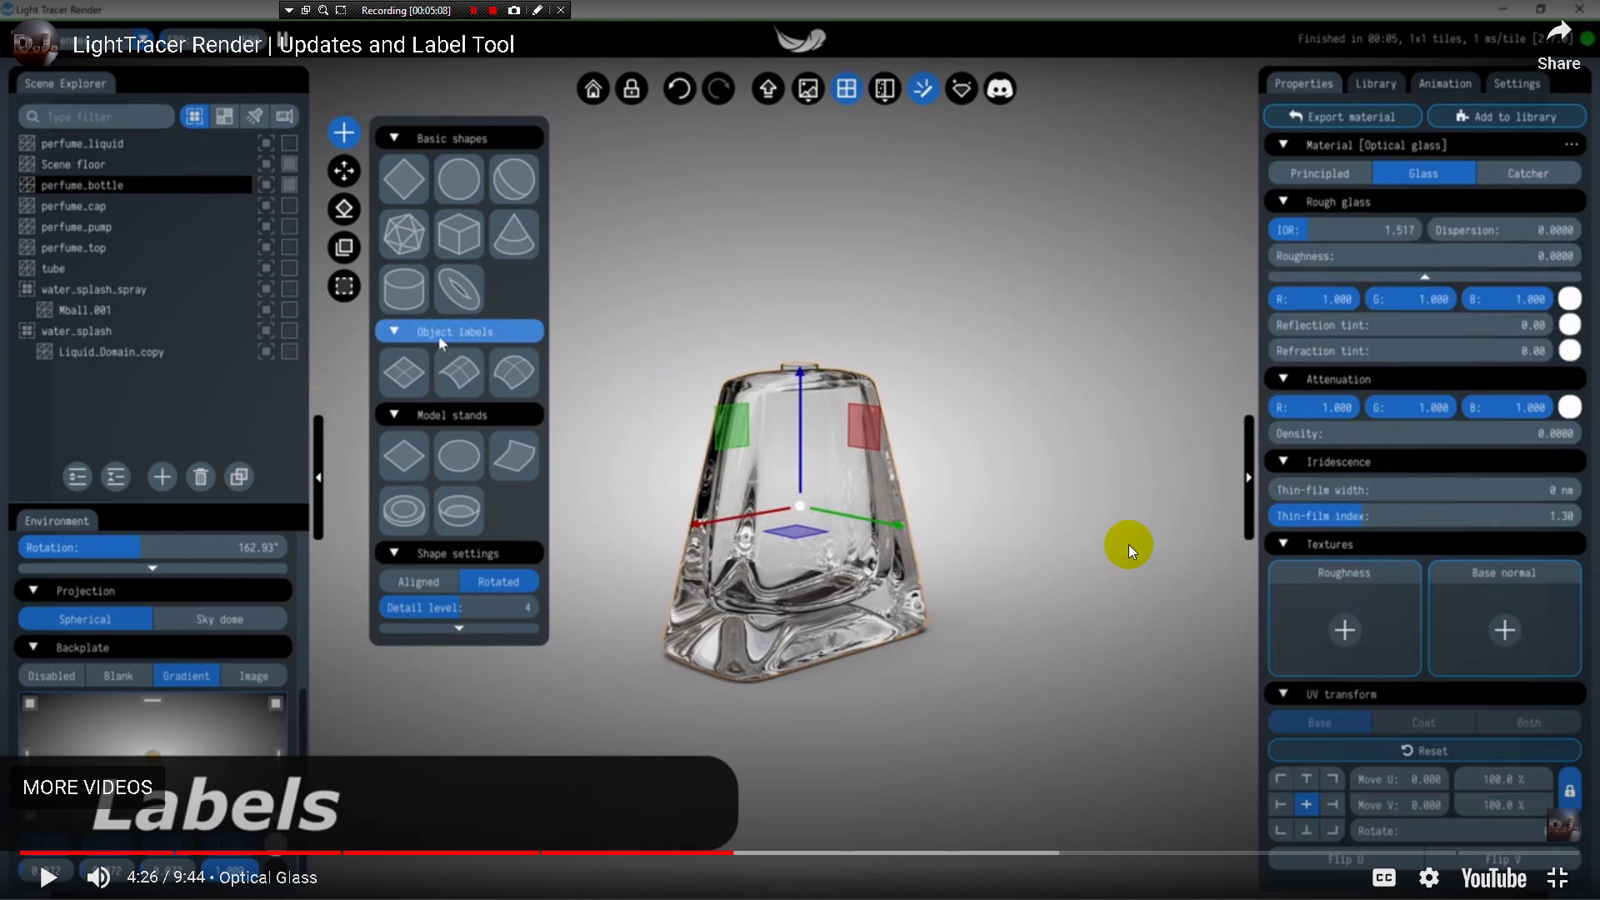
key("space")
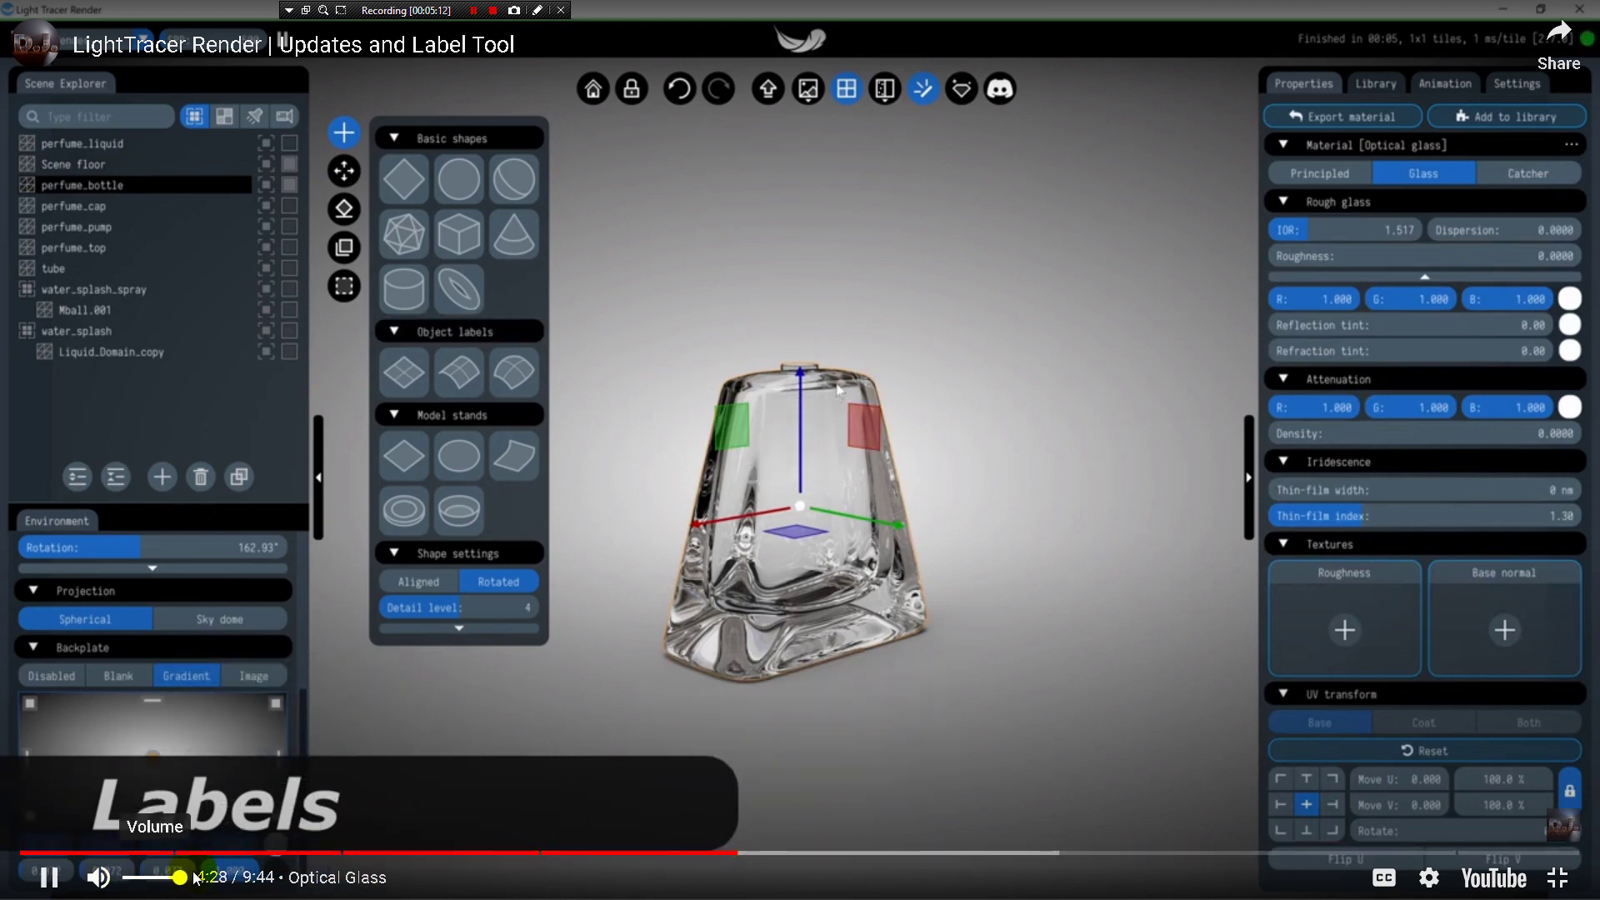
Skip the video forward from 4:43 through the perfume bottle's label placement and material editing to about 6:20
left_click(775, 853)
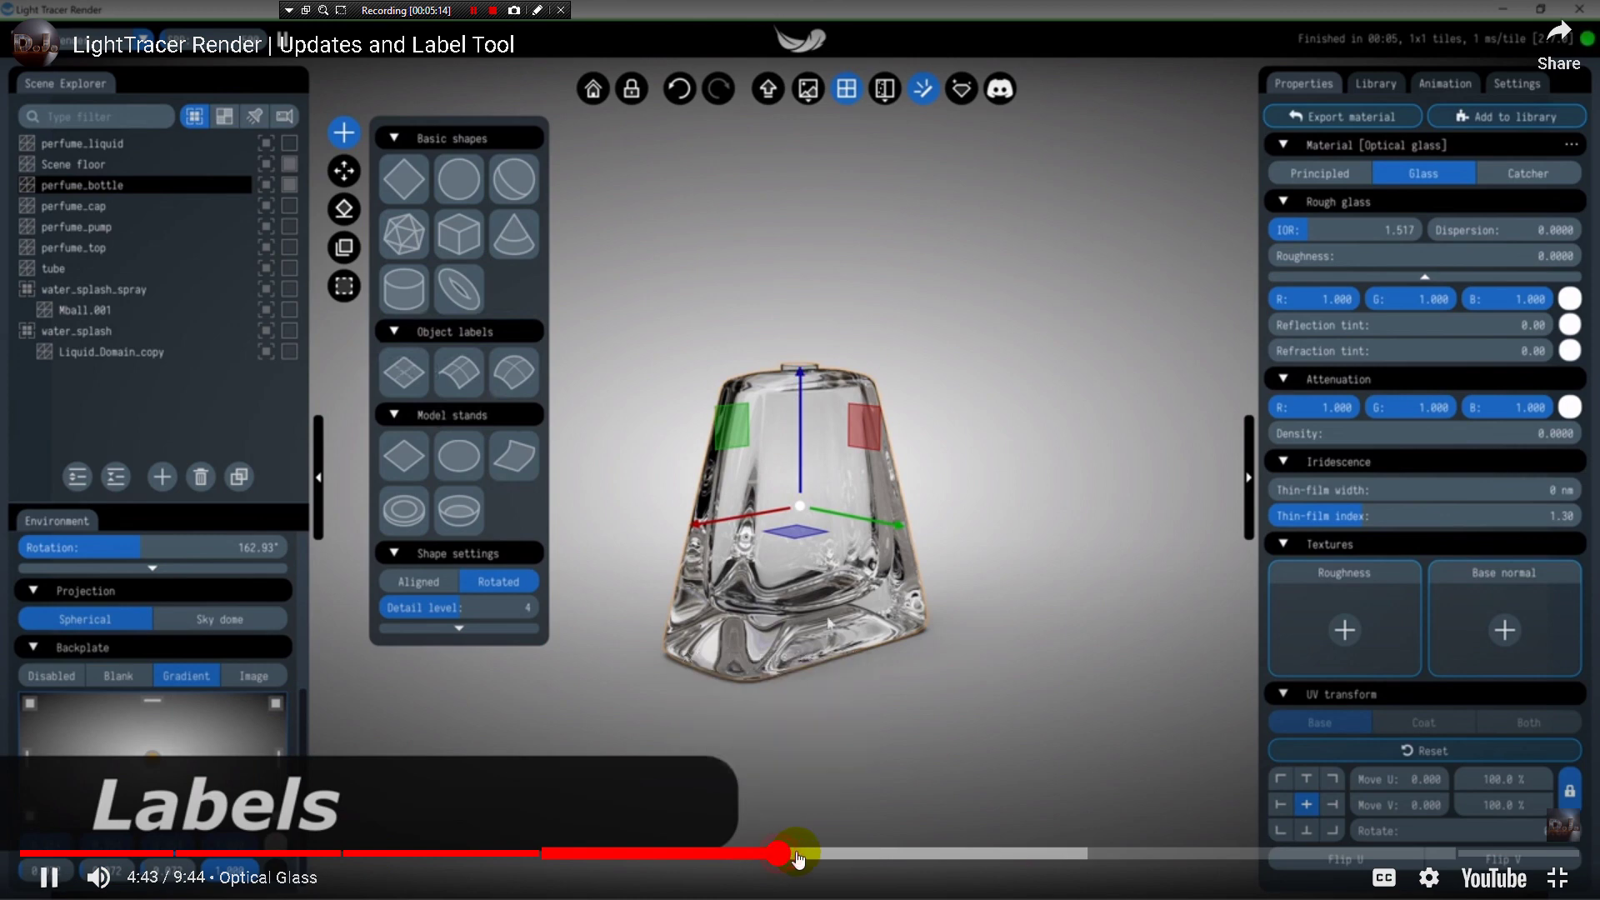
left_click(878, 853)
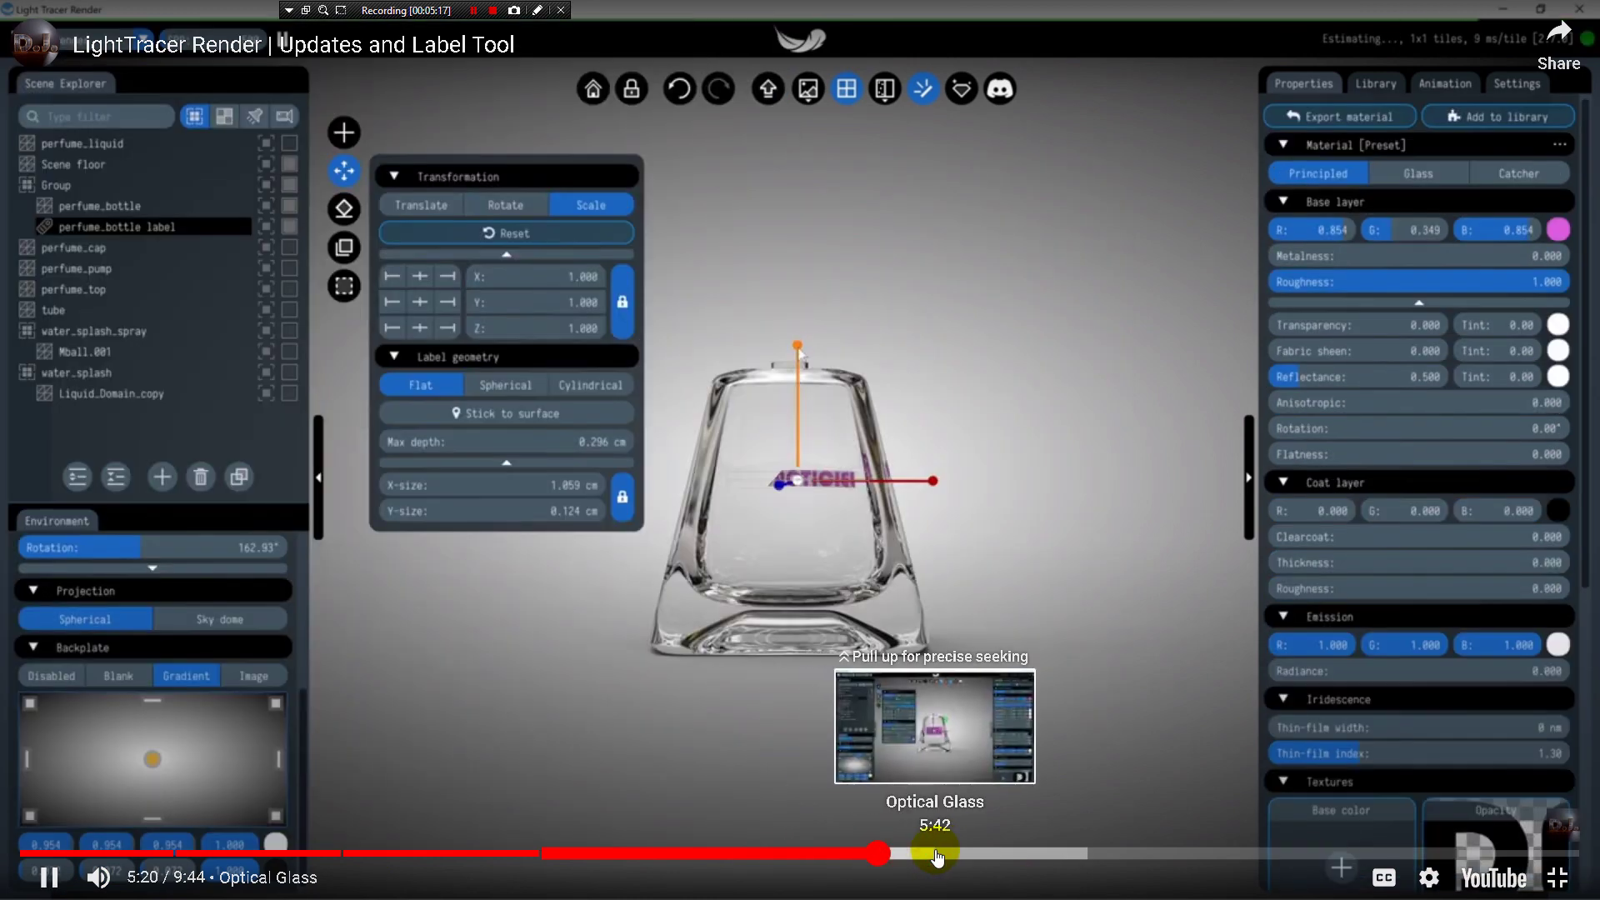
left_click(937, 853)
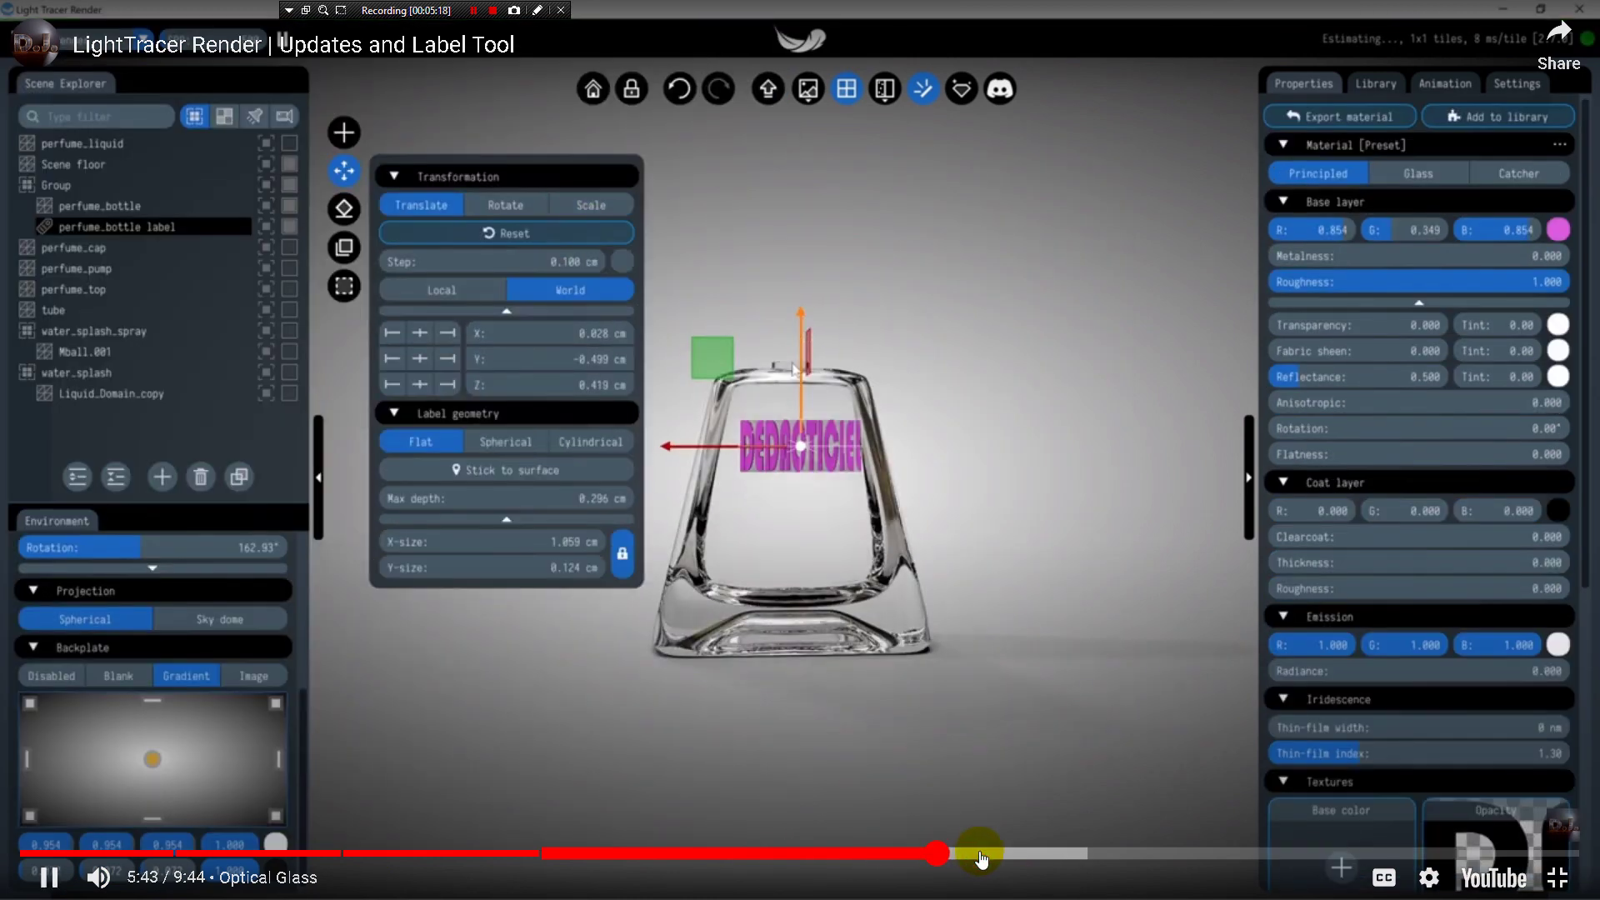
left_click(1031, 853)
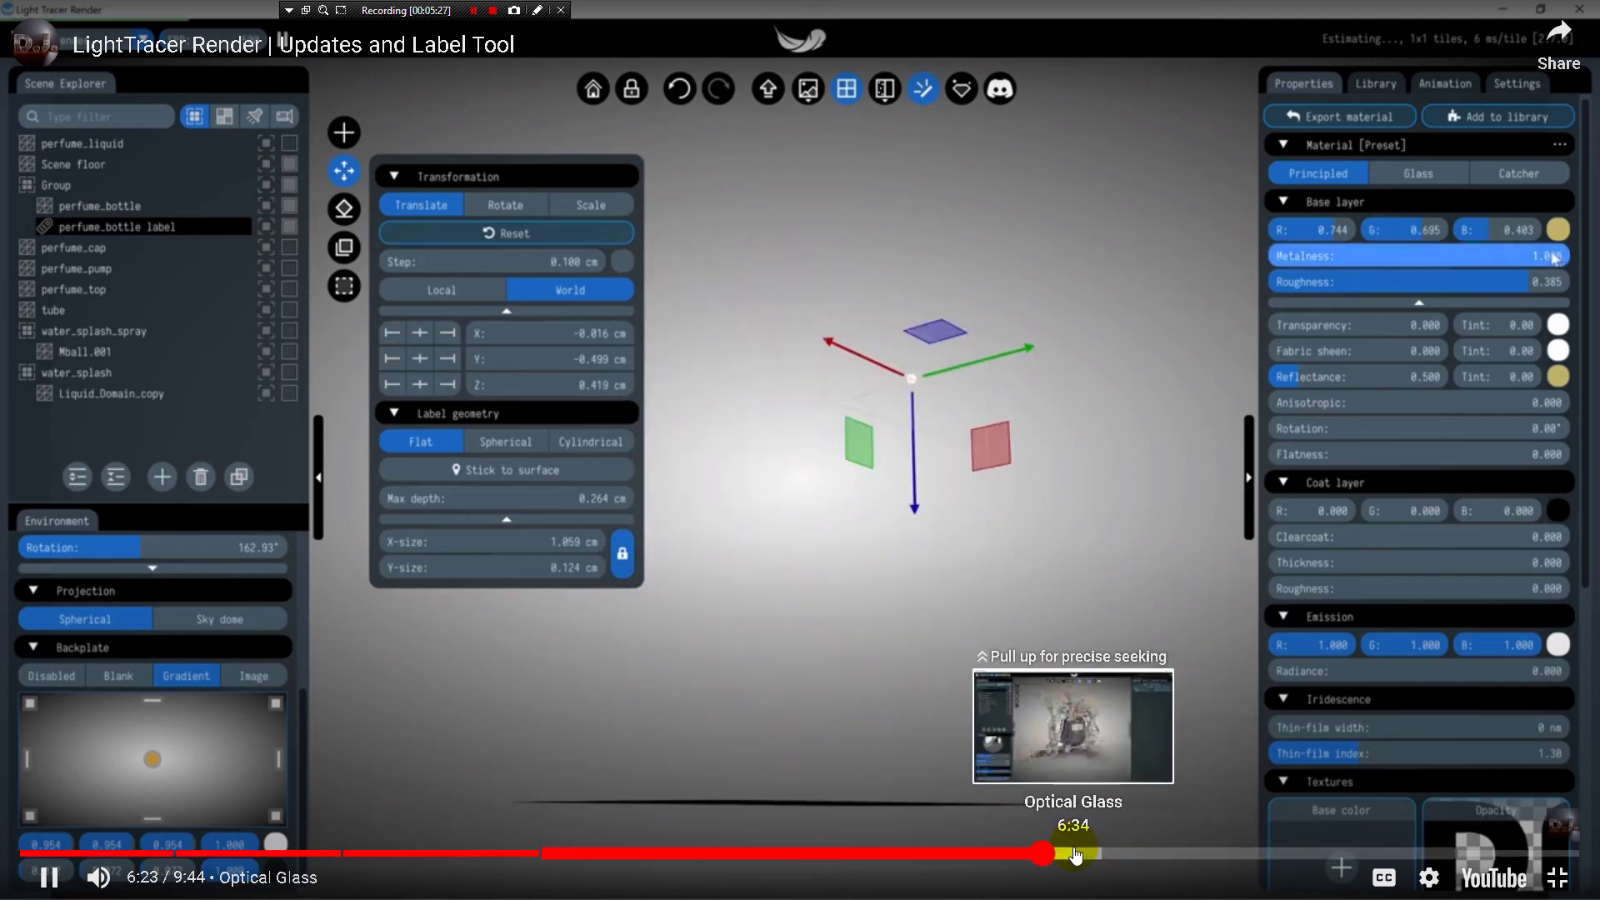
Skip ahead past the shaving product bottles to the flat label on the shave cream tube, at about 7:34
left_click(1084, 856)
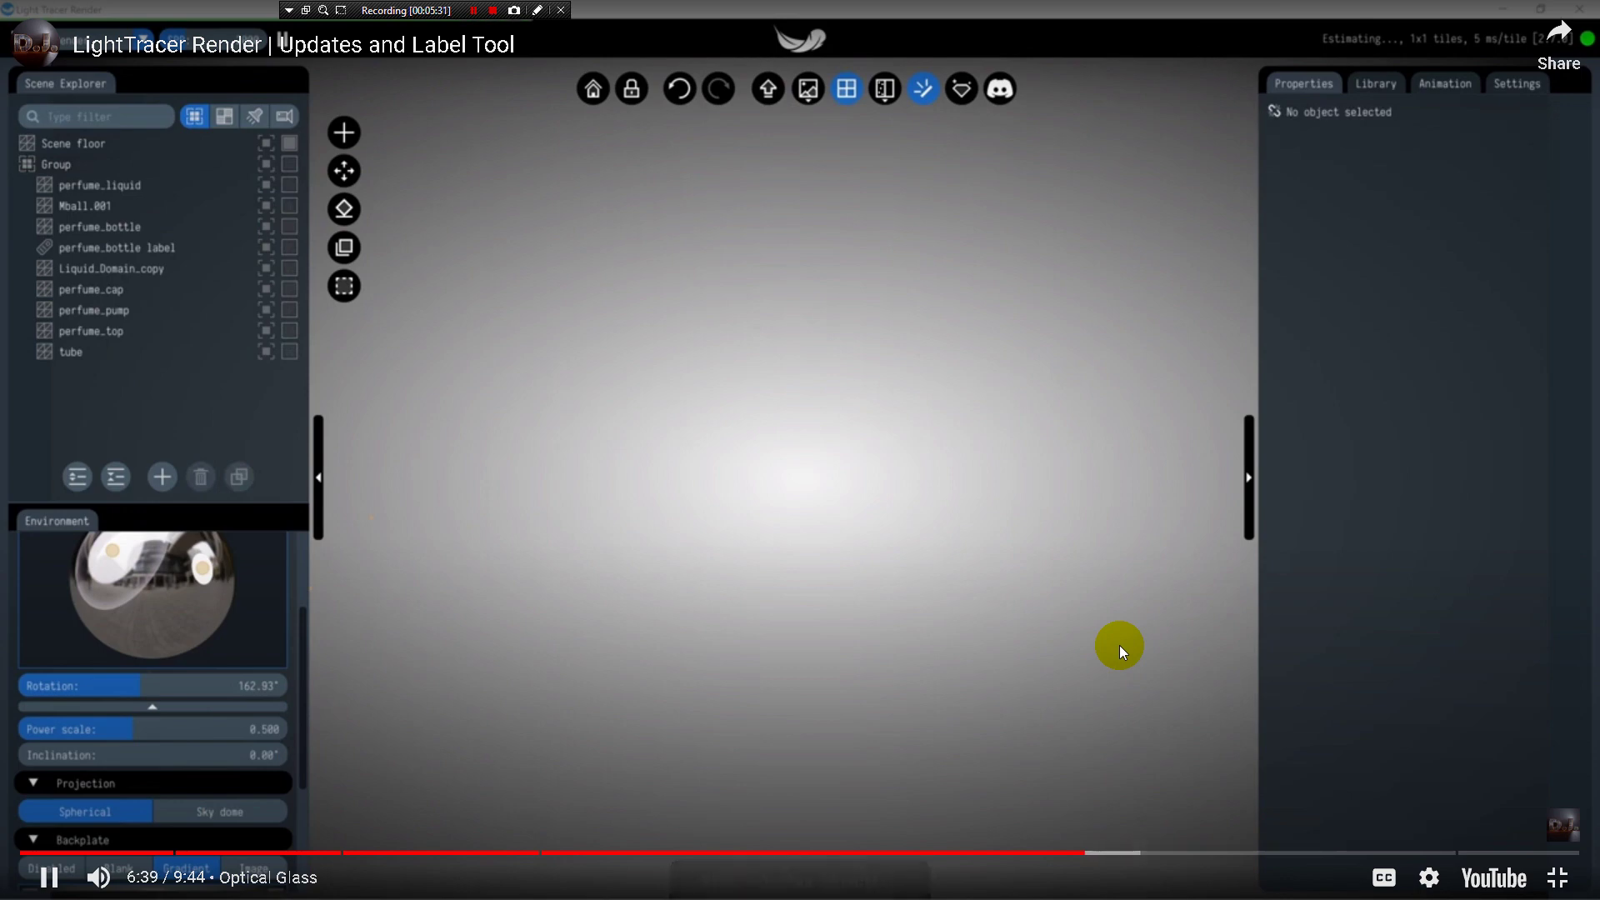
left_click(1125, 856)
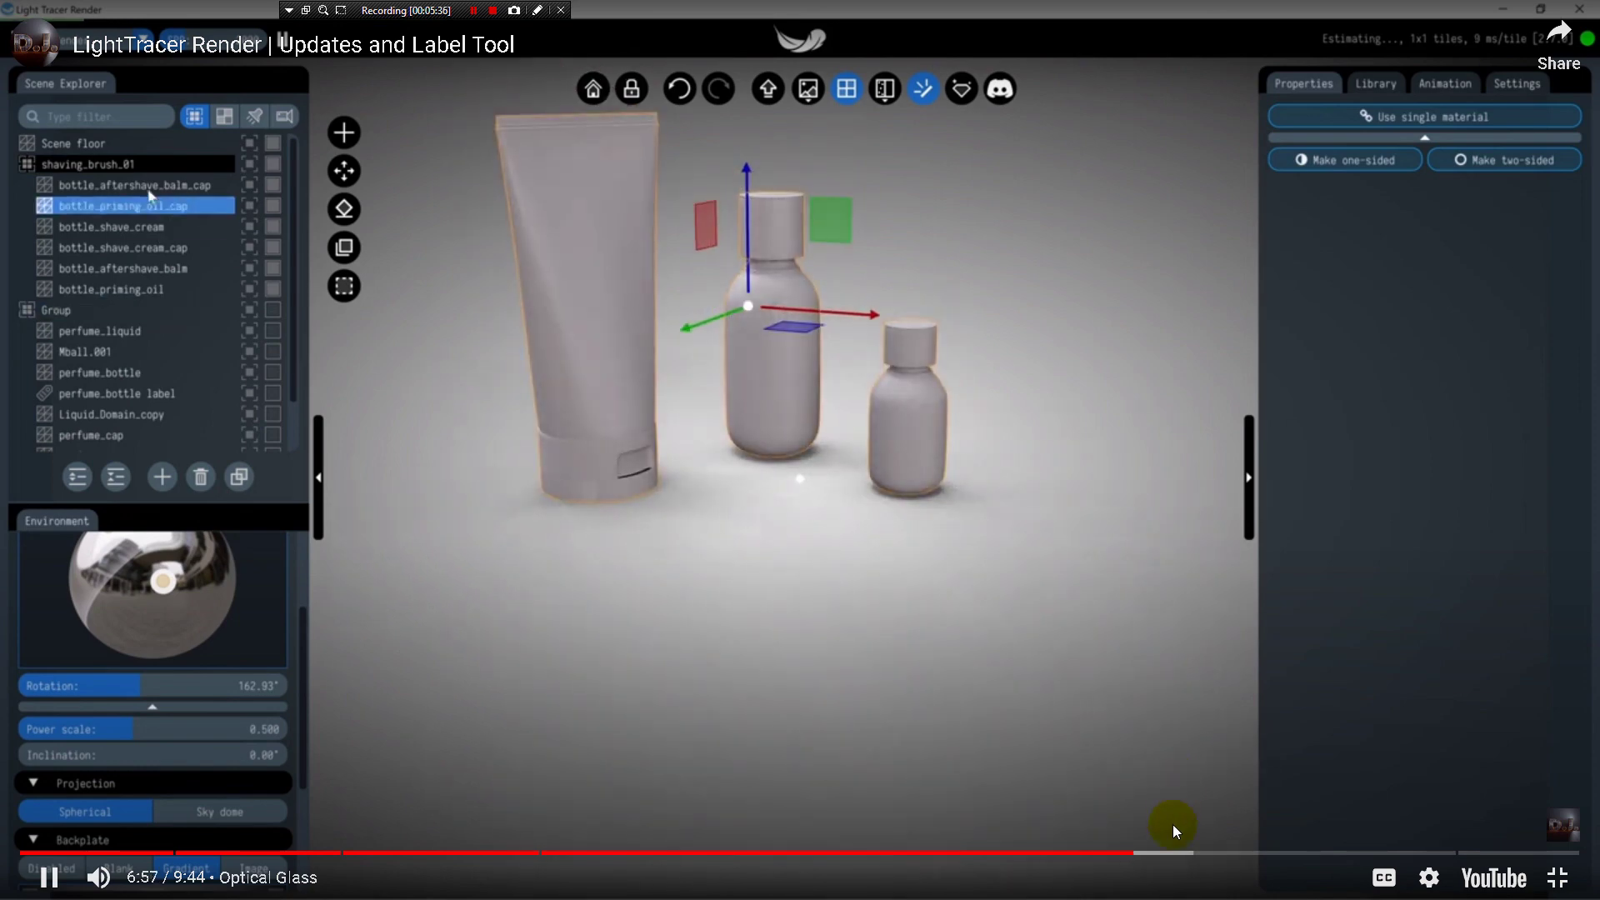
left_click(1164, 852)
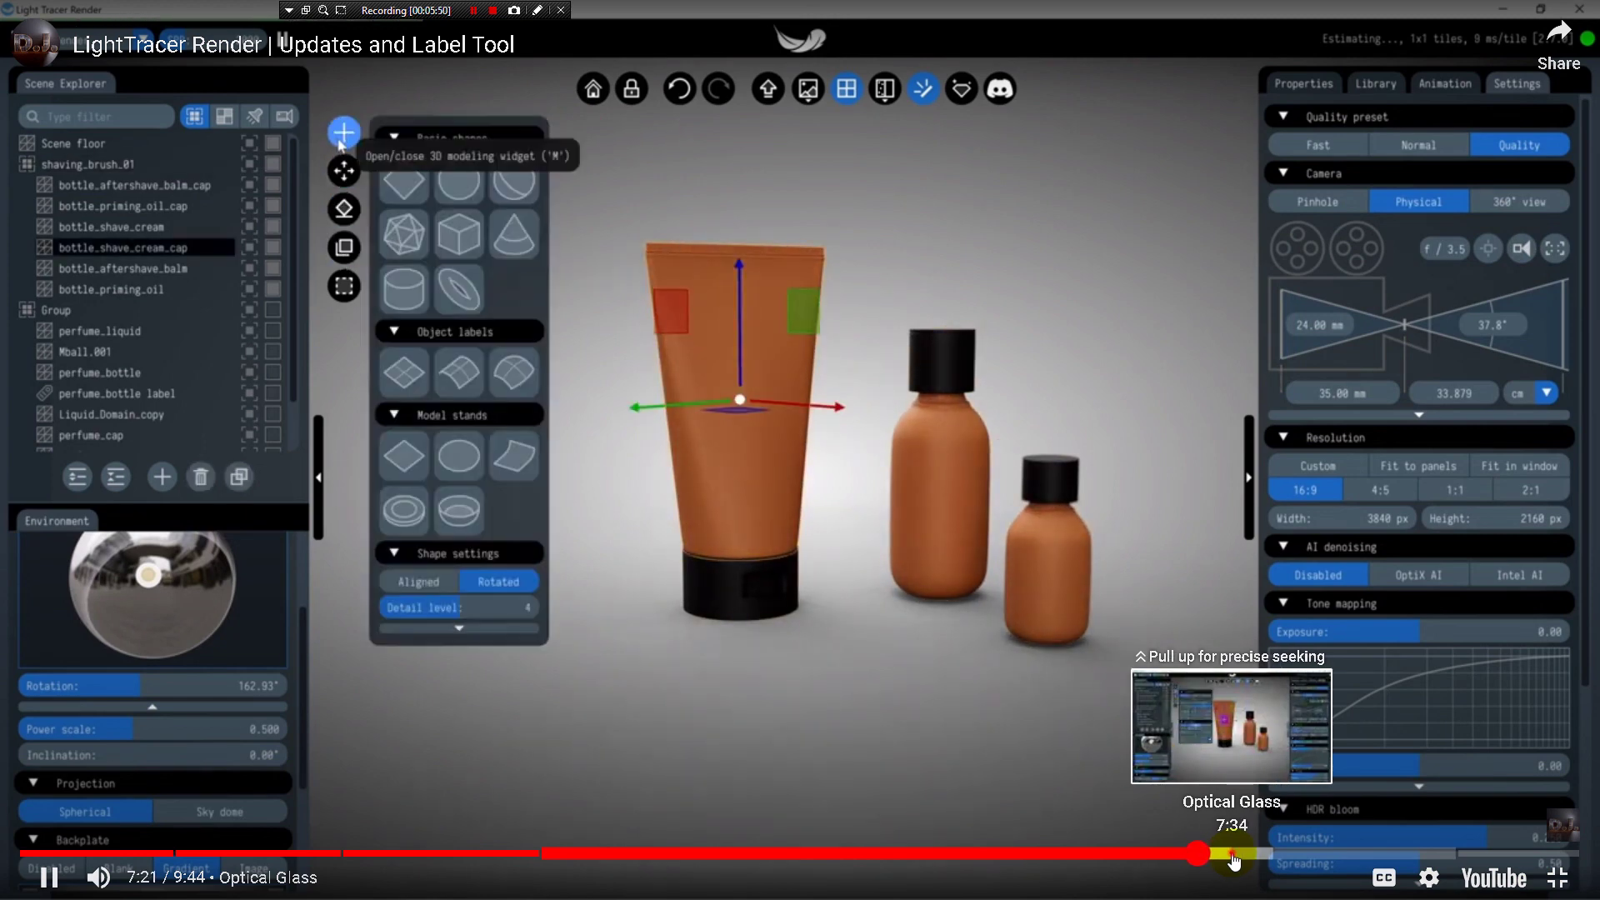
left_click(1234, 854)
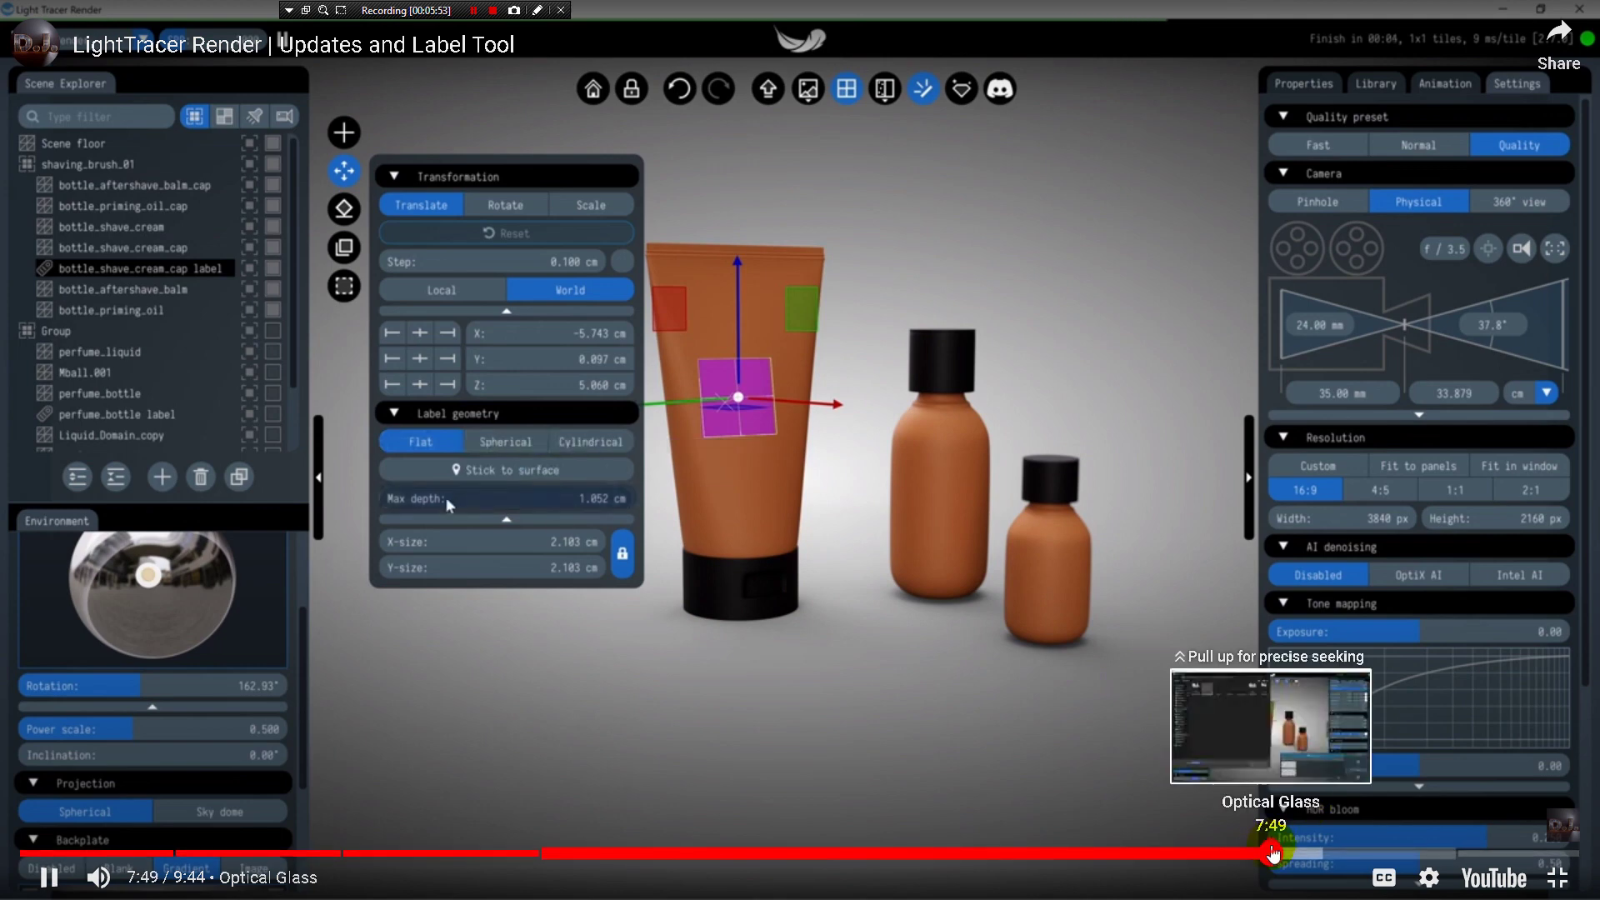
Skip through the shave cream label's texture import, pause at 8:02 on the camera settings, and move on to 8:12
left_click(1271, 854)
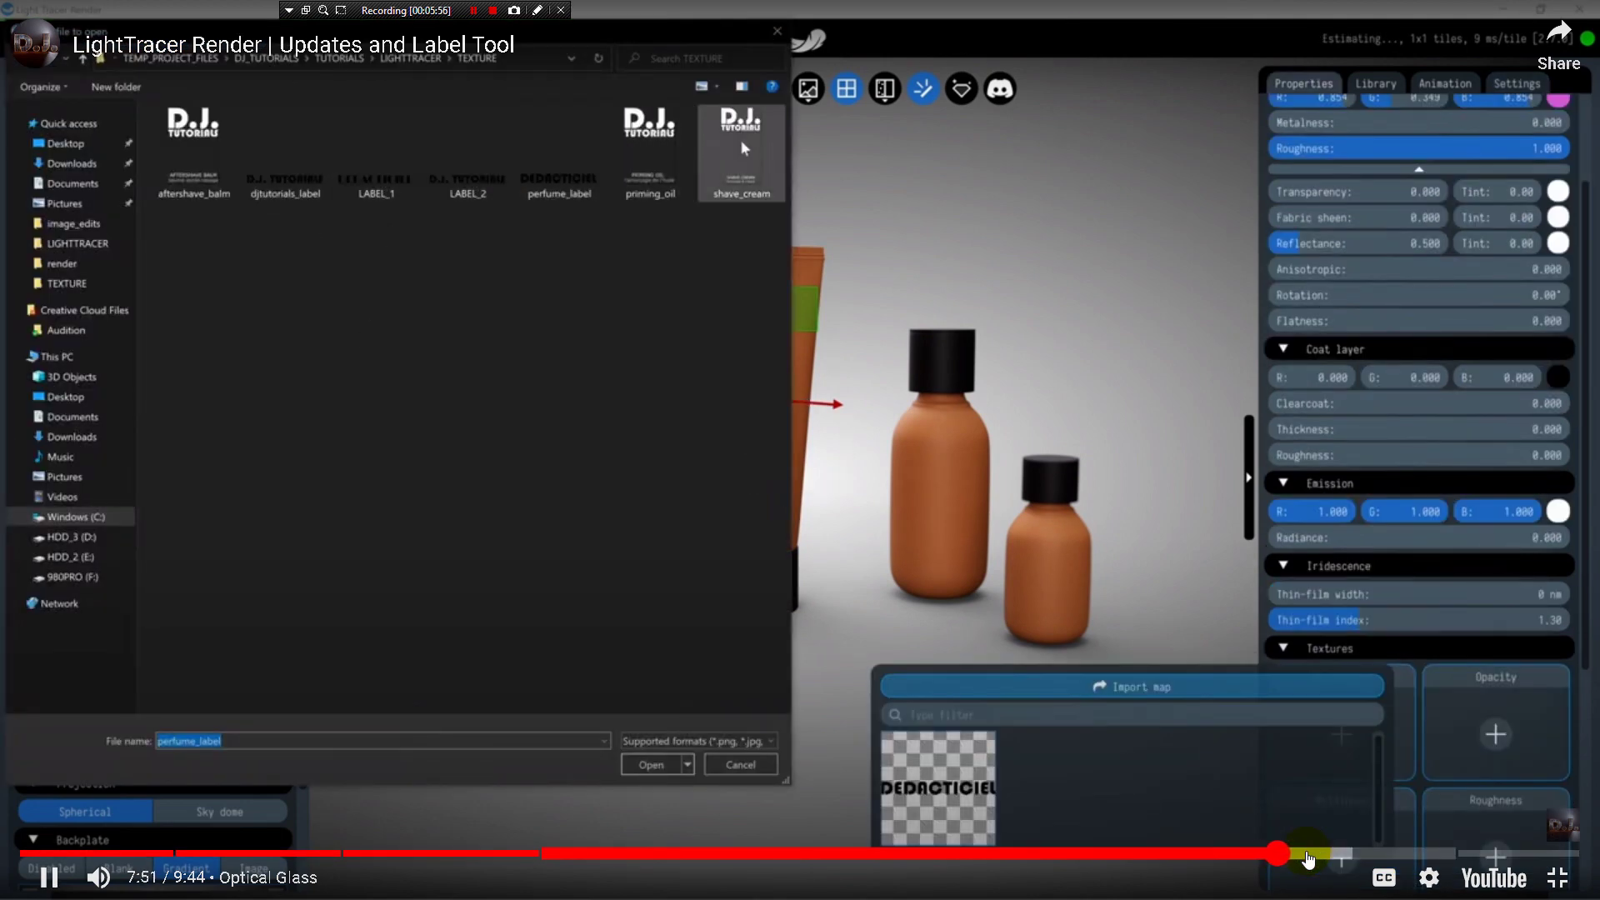
left_click(1306, 856)
left_click(937, 564)
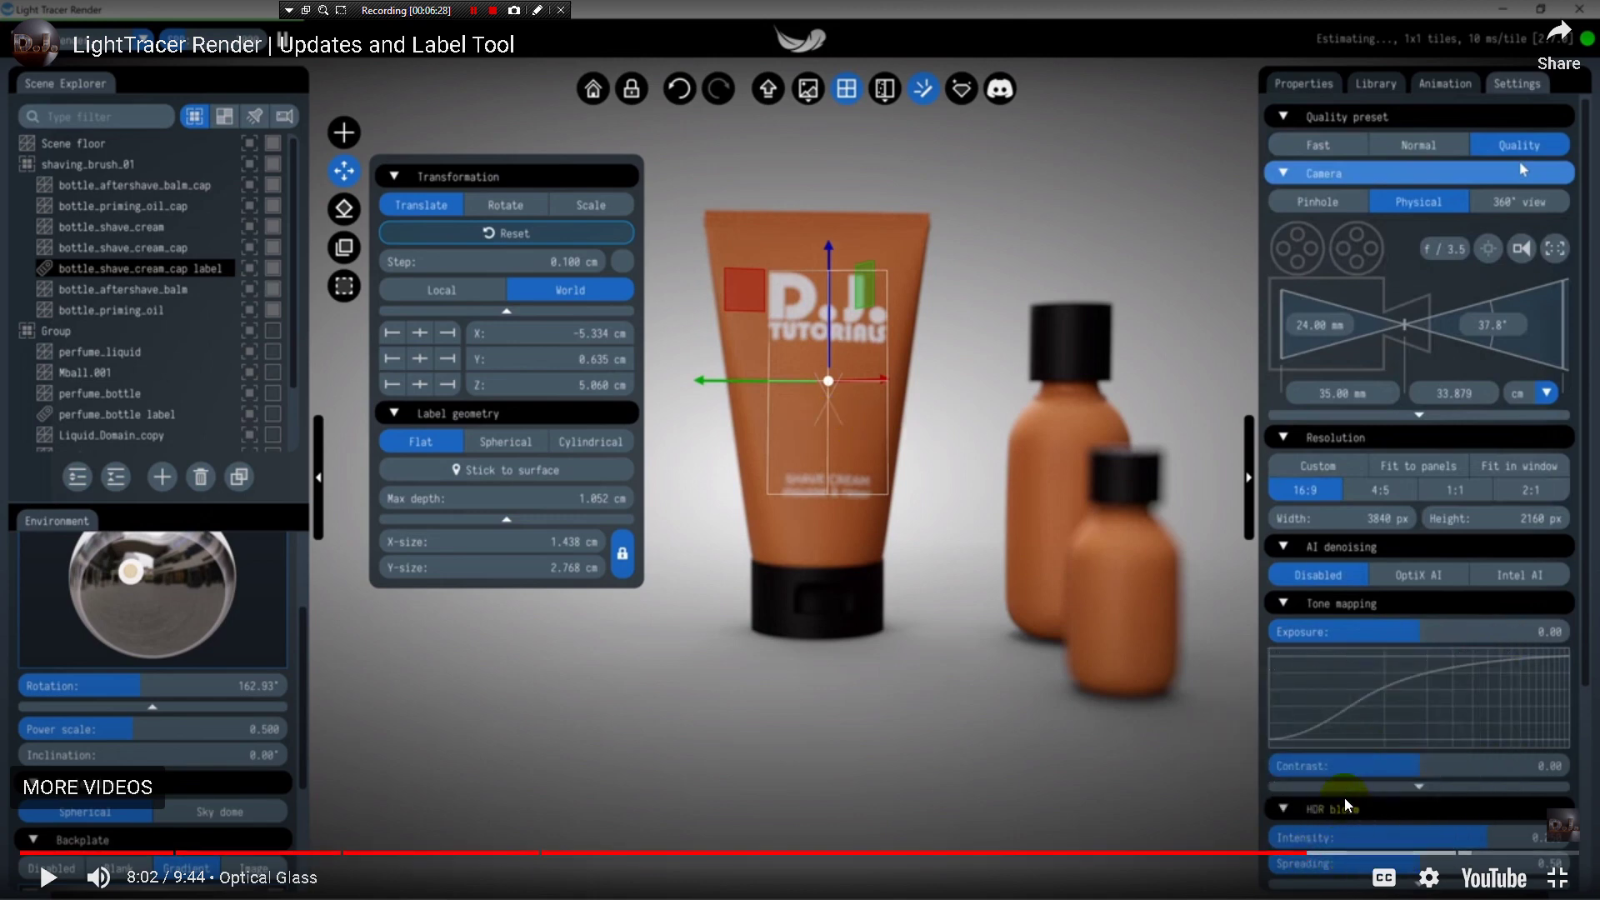
left_click(1336, 855)
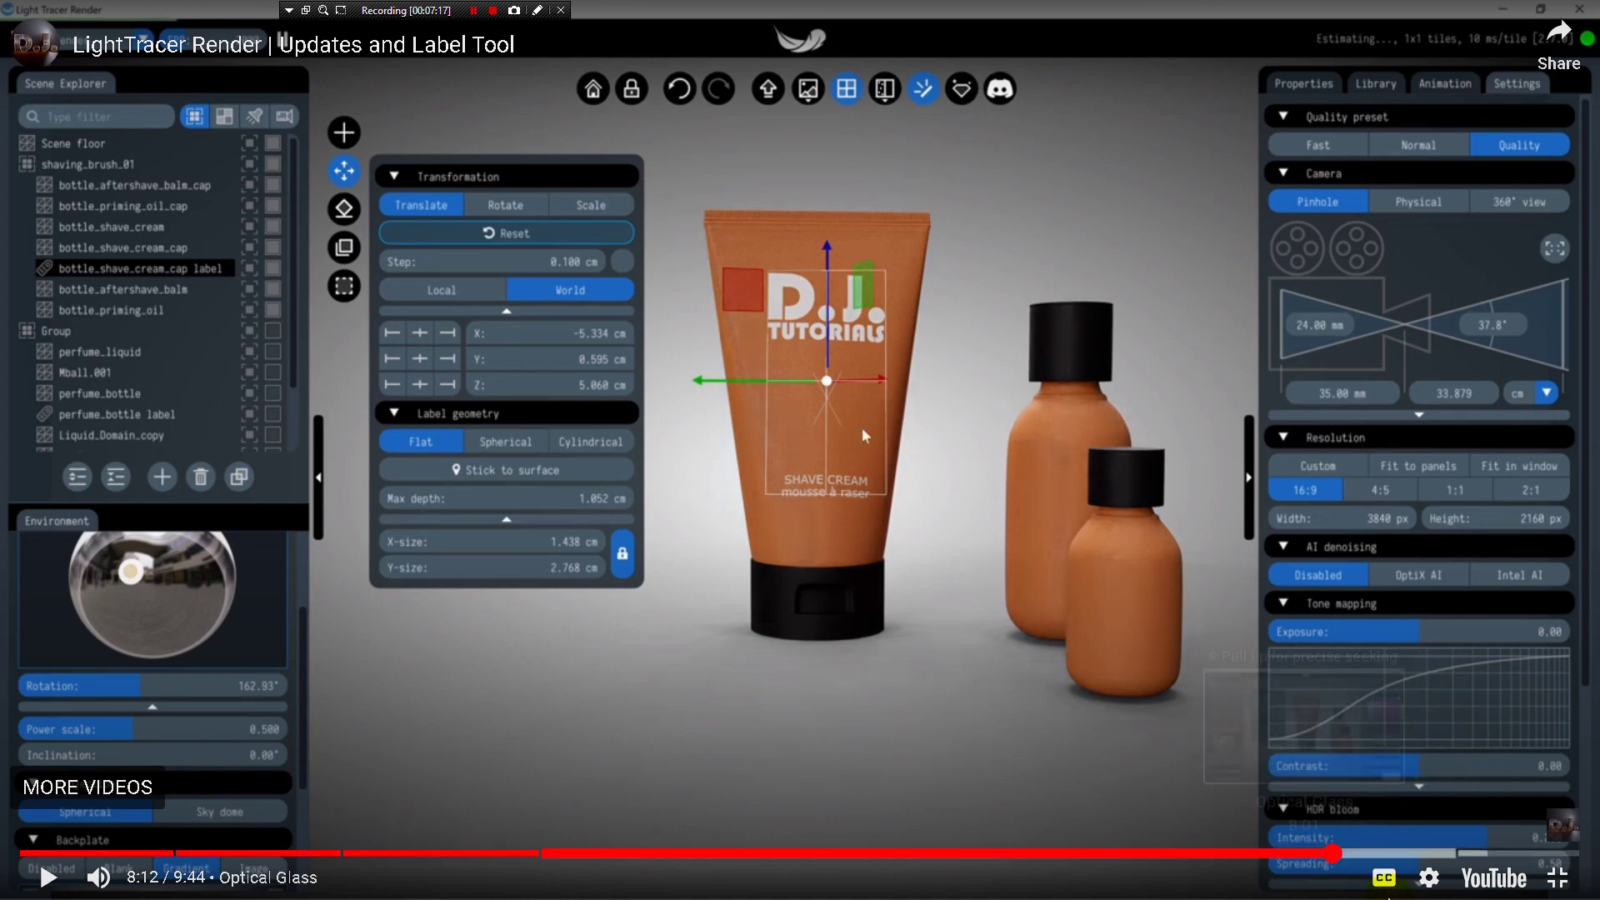
Leave the full-screen video to view Discord's feature-requests channel, and switch back to the lighttracer.org page in the browser
left_click(1557, 880)
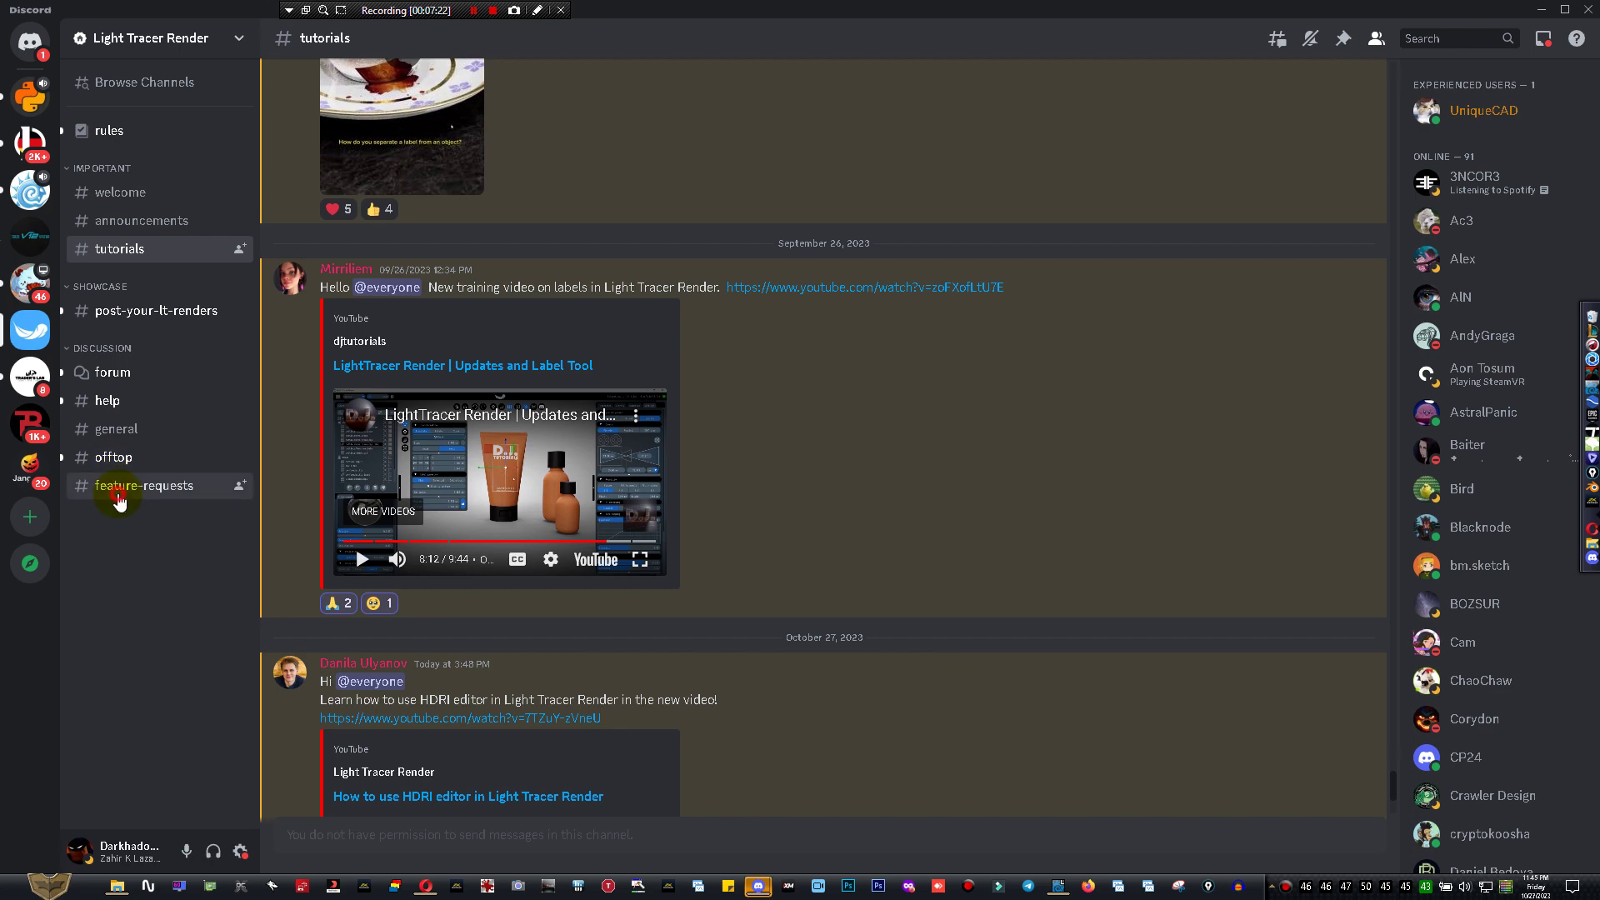
left_click(118, 490)
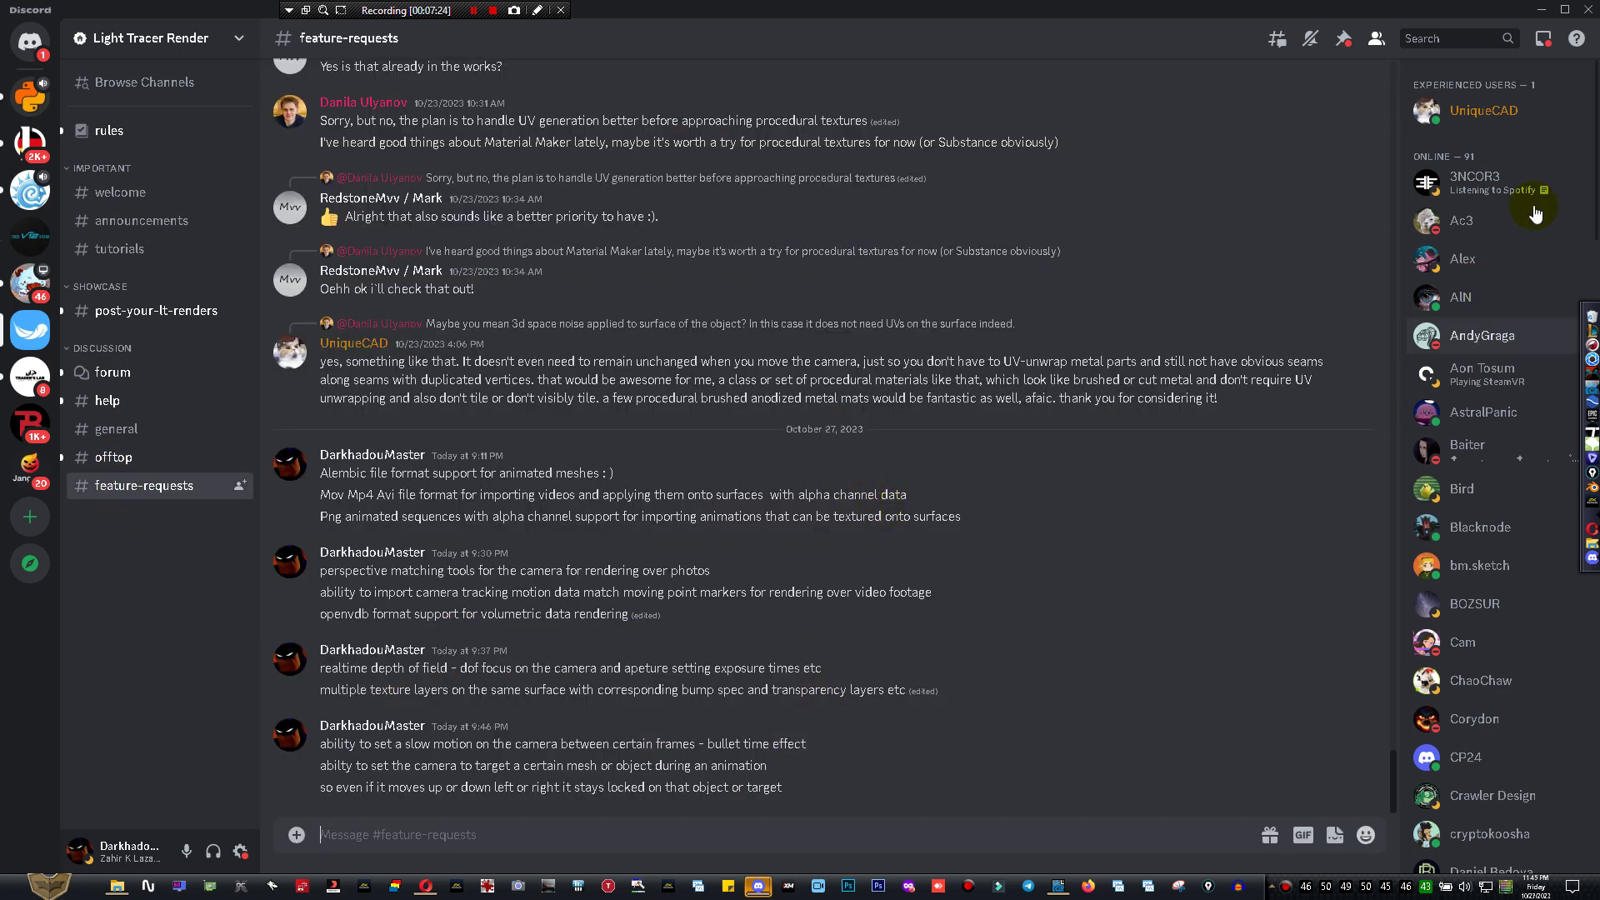
left_click(1537, 10)
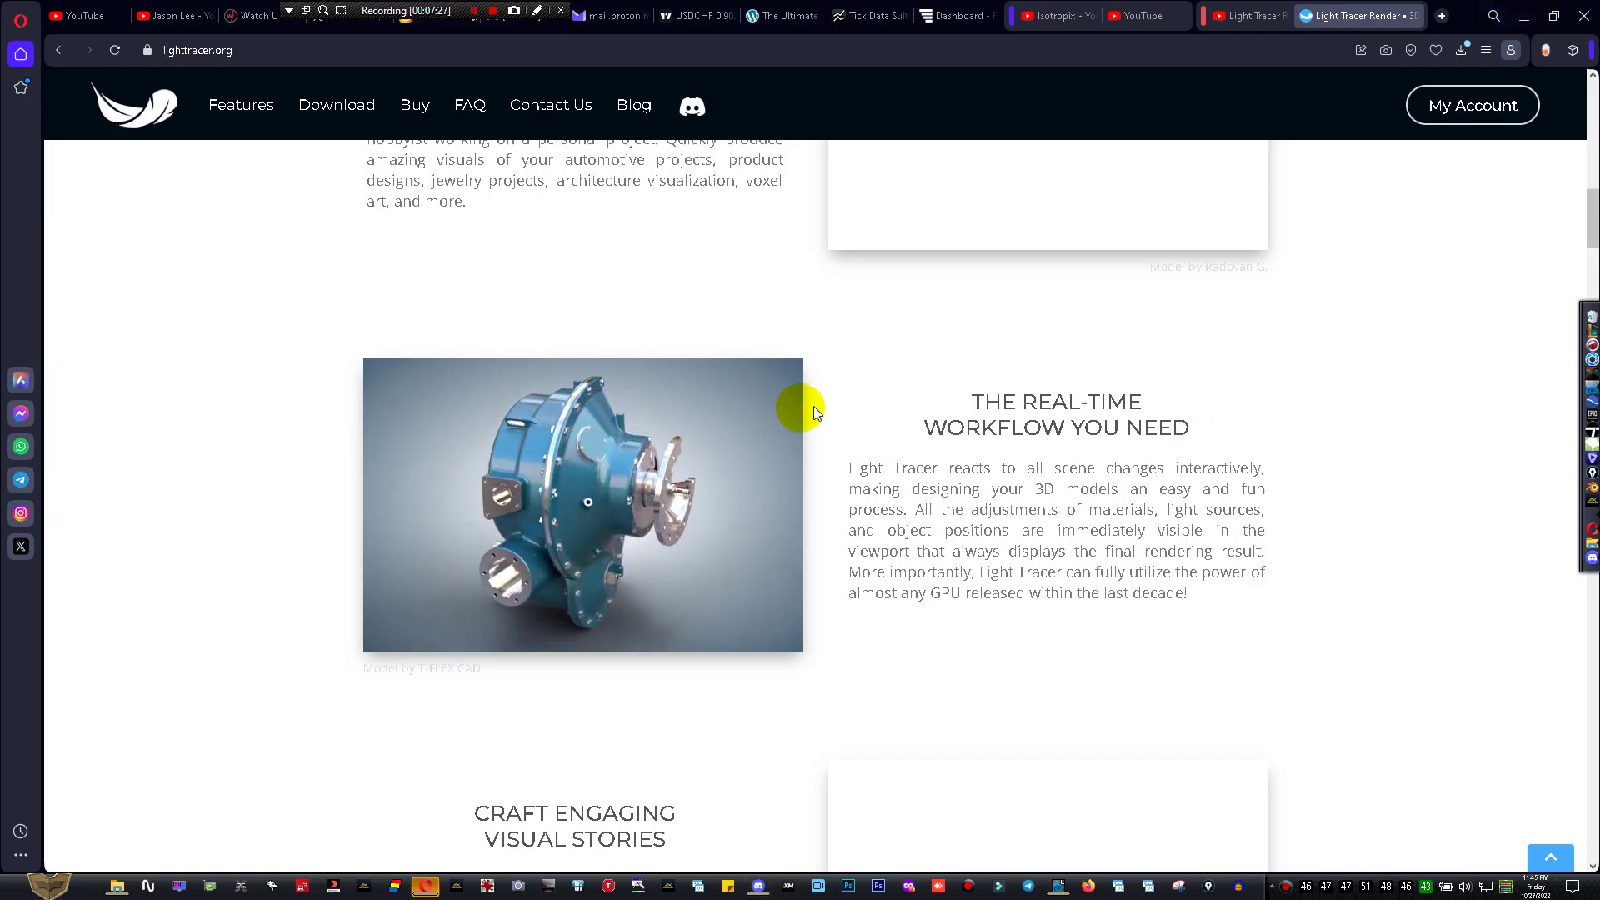
Review the website's reasons to choose Light Tracer Render, from the 3D rendering tool introduction to the web version's GPU recommendations
scroll(996, 403, "up", 7)
scroll(1257, 480, "down", 10)
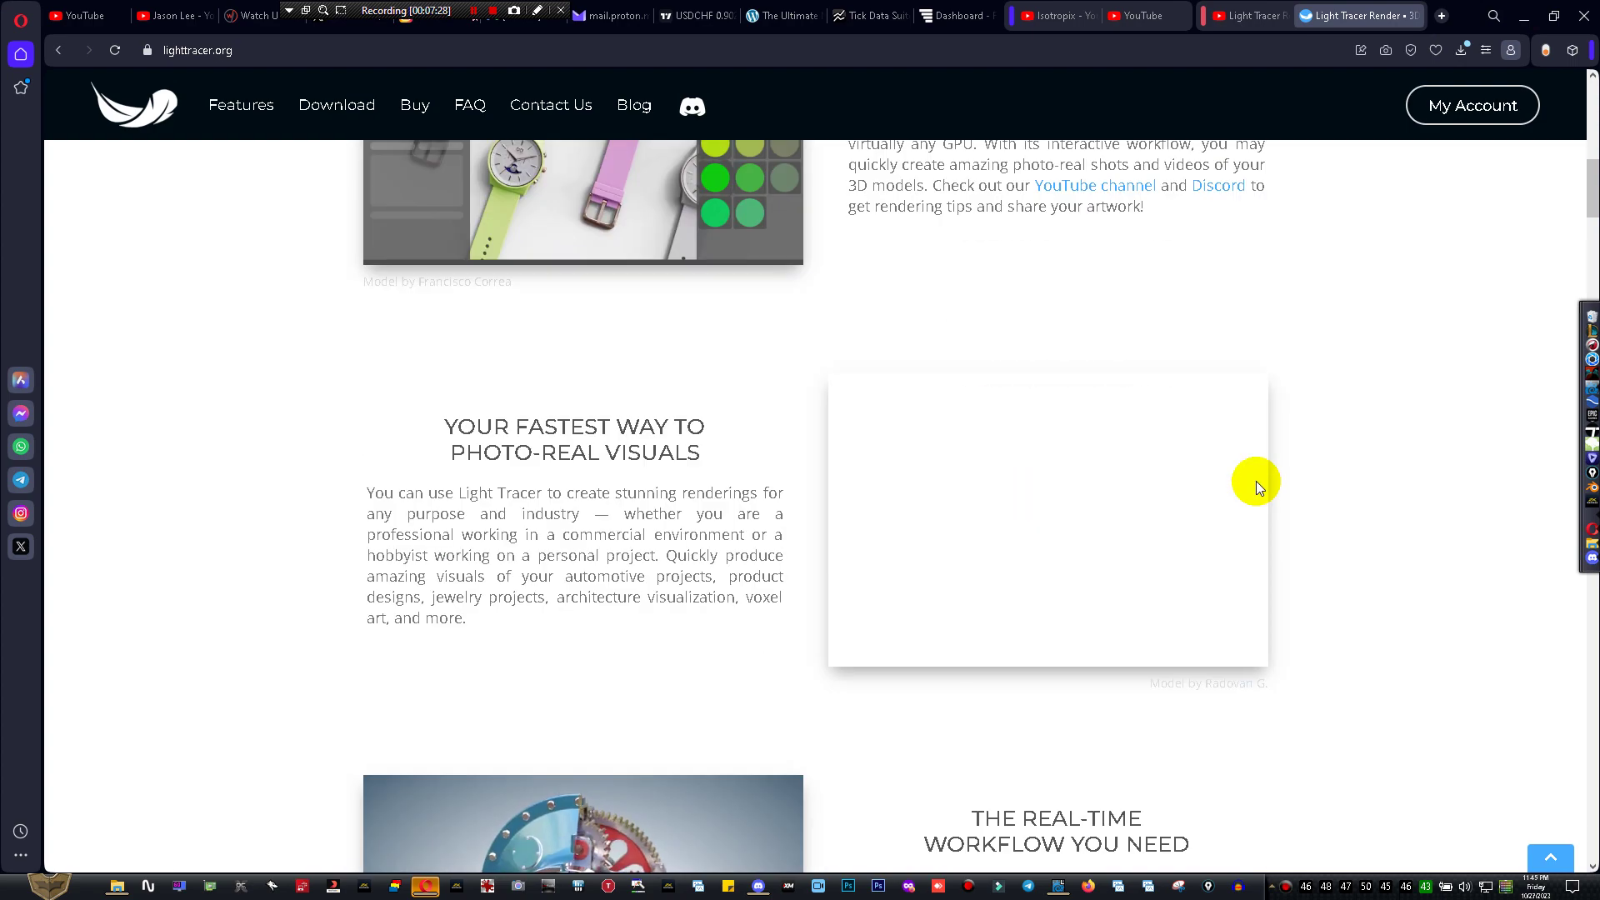
scroll(1398, 512, "up", 11)
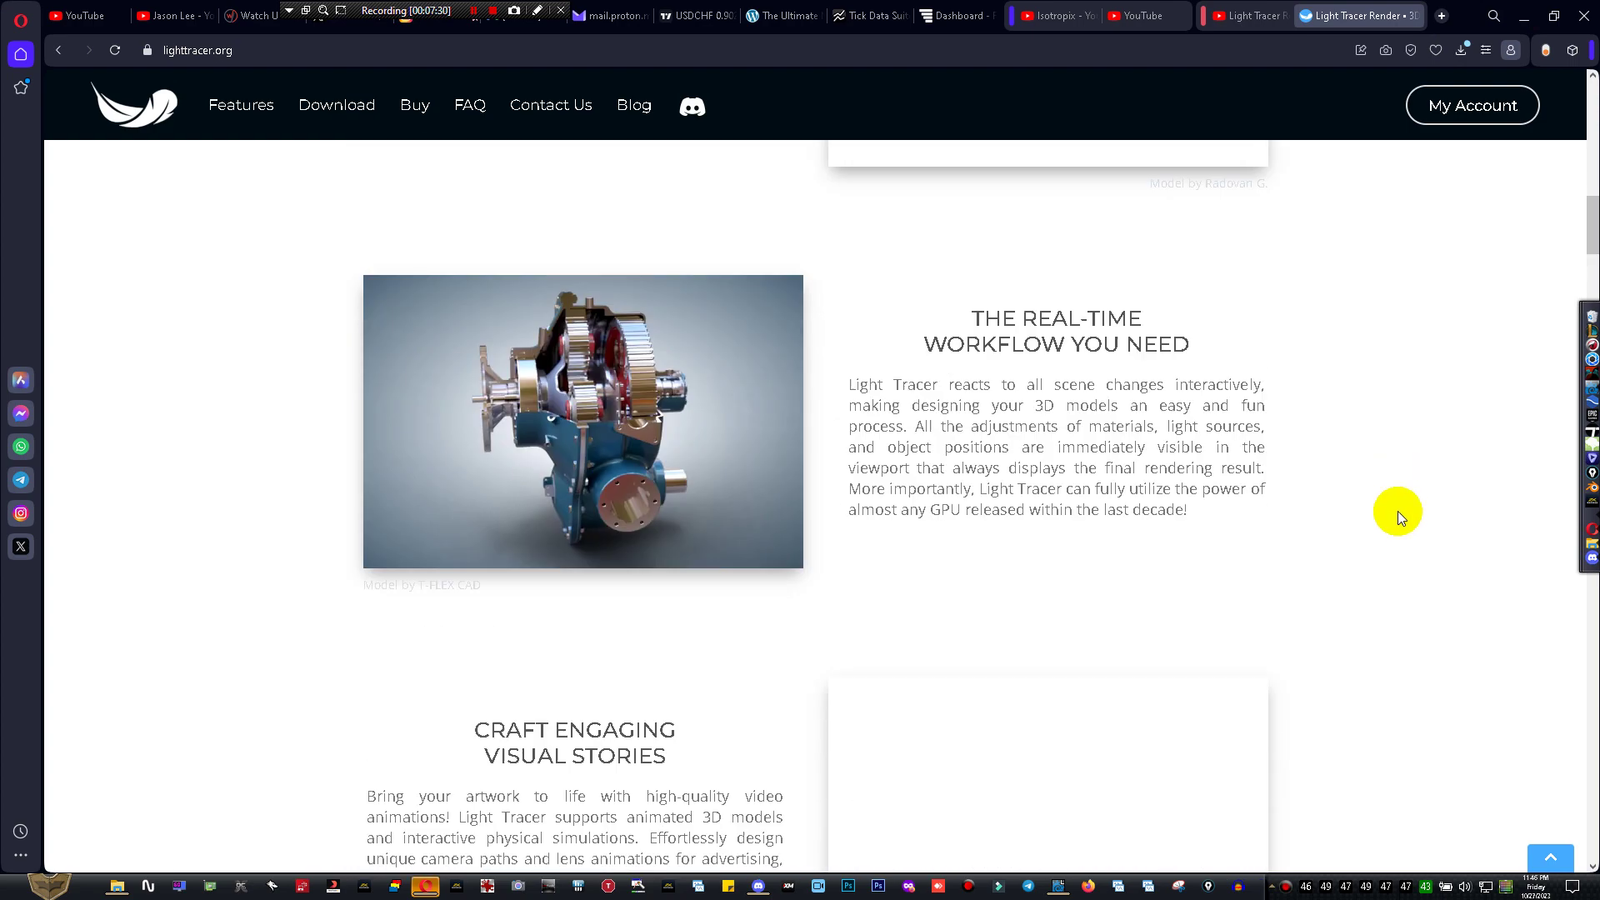
scroll(1397, 511, "up", 3)
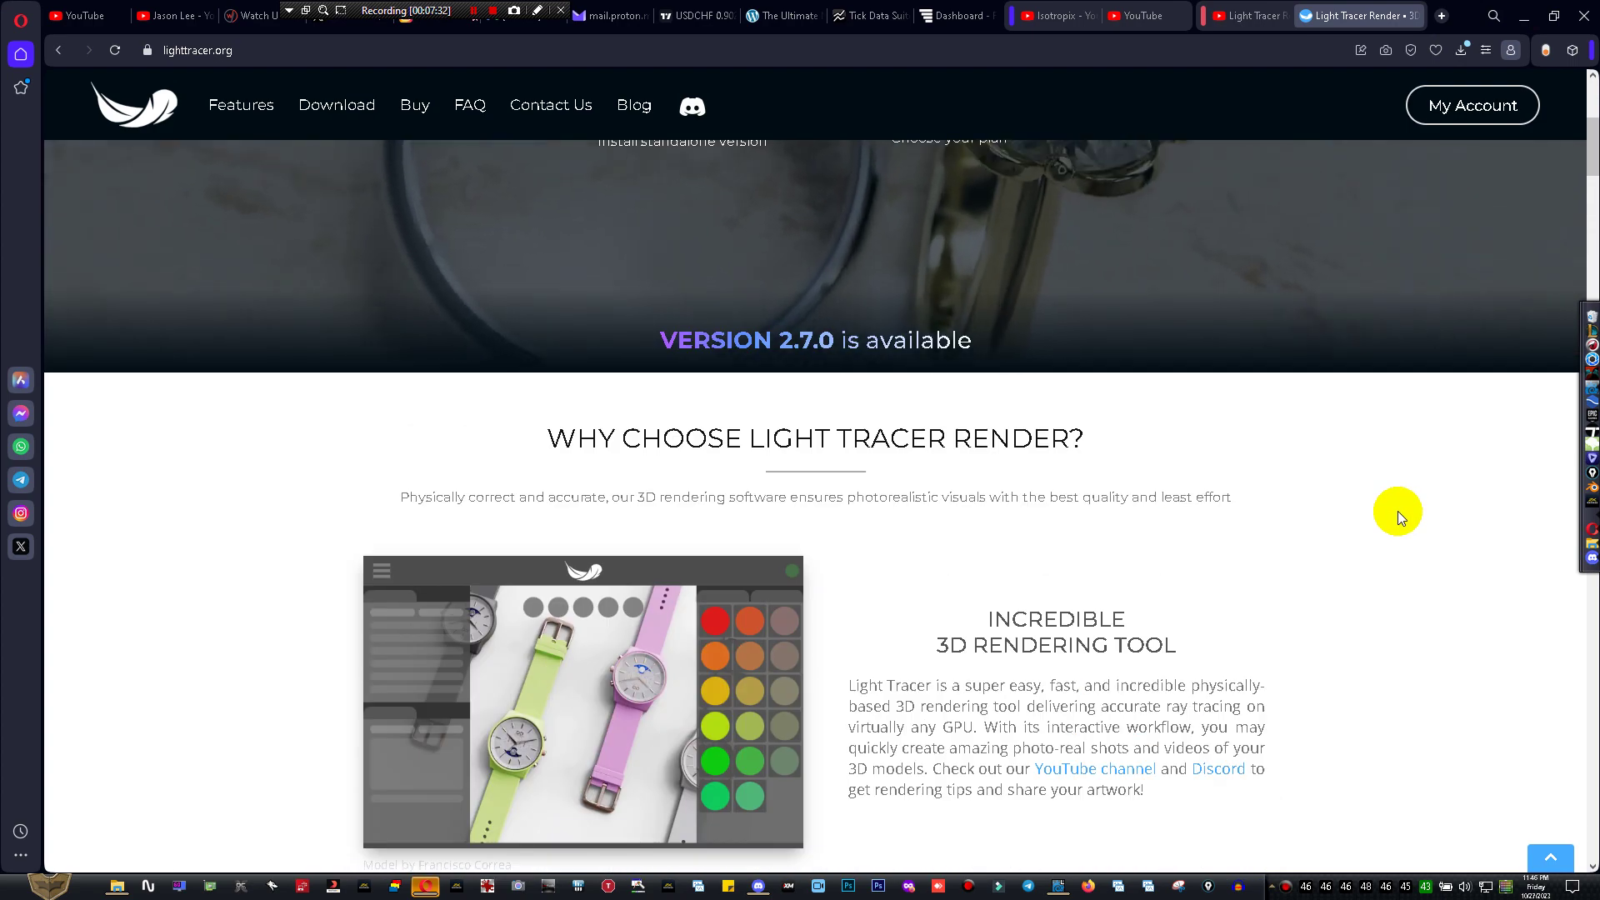
scroll(1397, 511, "down", 4)
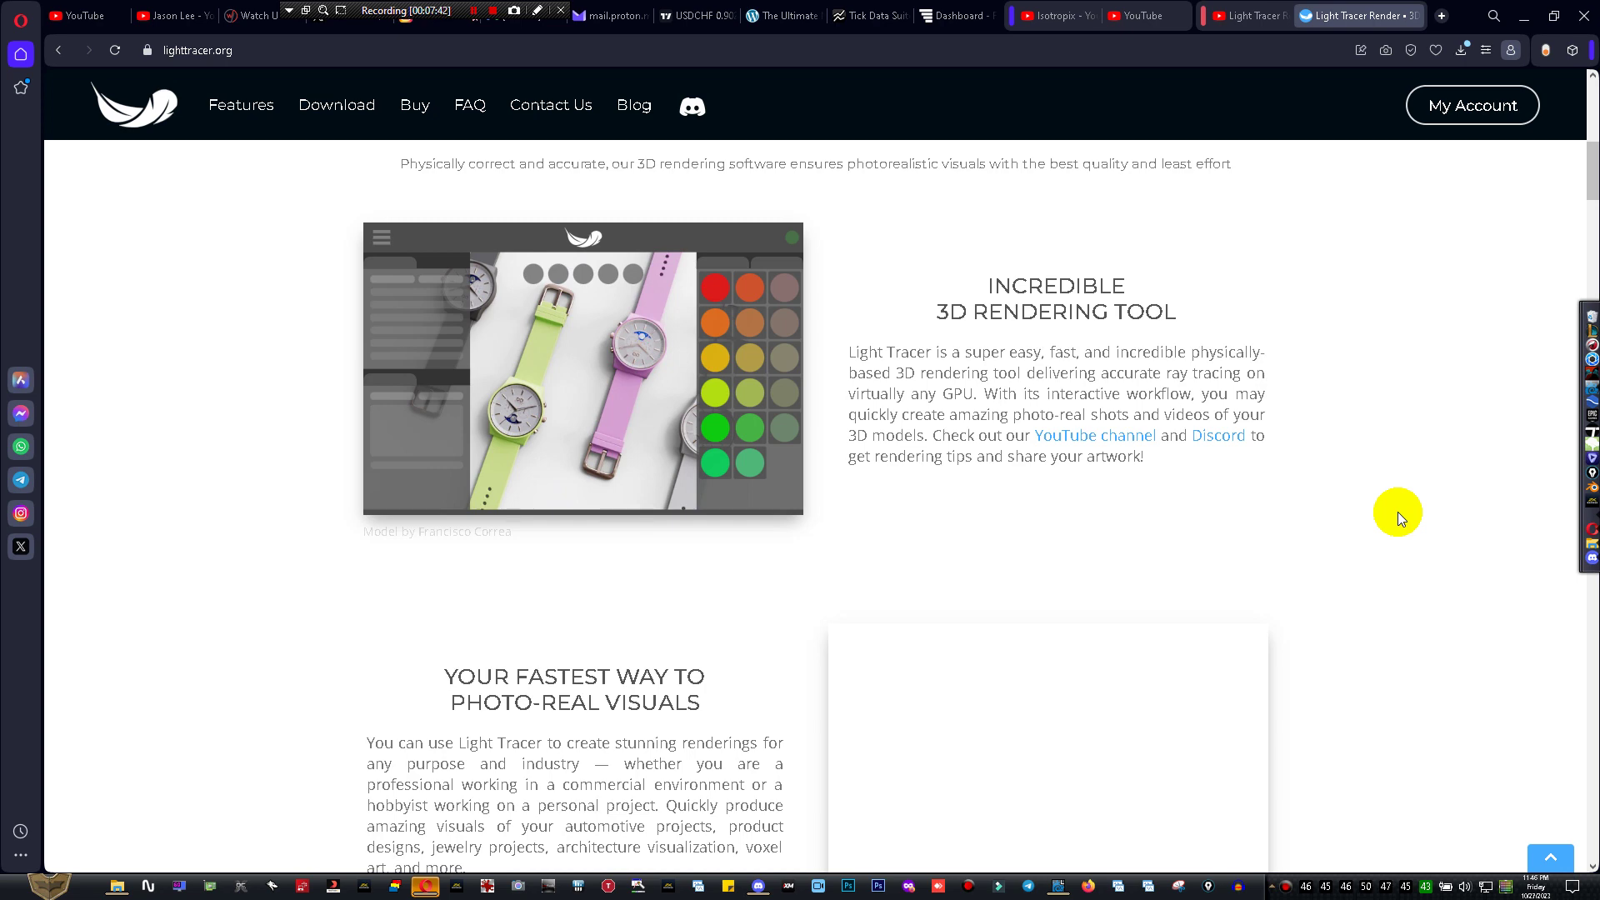
scroll(1397, 512, "down", 3)
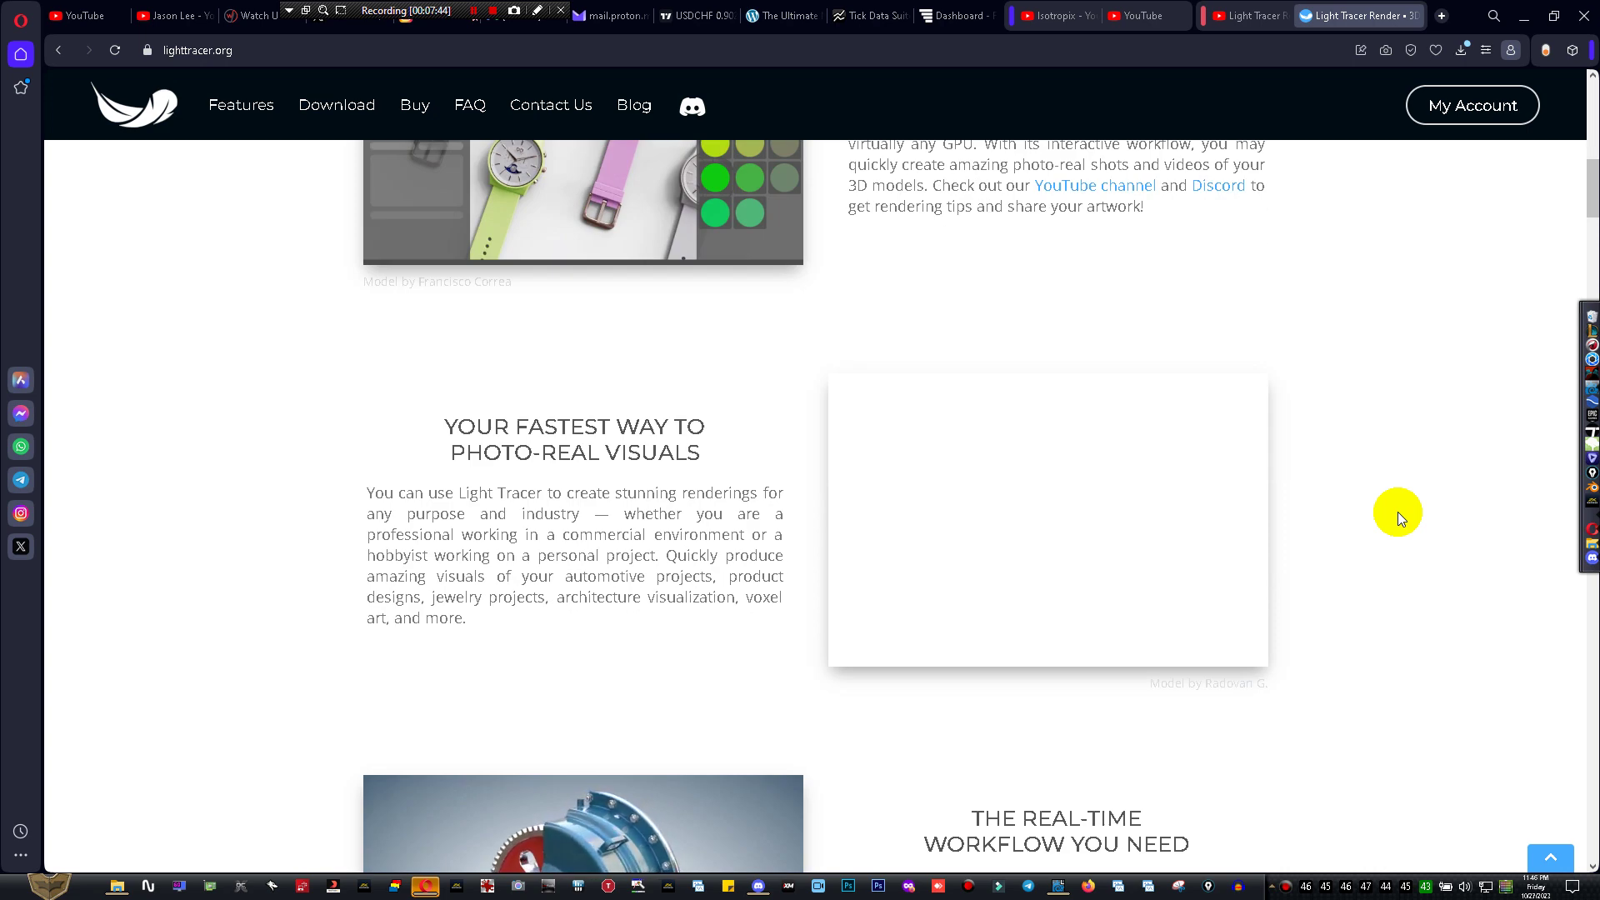
scroll(1308, 606, "down", 9)
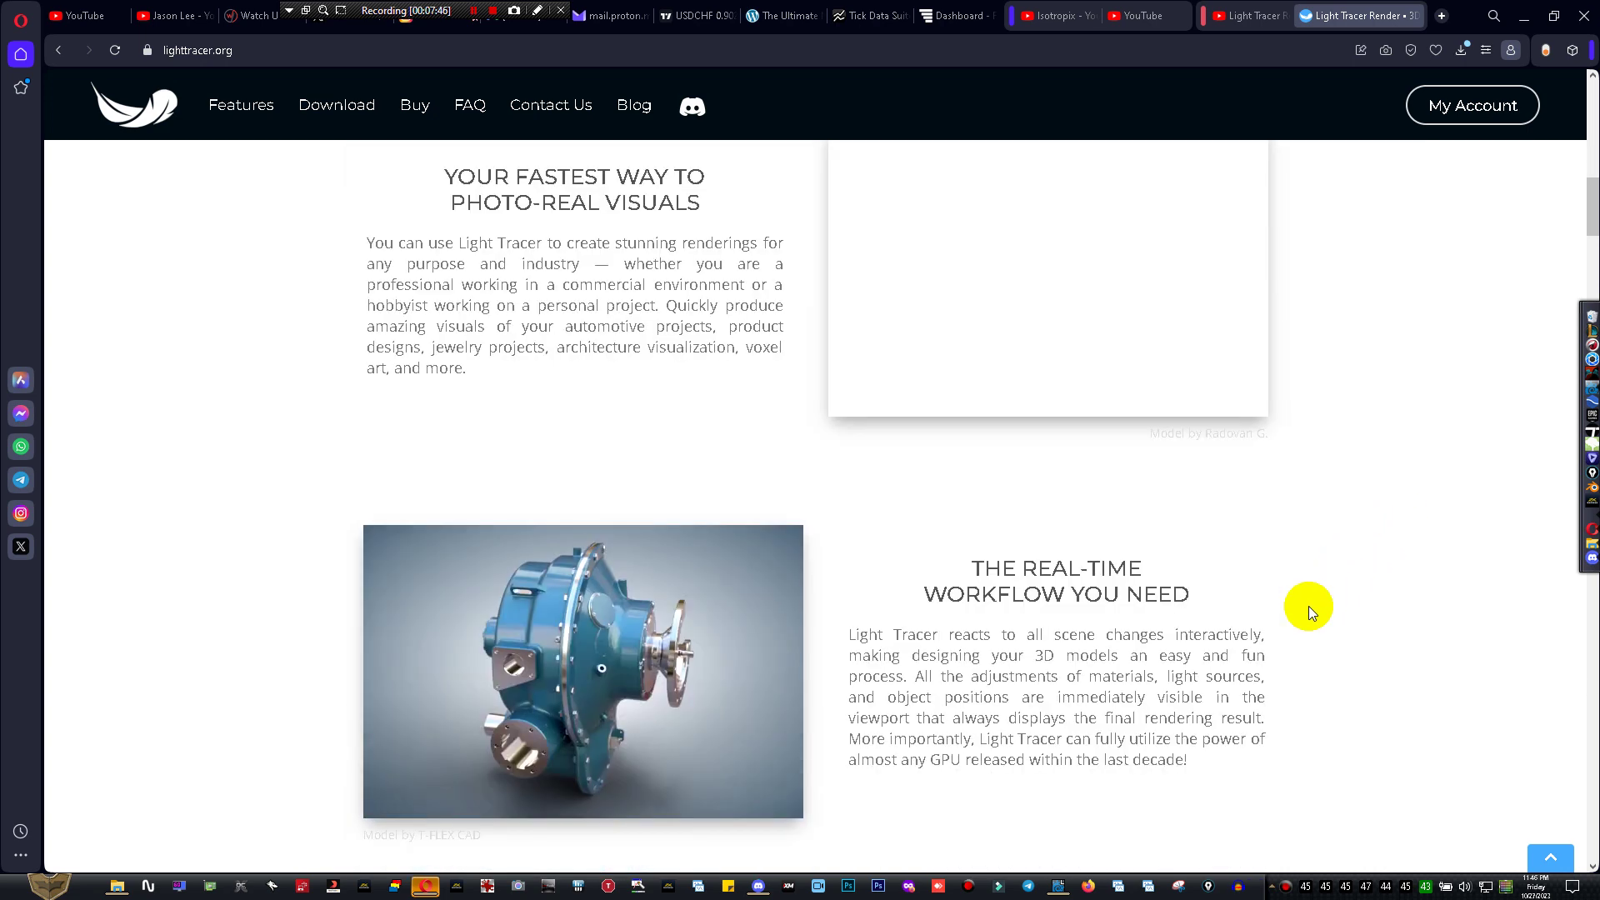
scroll(1308, 605, "down", 6)
scroll(1332, 595, "down", 5)
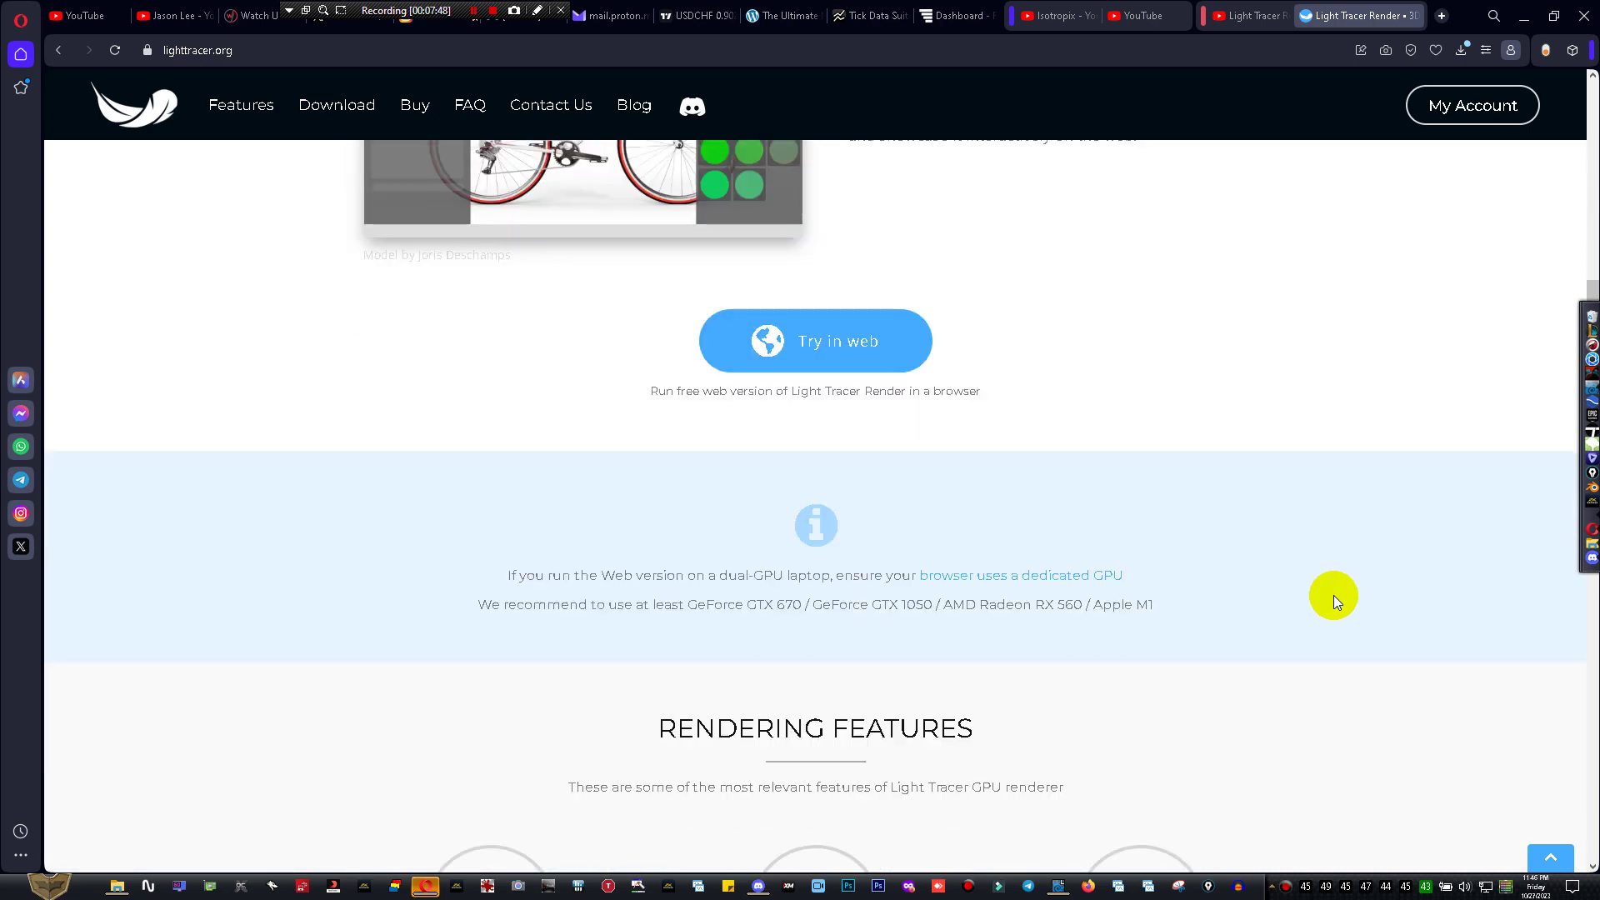
Examine the Rendering Features section, from the physically-based GPU engine to real-time AI denoising
scroll(1333, 595, "down", 8)
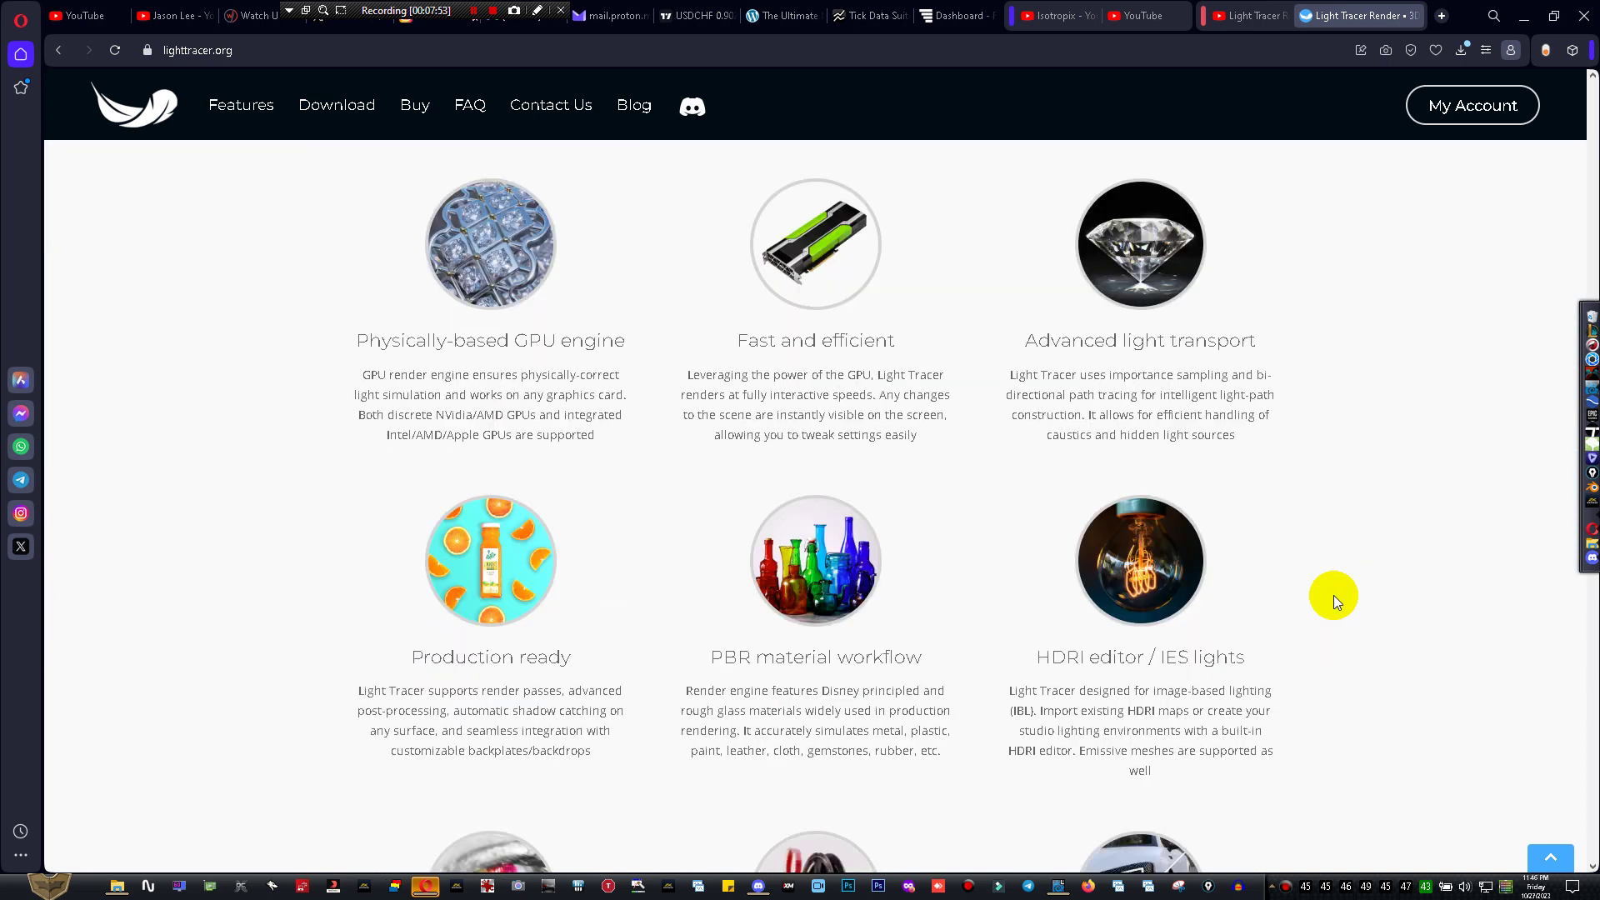
scroll(1333, 594, "down", 2)
scroll(1333, 595, "down", 1)
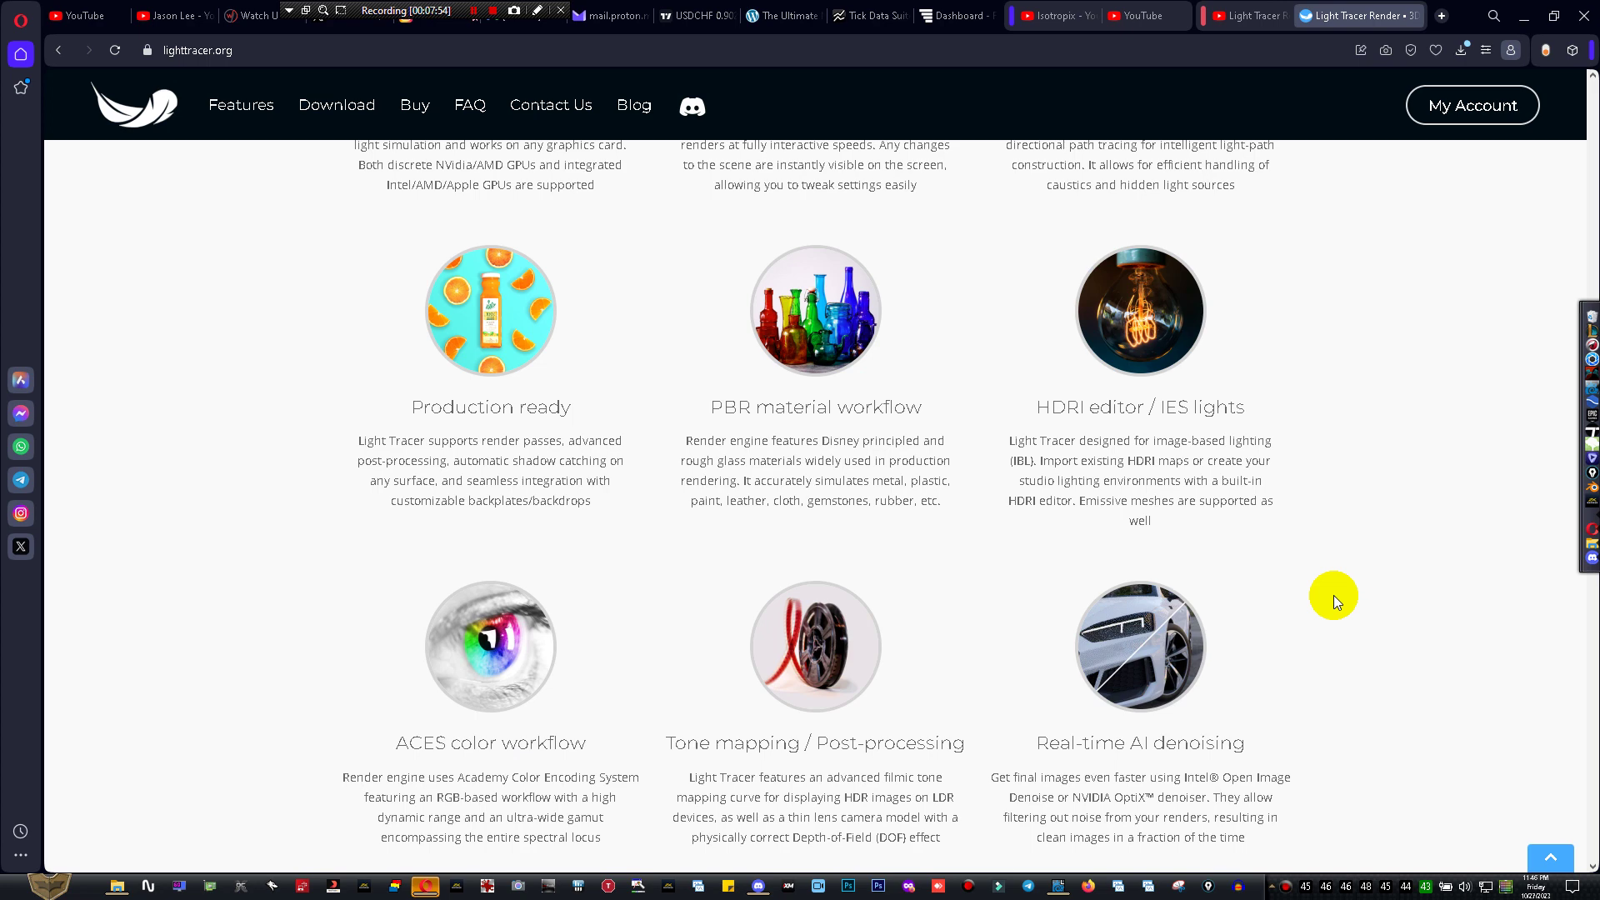
scroll(1333, 595, "up", 2)
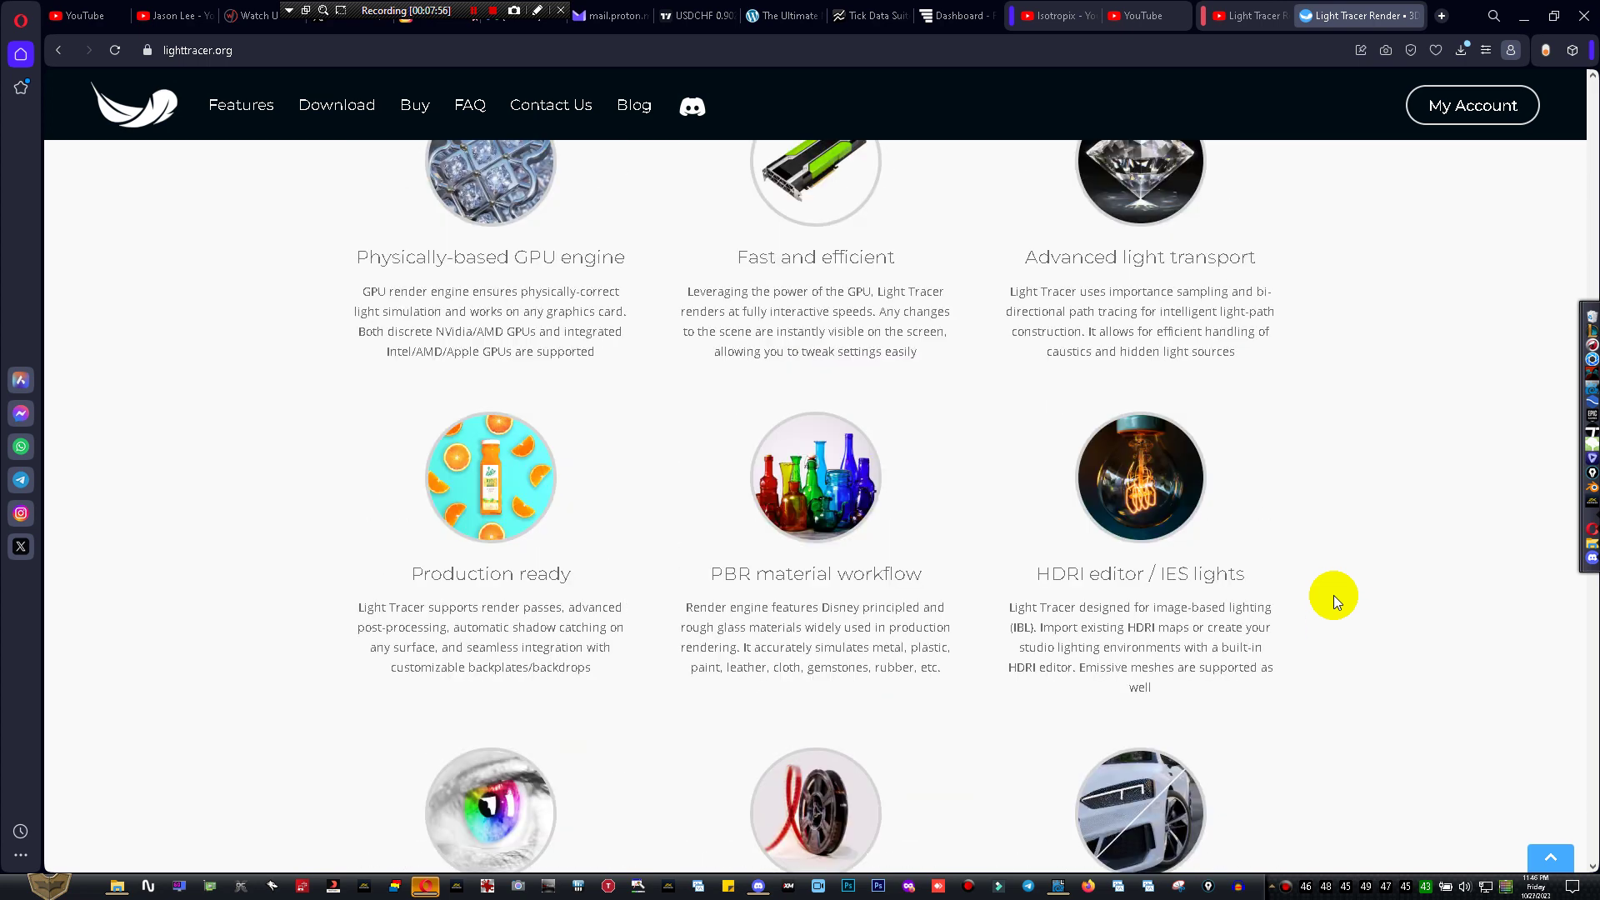
Return to the section on the world's first renderer for web and read about running Light Tracer in a browser
scroll(1333, 595, "up", 4)
scroll(1333, 595, "up", 5)
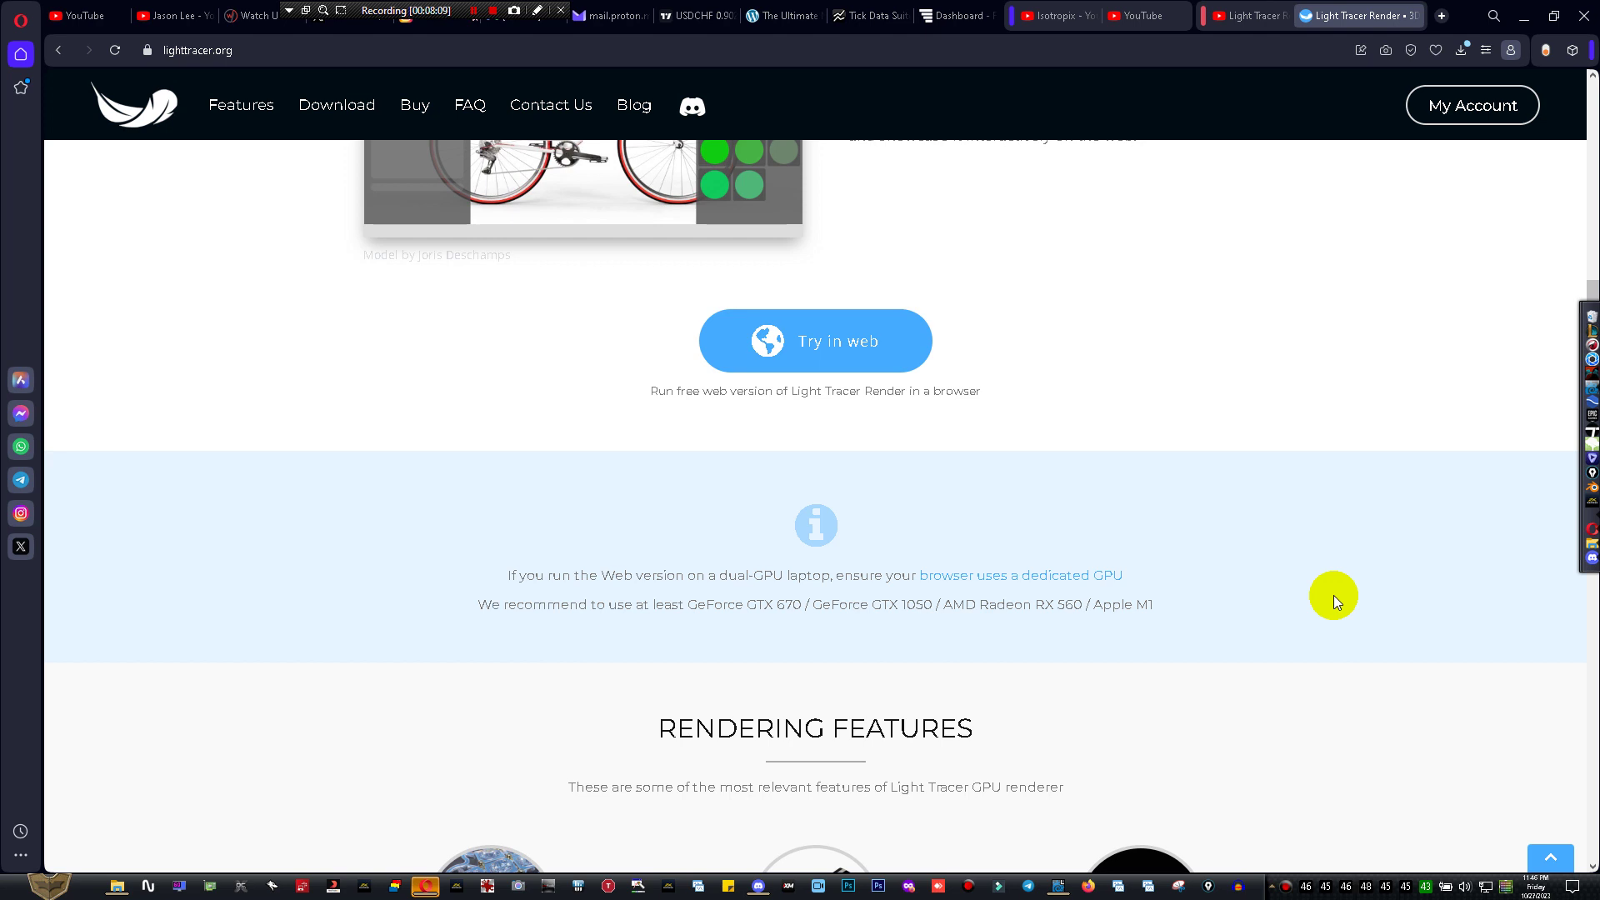
scroll(1333, 595, "up", 5)
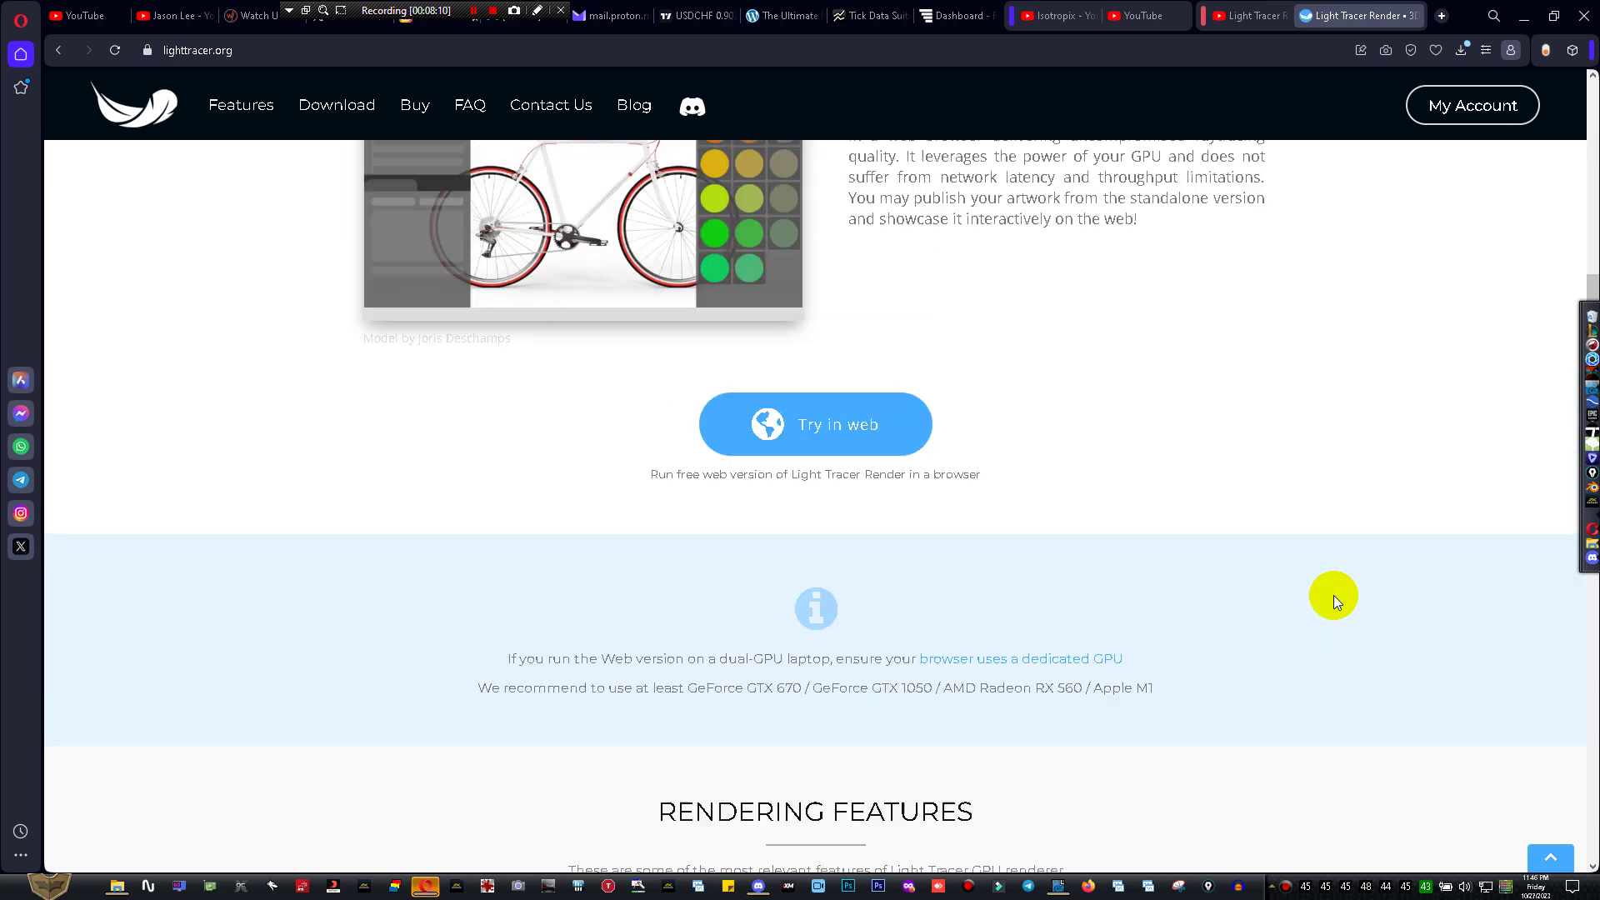
scroll(1333, 595, "down", 3)
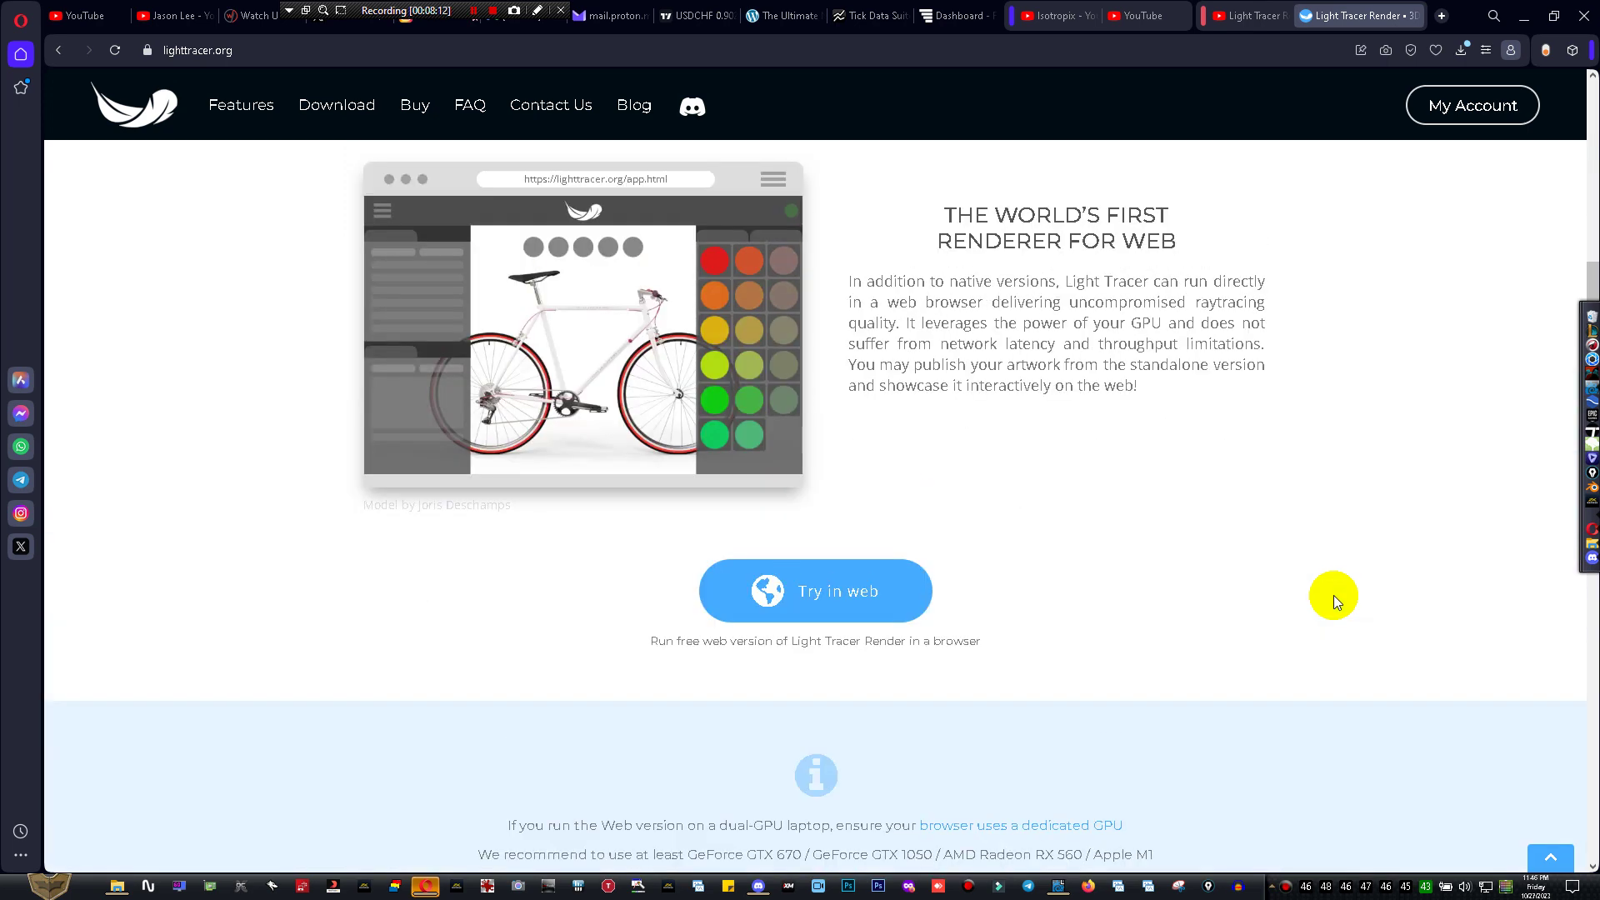
scroll(1333, 595, "up", 1)
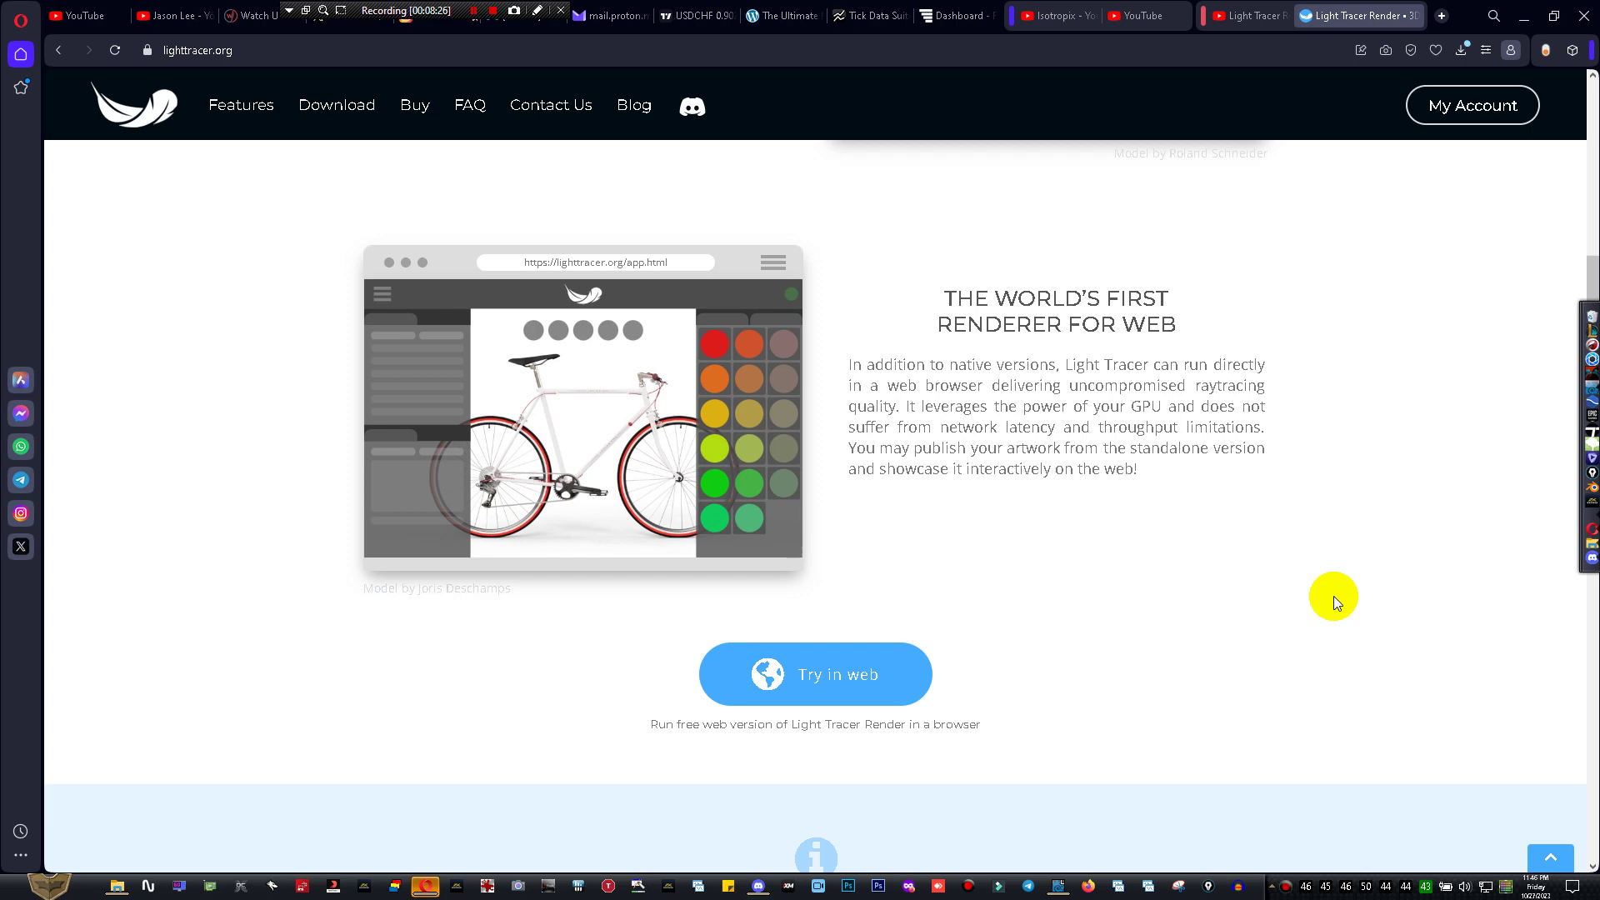
scroll(1333, 596, "down", 1)
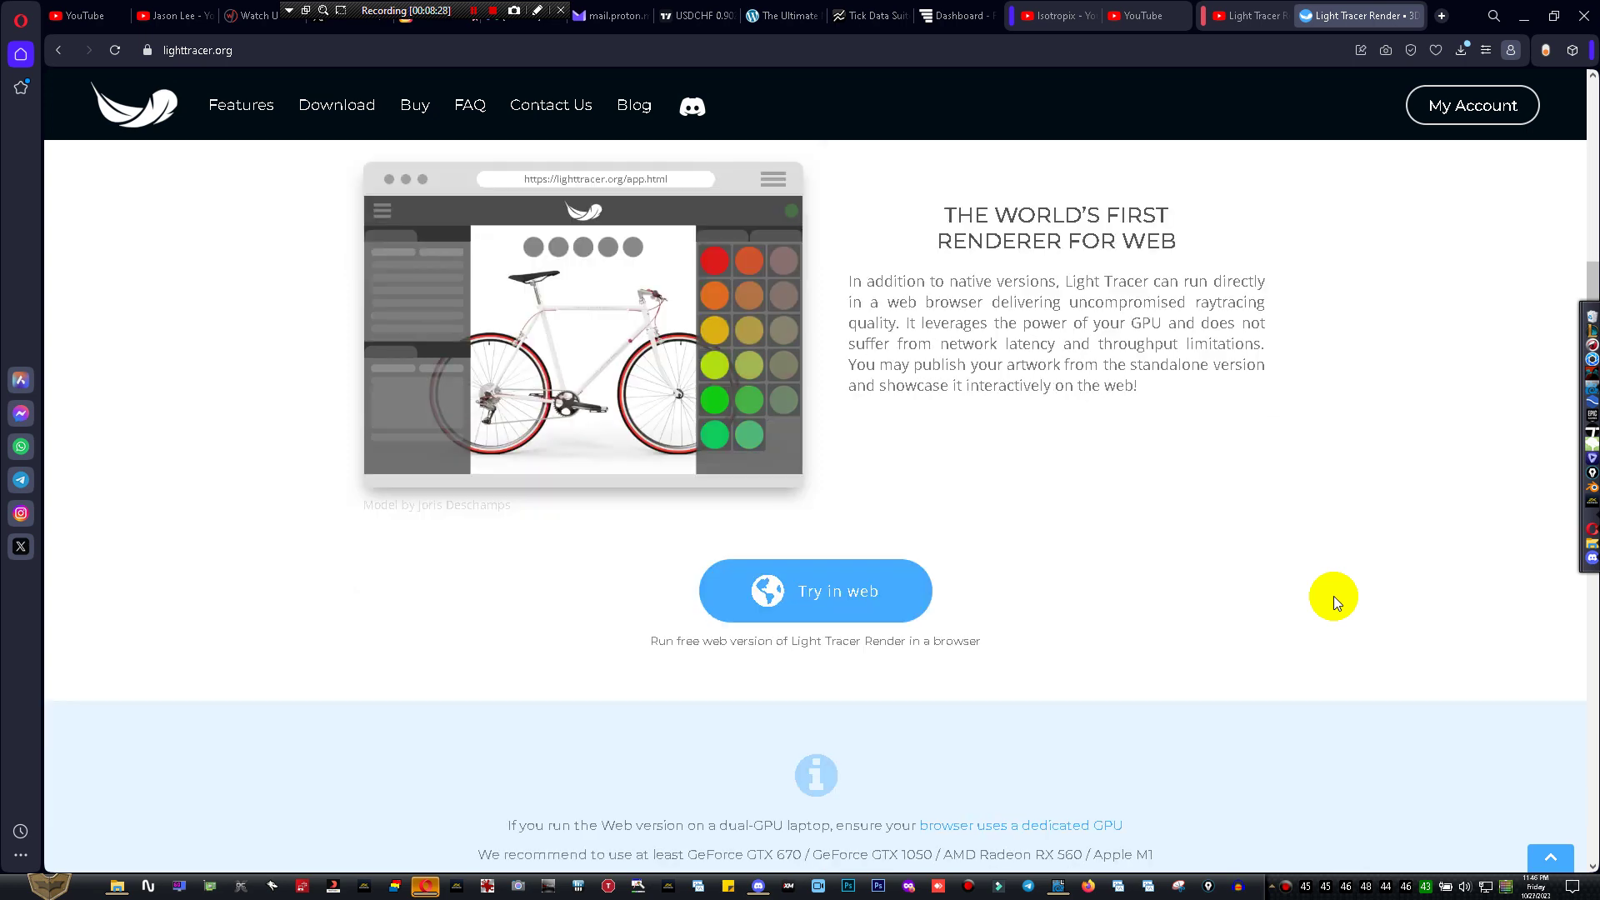
scroll(1333, 597, "up", 1)
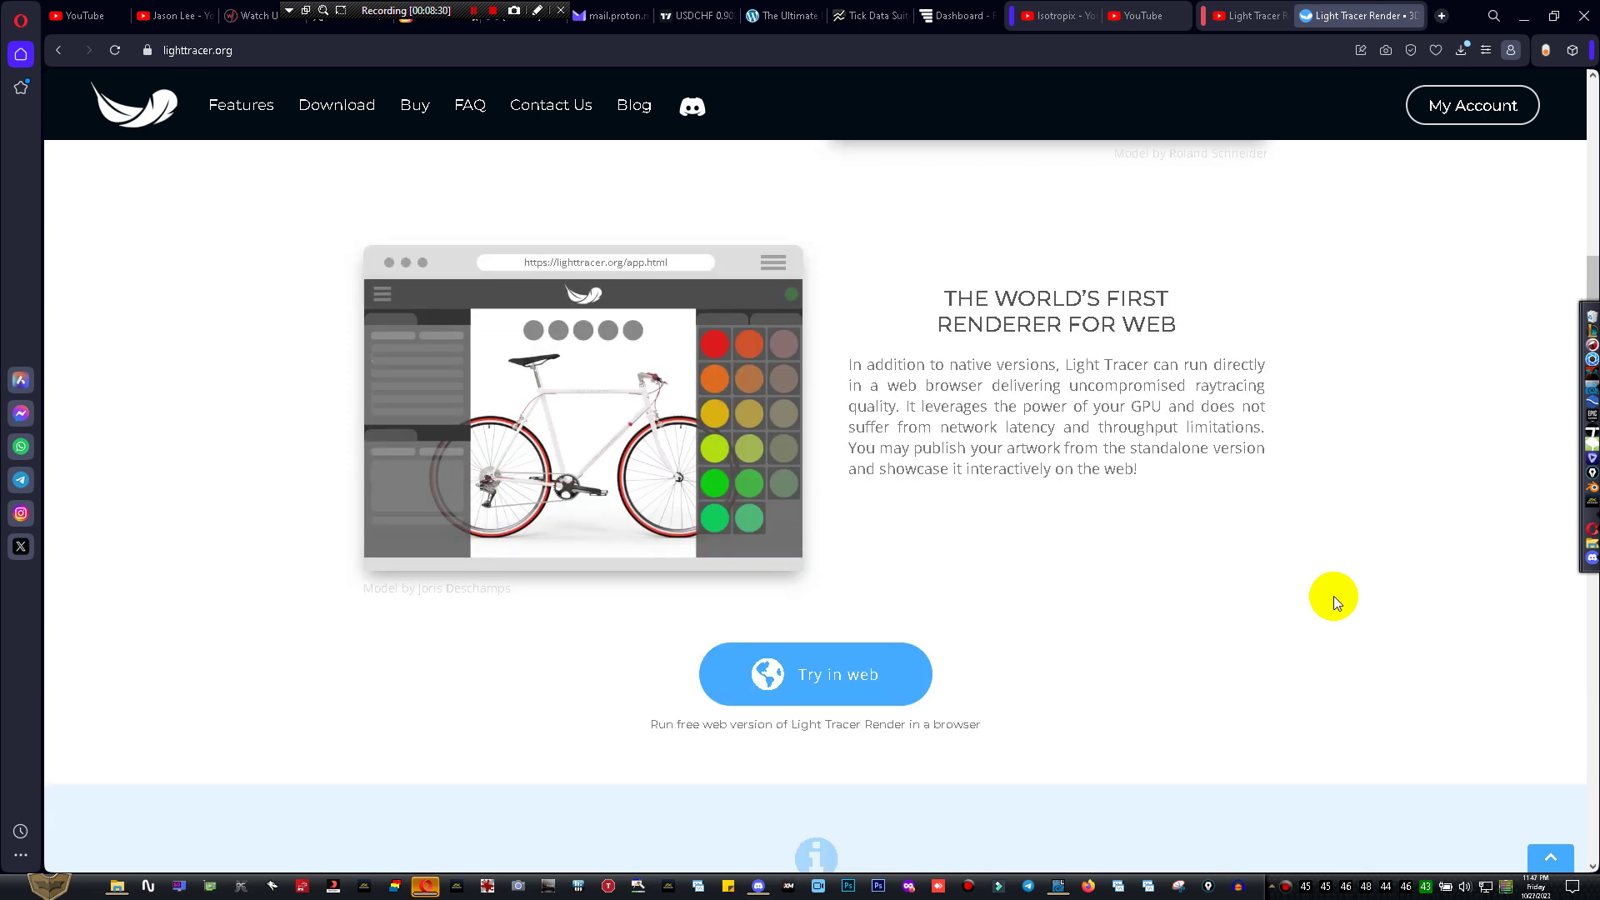
Look past the Windows and macOS download options to the sample renders in the Visualization Showcase
scroll(1333, 597, "down", 12)
scroll(1333, 596, "down", 16)
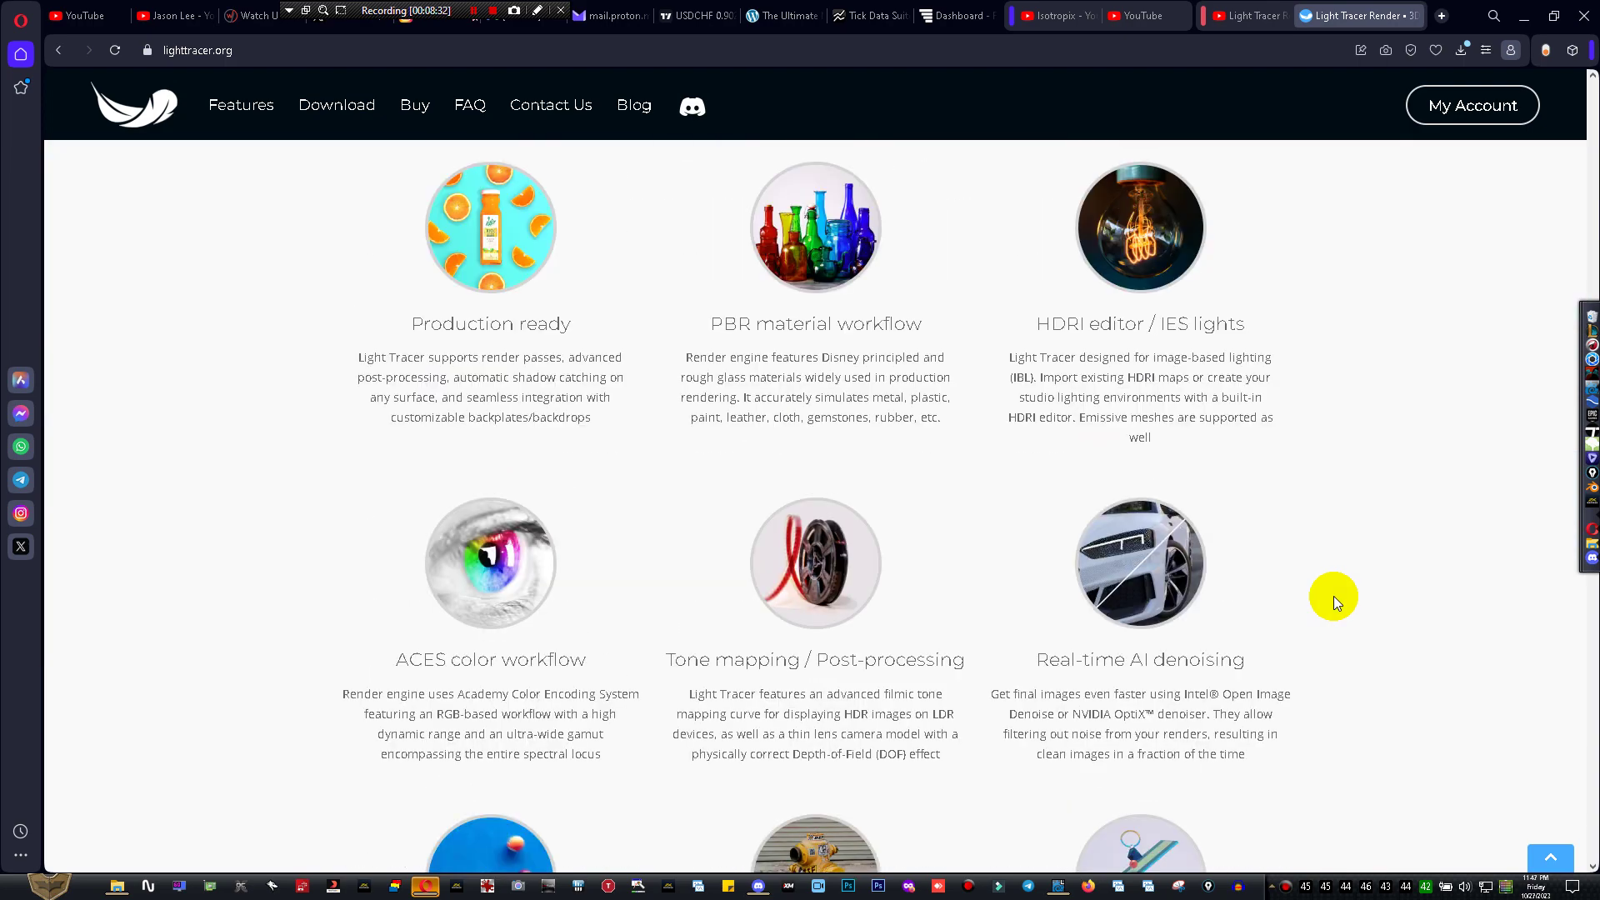
scroll(1334, 601, "down", 5)
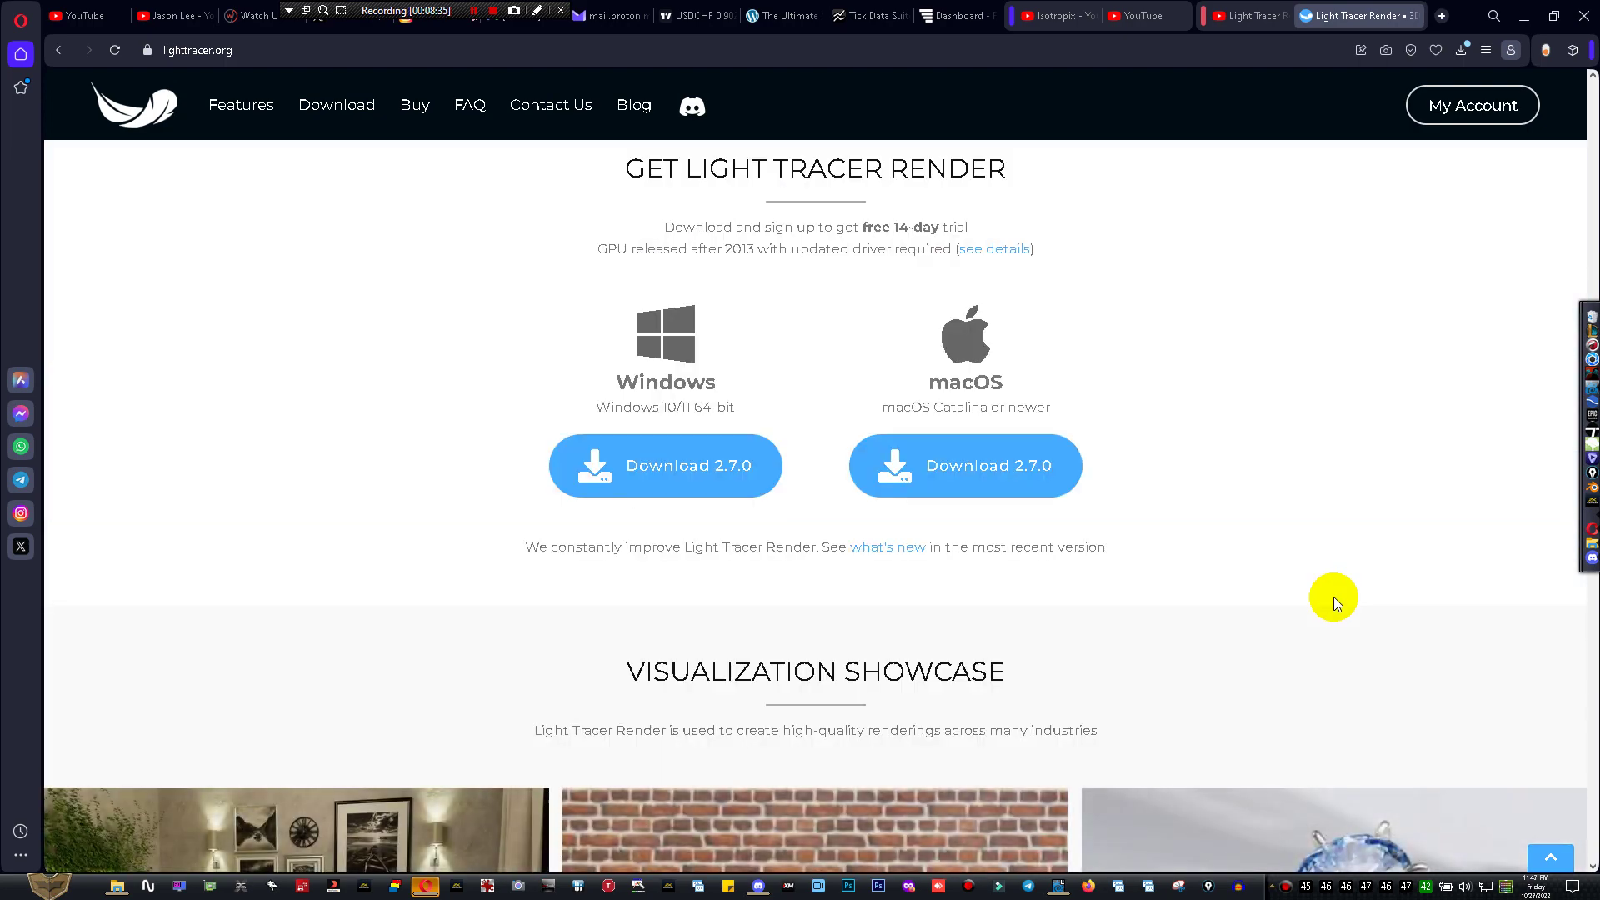
scroll(1334, 602, "down", 11)
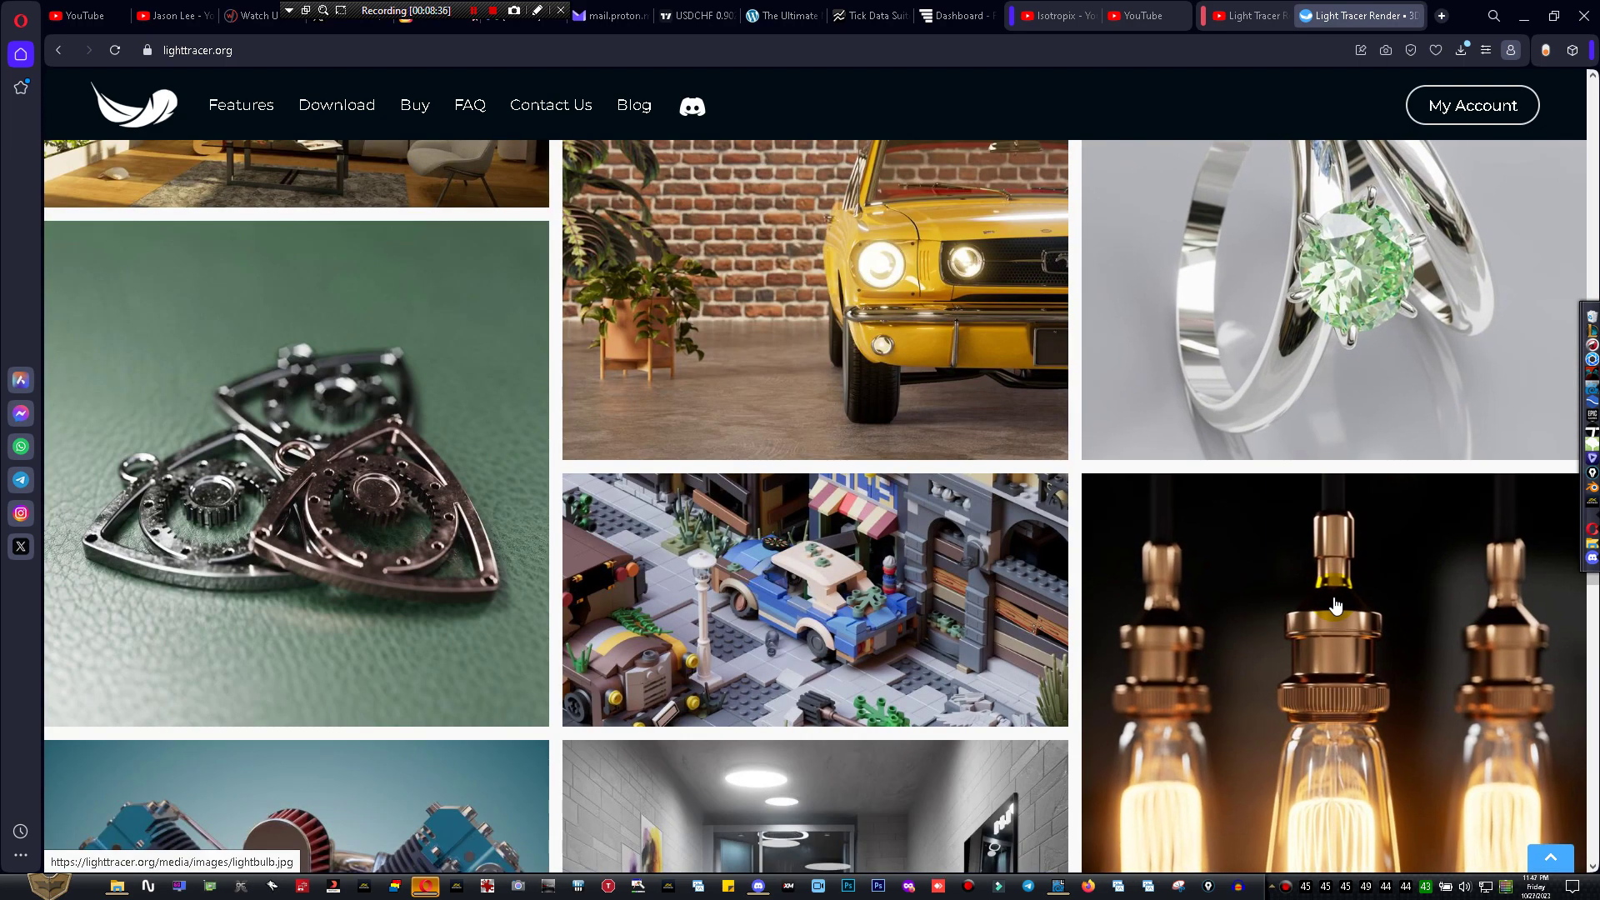
Browse the showcase renders from the diamond rings and yellow car down to the guitar, whisky glass and star earrings
scroll(1334, 604, "up", 2)
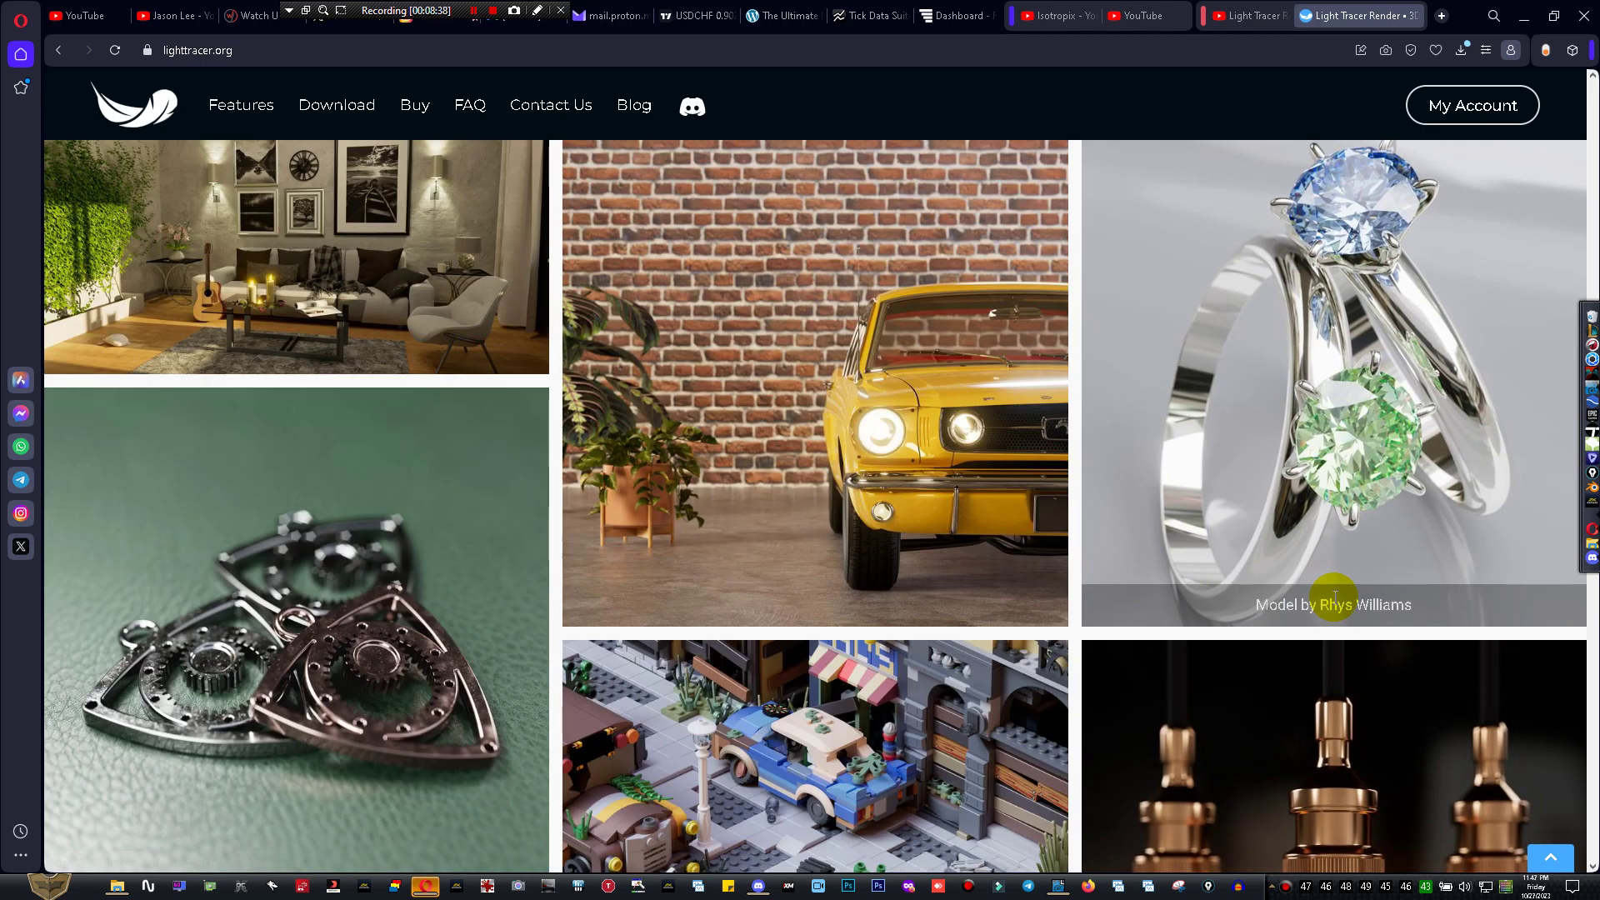
scroll(1335, 597, "down", 8)
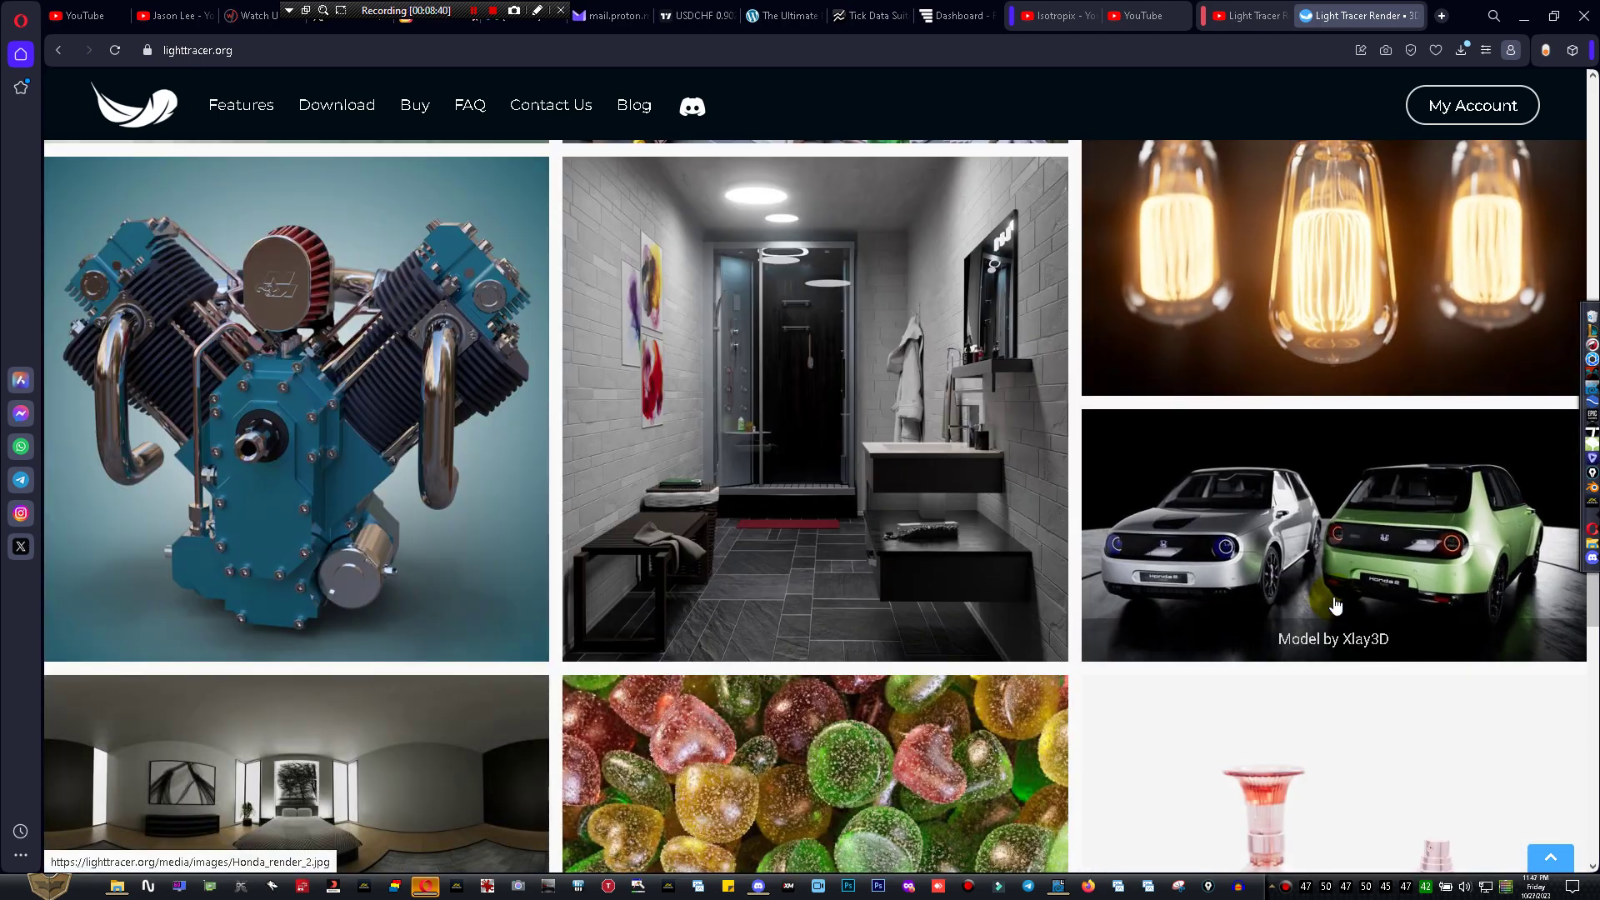
scroll(1335, 606, "down", 12)
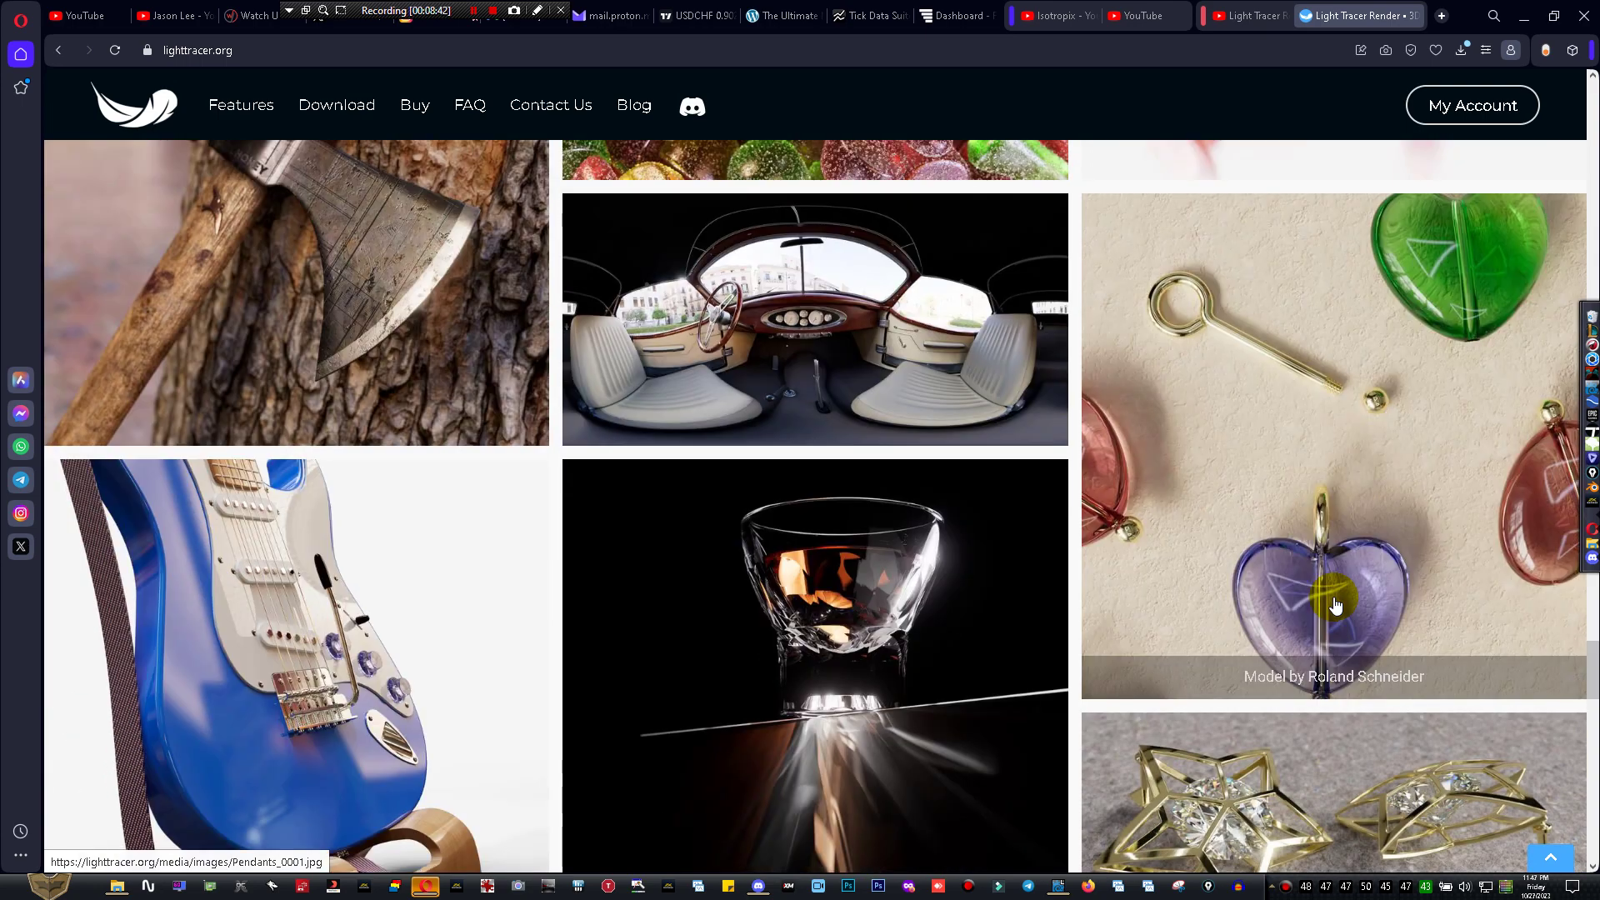
scroll(1334, 600, "down", 7)
scroll(1333, 596, "up", 6)
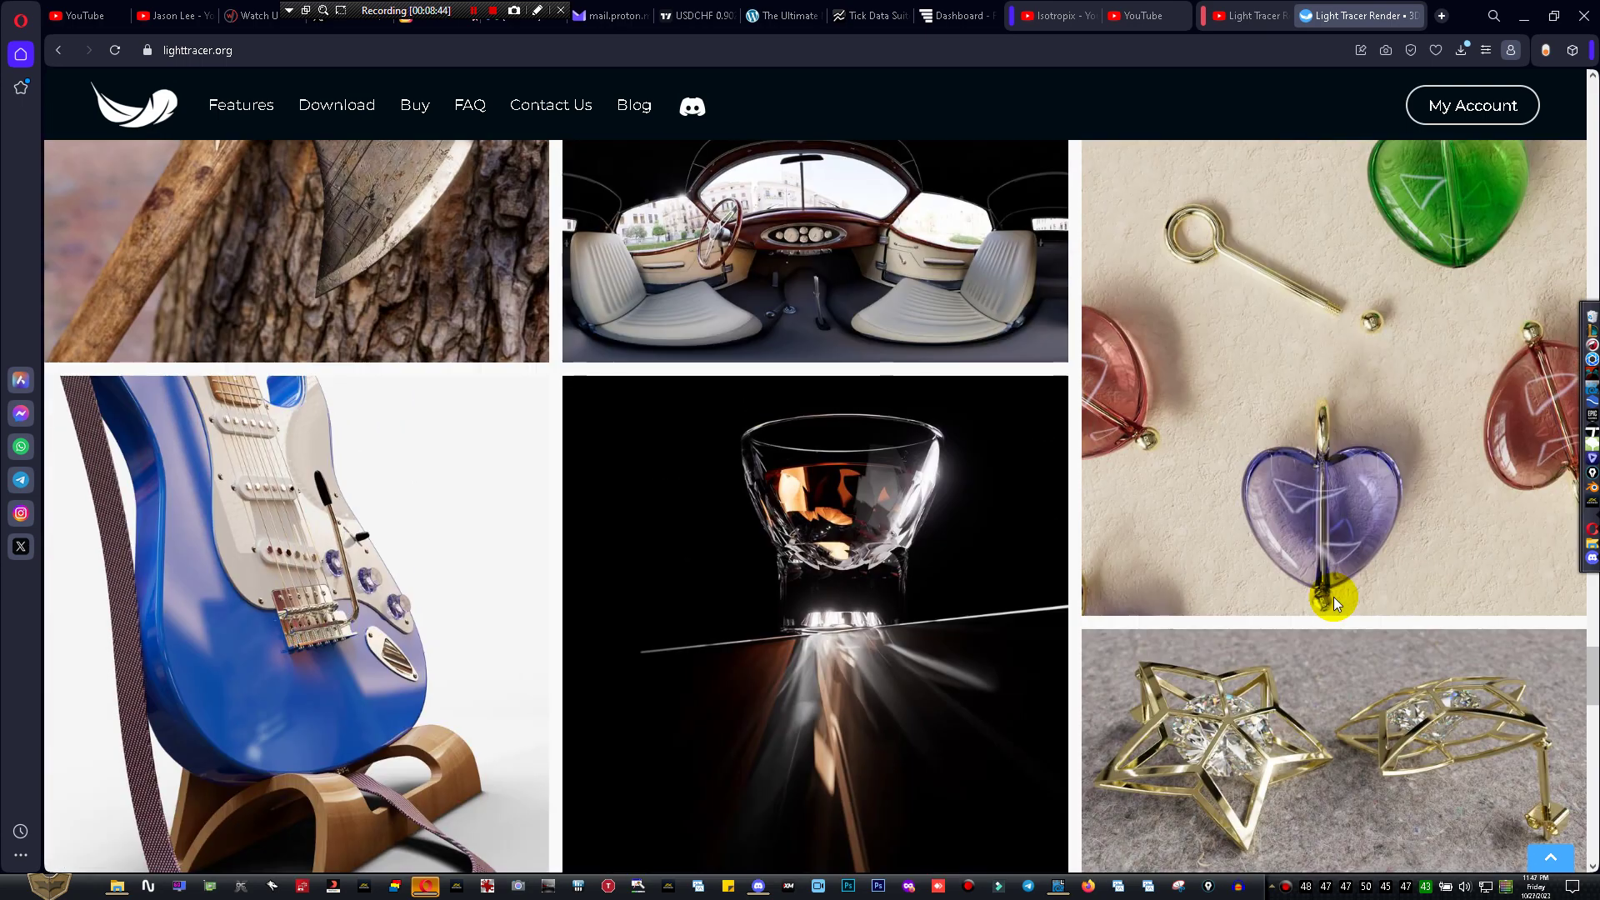
Return up through the perfume bottle and candy renders to the light bulbs, brick street scene and yellow car
scroll(1333, 597, "up", 9)
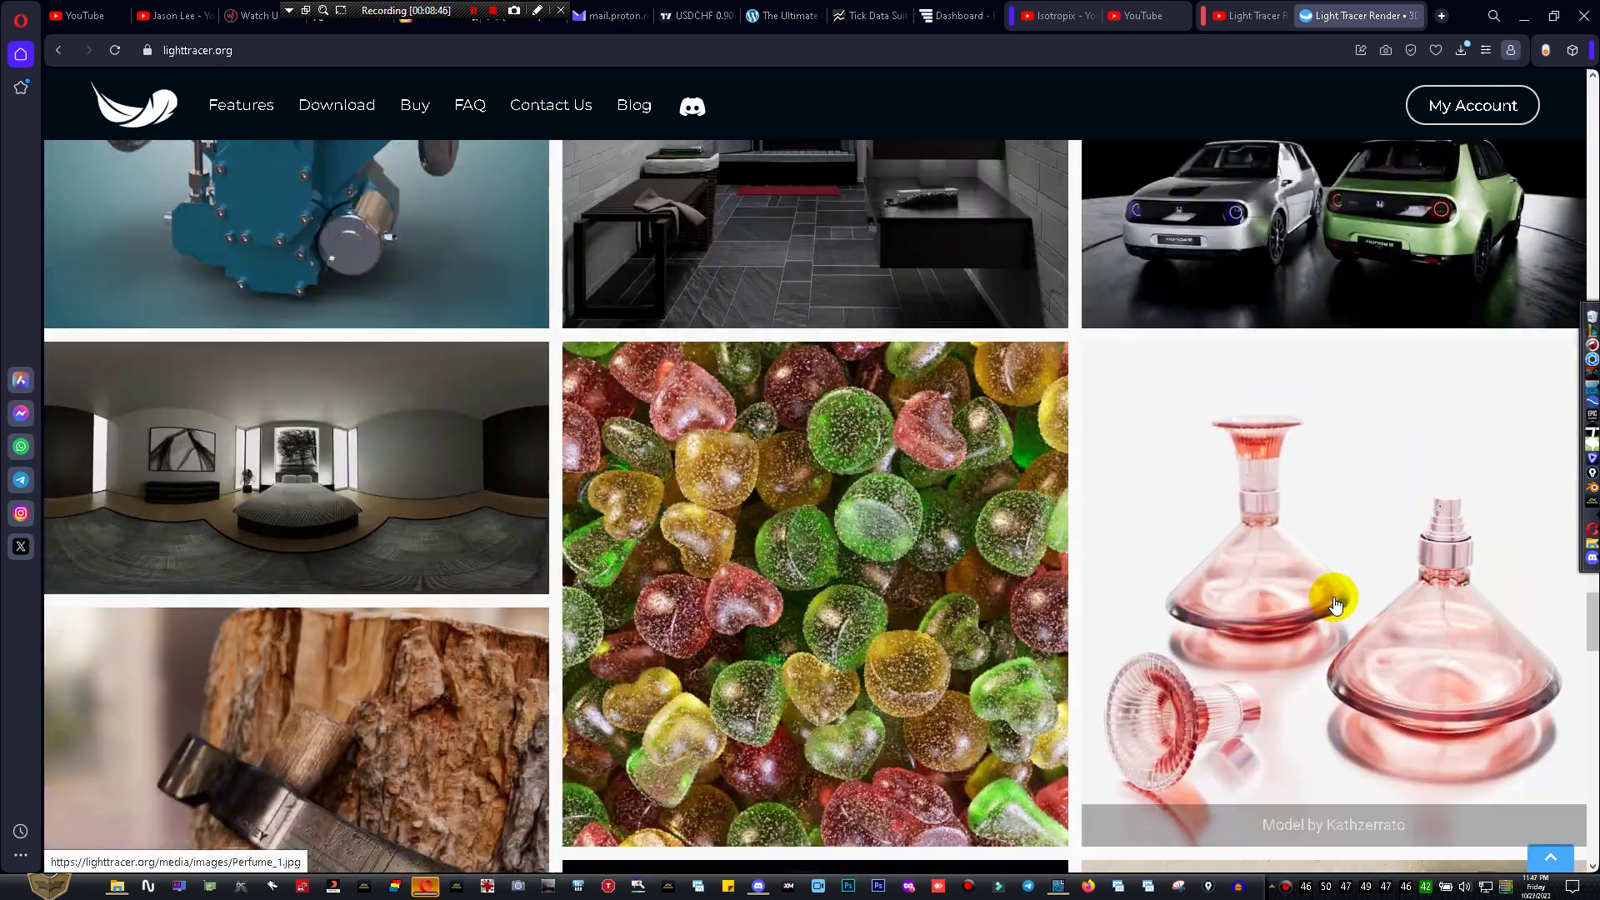
scroll(1335, 606, "up", 10)
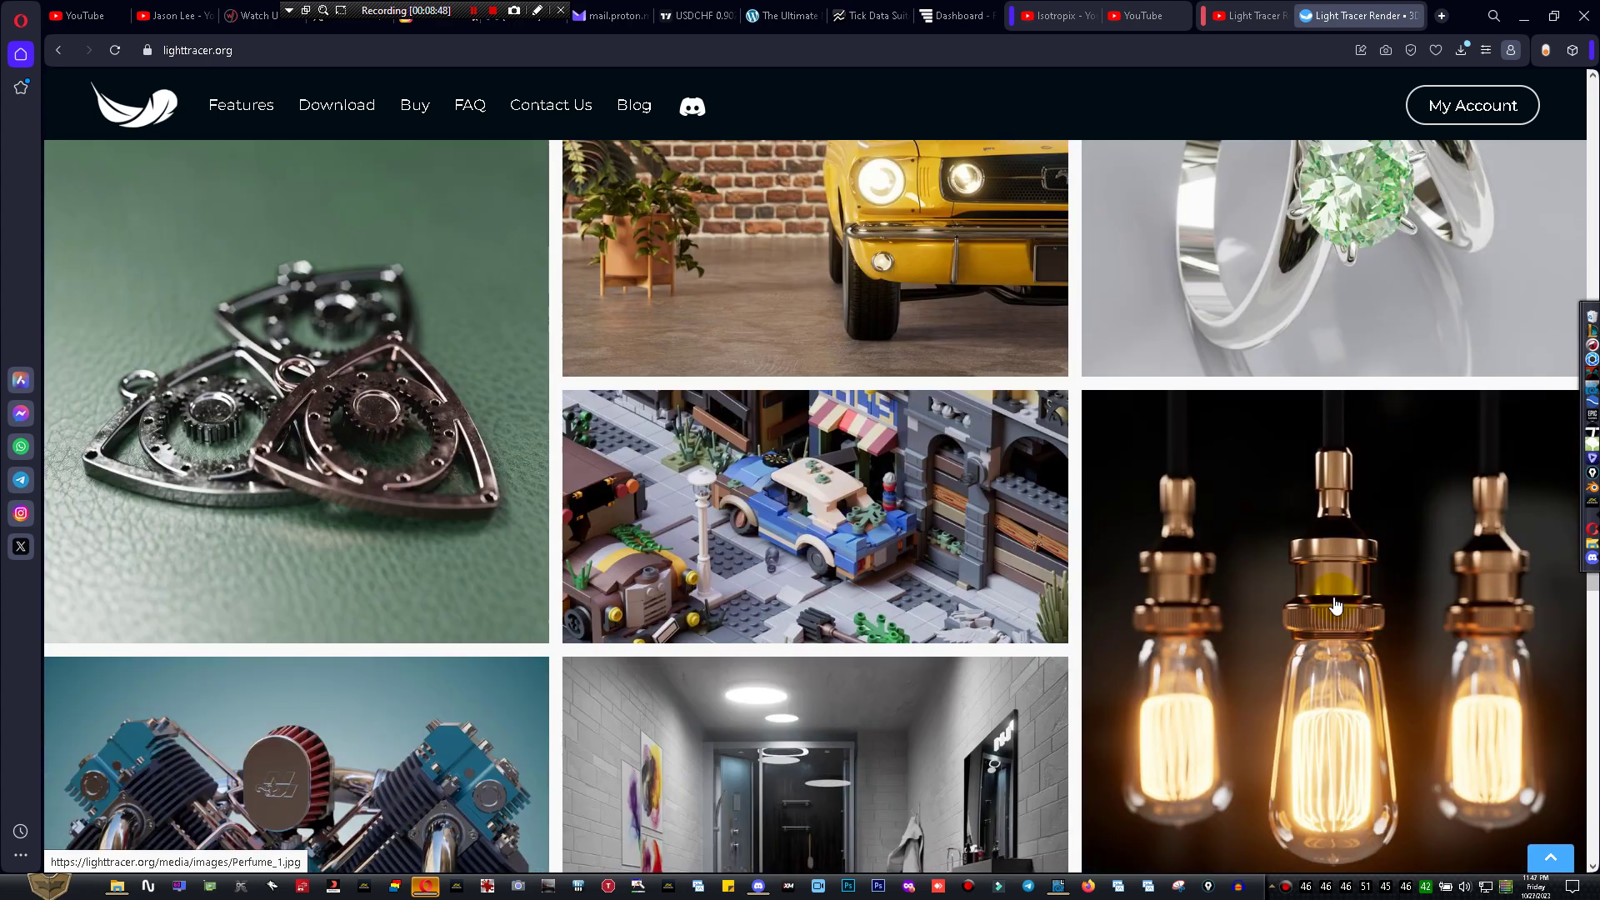
scroll(1334, 606, "up", 8)
scroll(1334, 605, "down", 6)
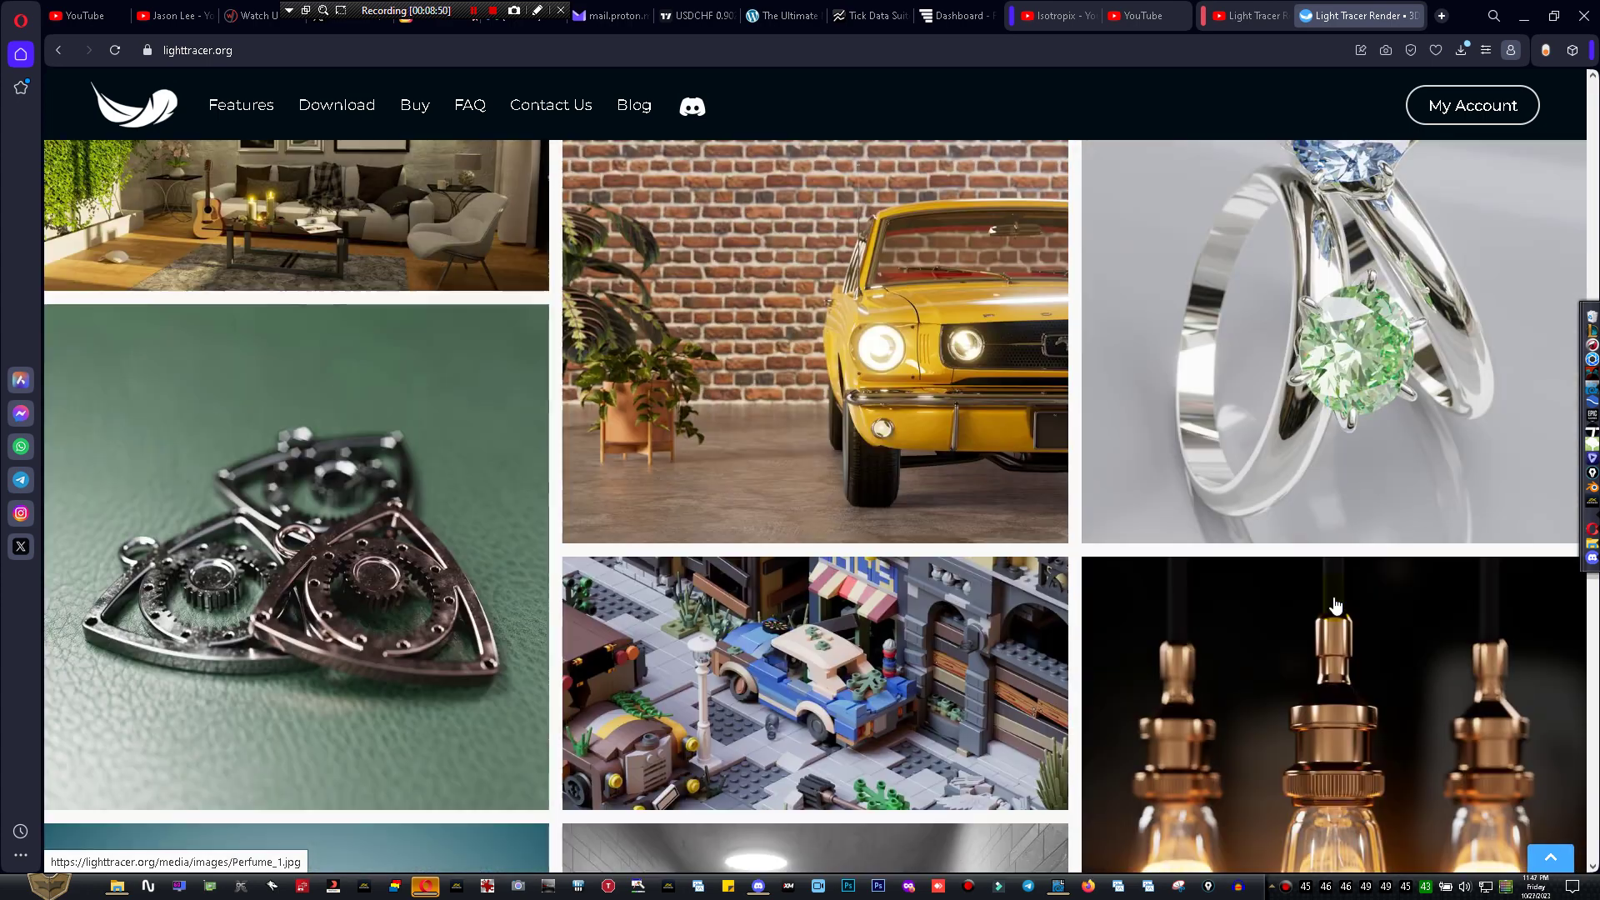
Examine the showcase renders more closely, from the engine, bathroom and Honda cars to the axe, heart pendants and earrings
scroll(1334, 605, "down", 3)
scroll(1335, 607, "down", 3)
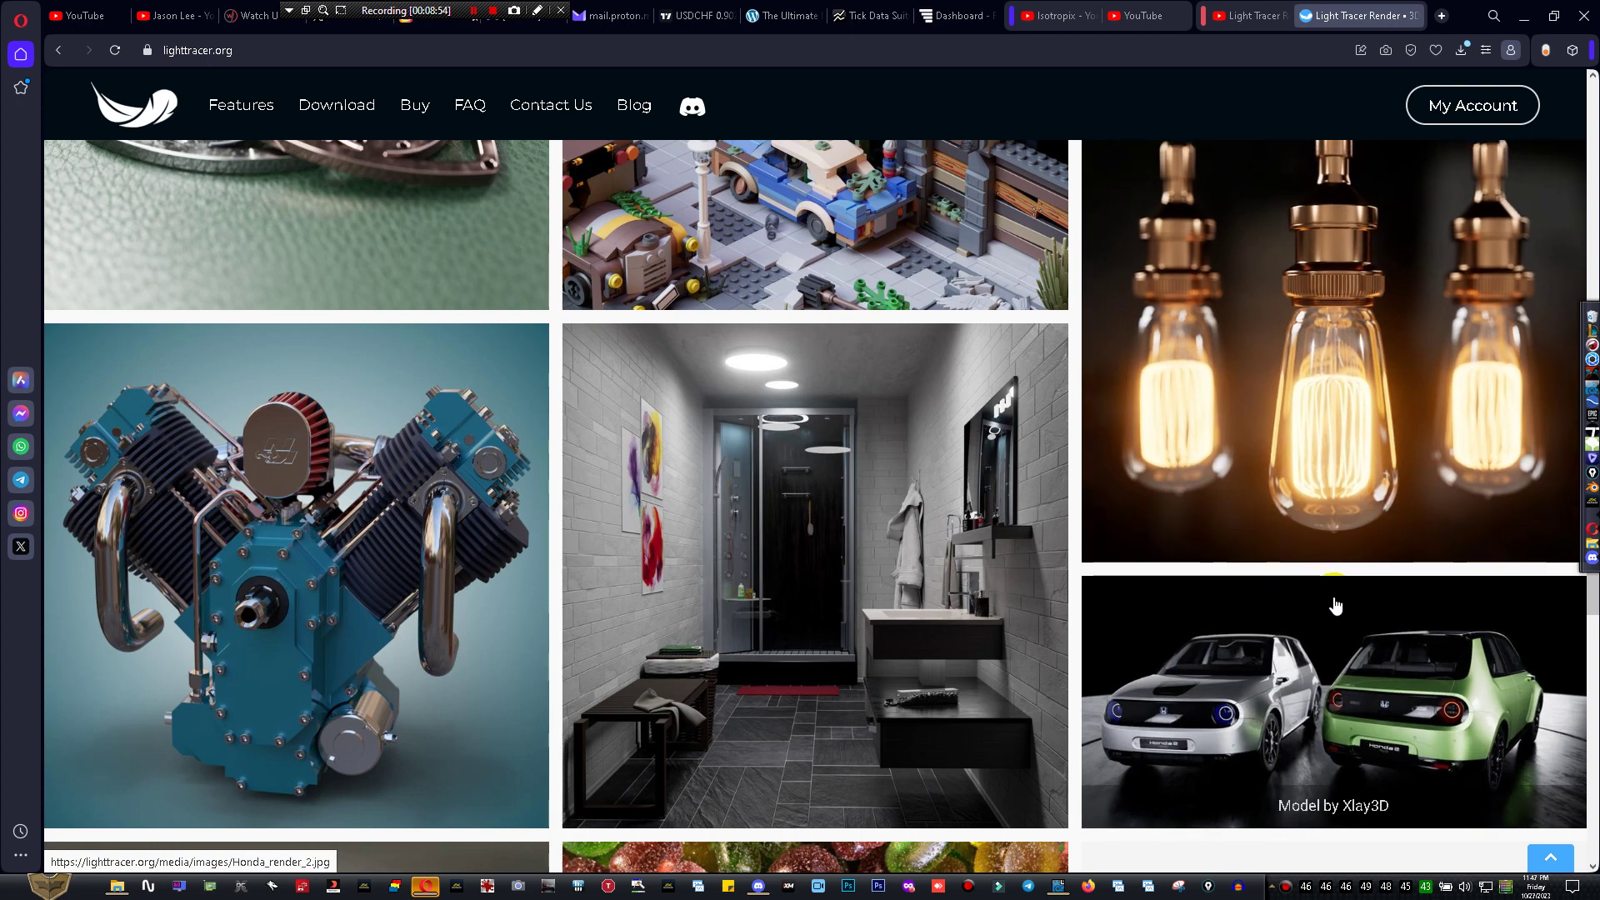
scroll(1335, 606, "down", 2)
scroll(1335, 608, "down", 3)
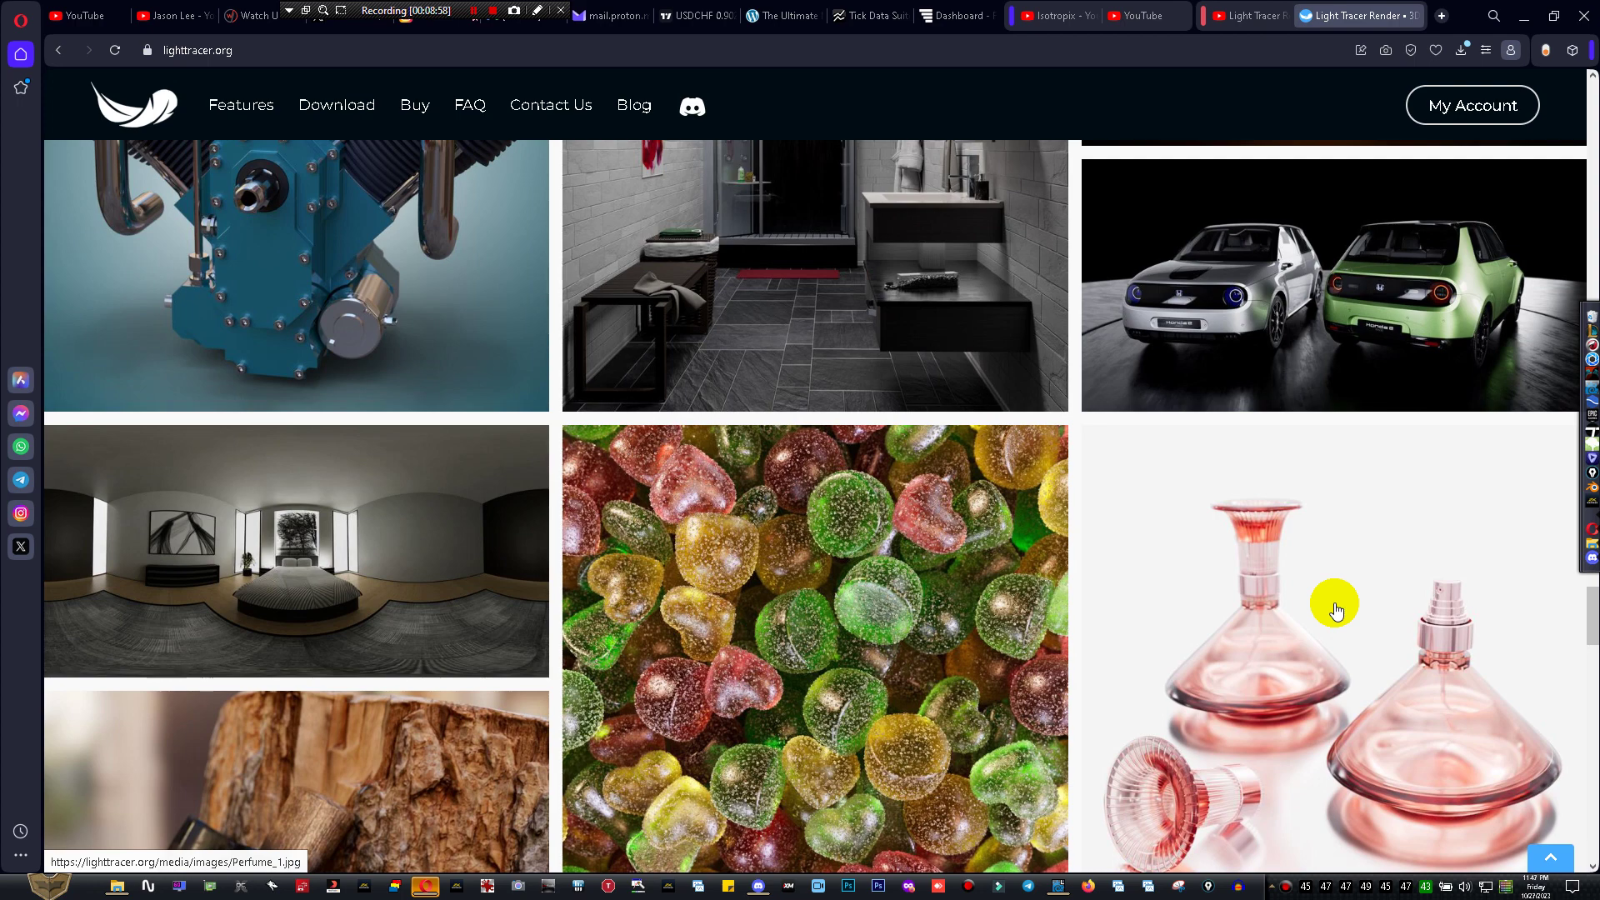
scroll(1336, 611, "up", 3)
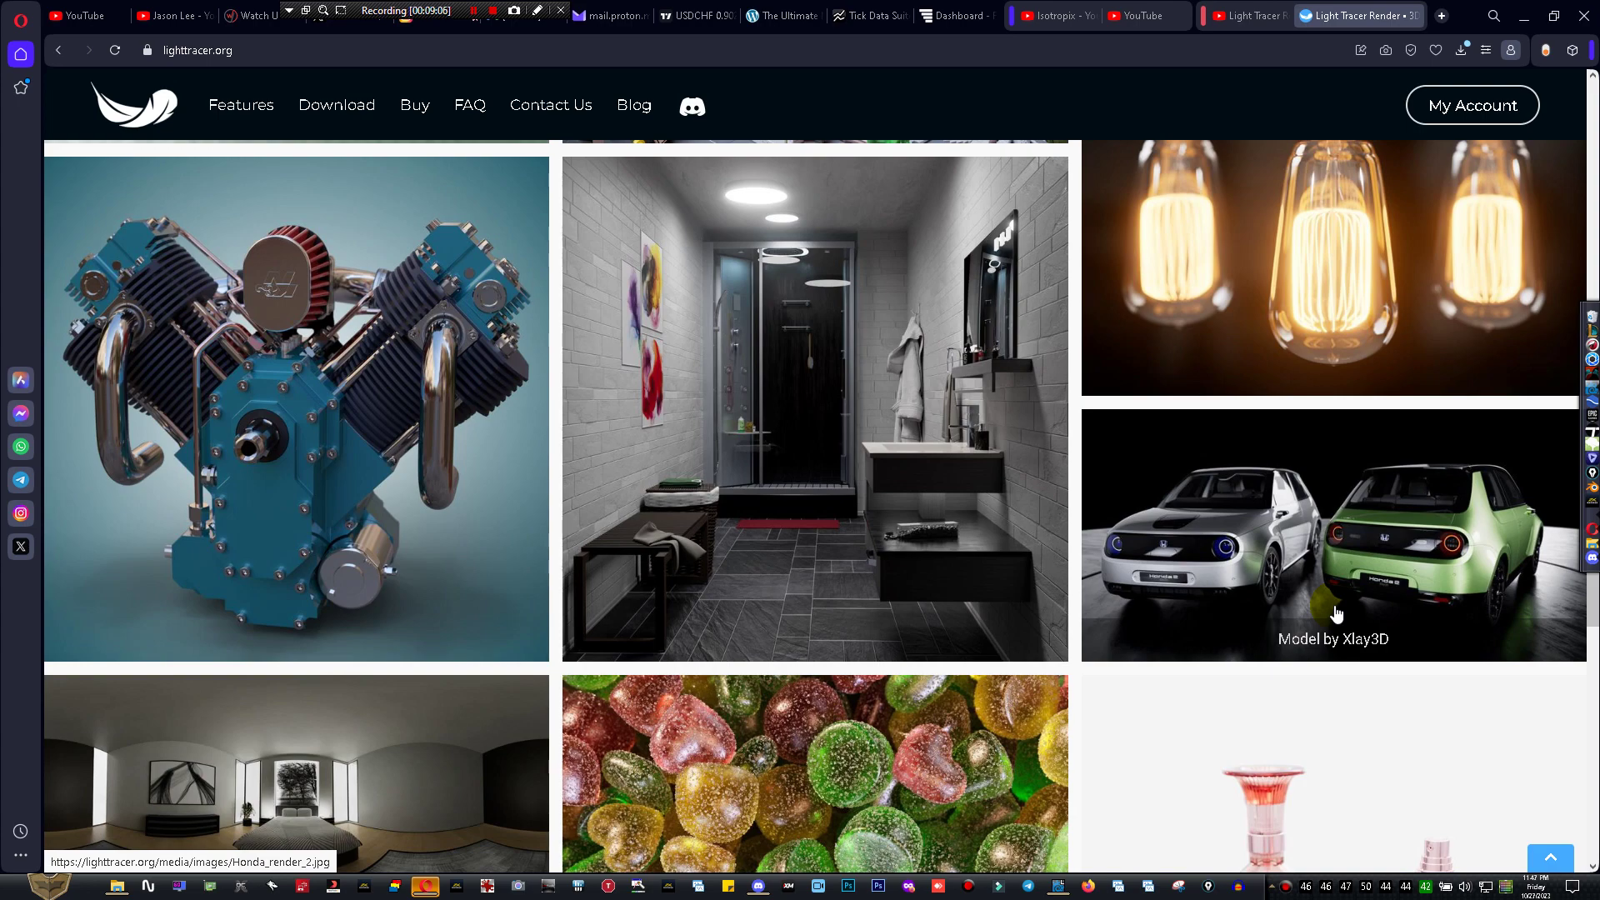
scroll(1336, 614, "down", 10)
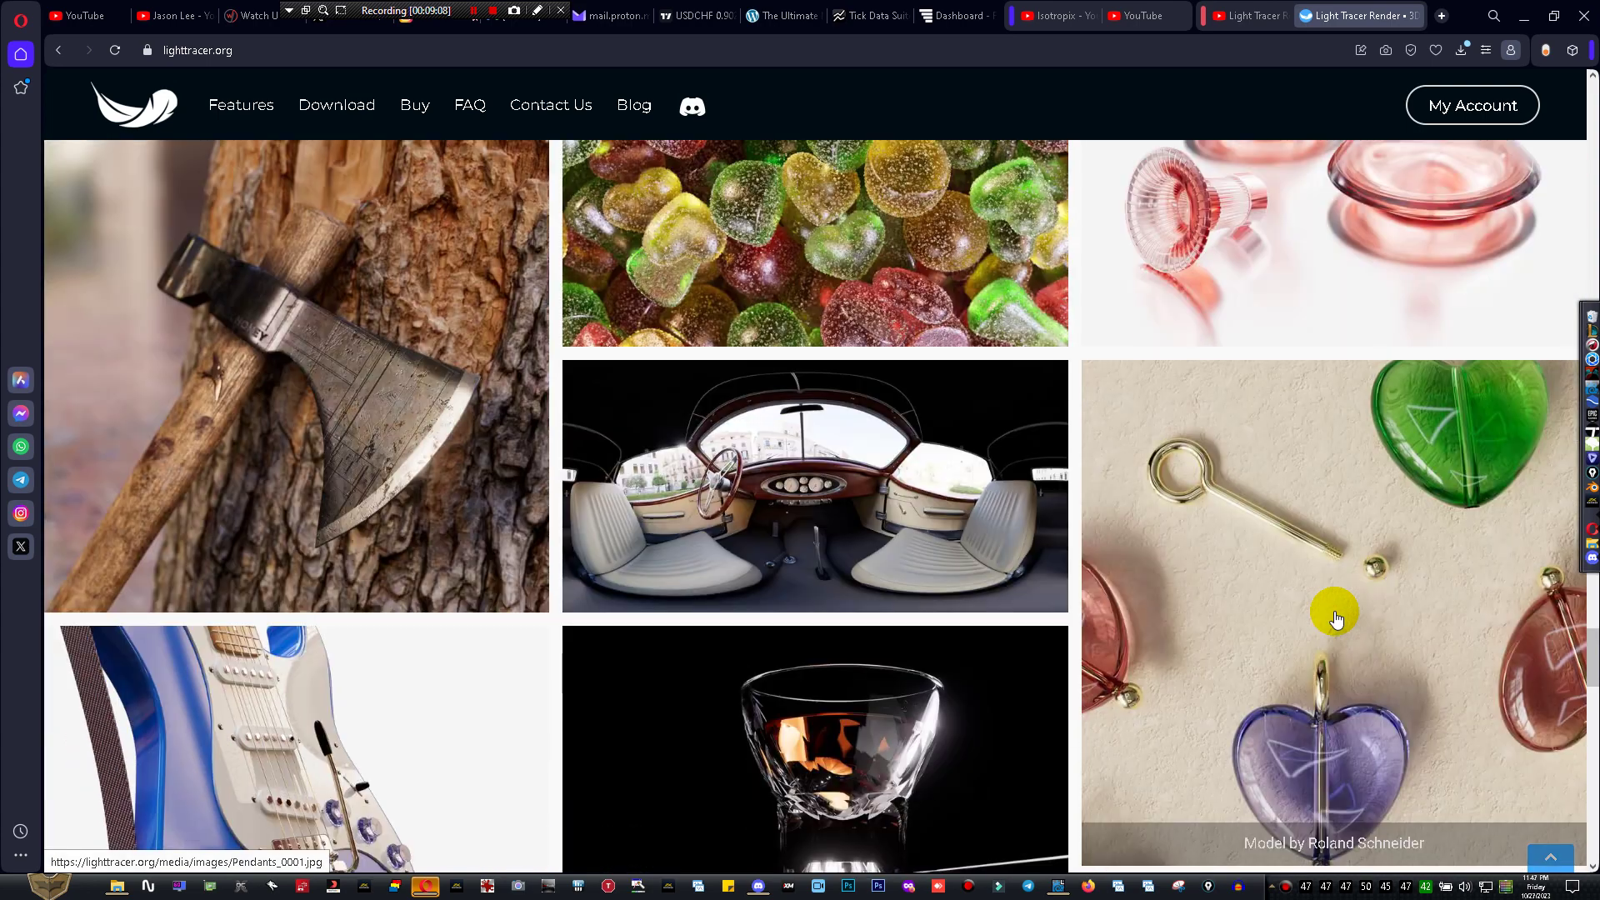
scroll(1335, 618, "down", 4)
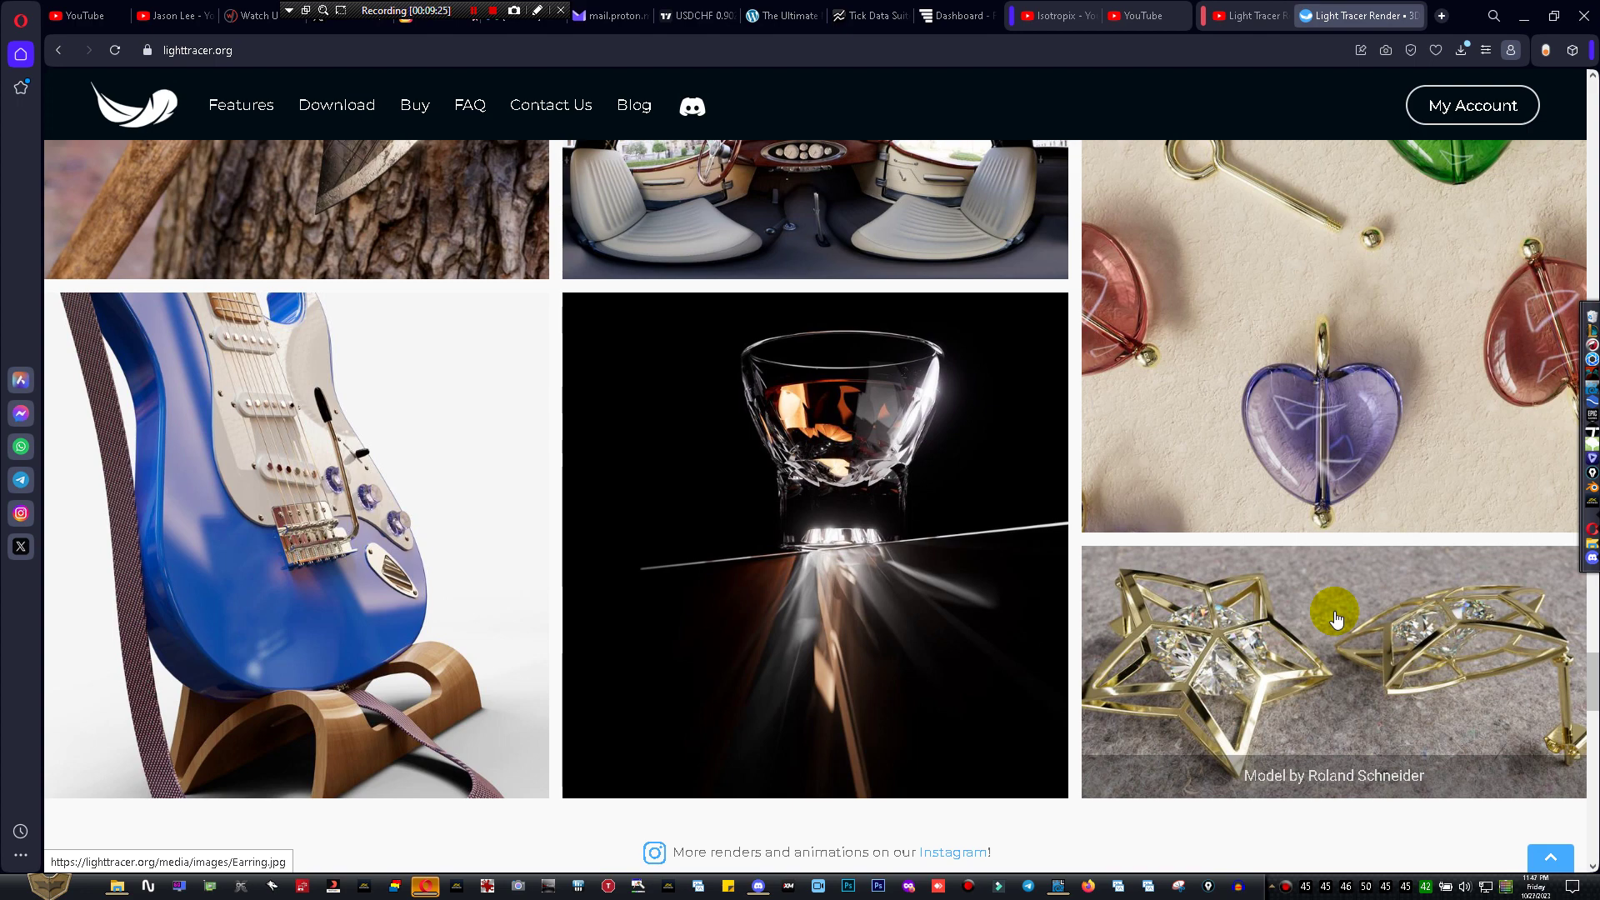
scroll(1335, 619, "up", 5)
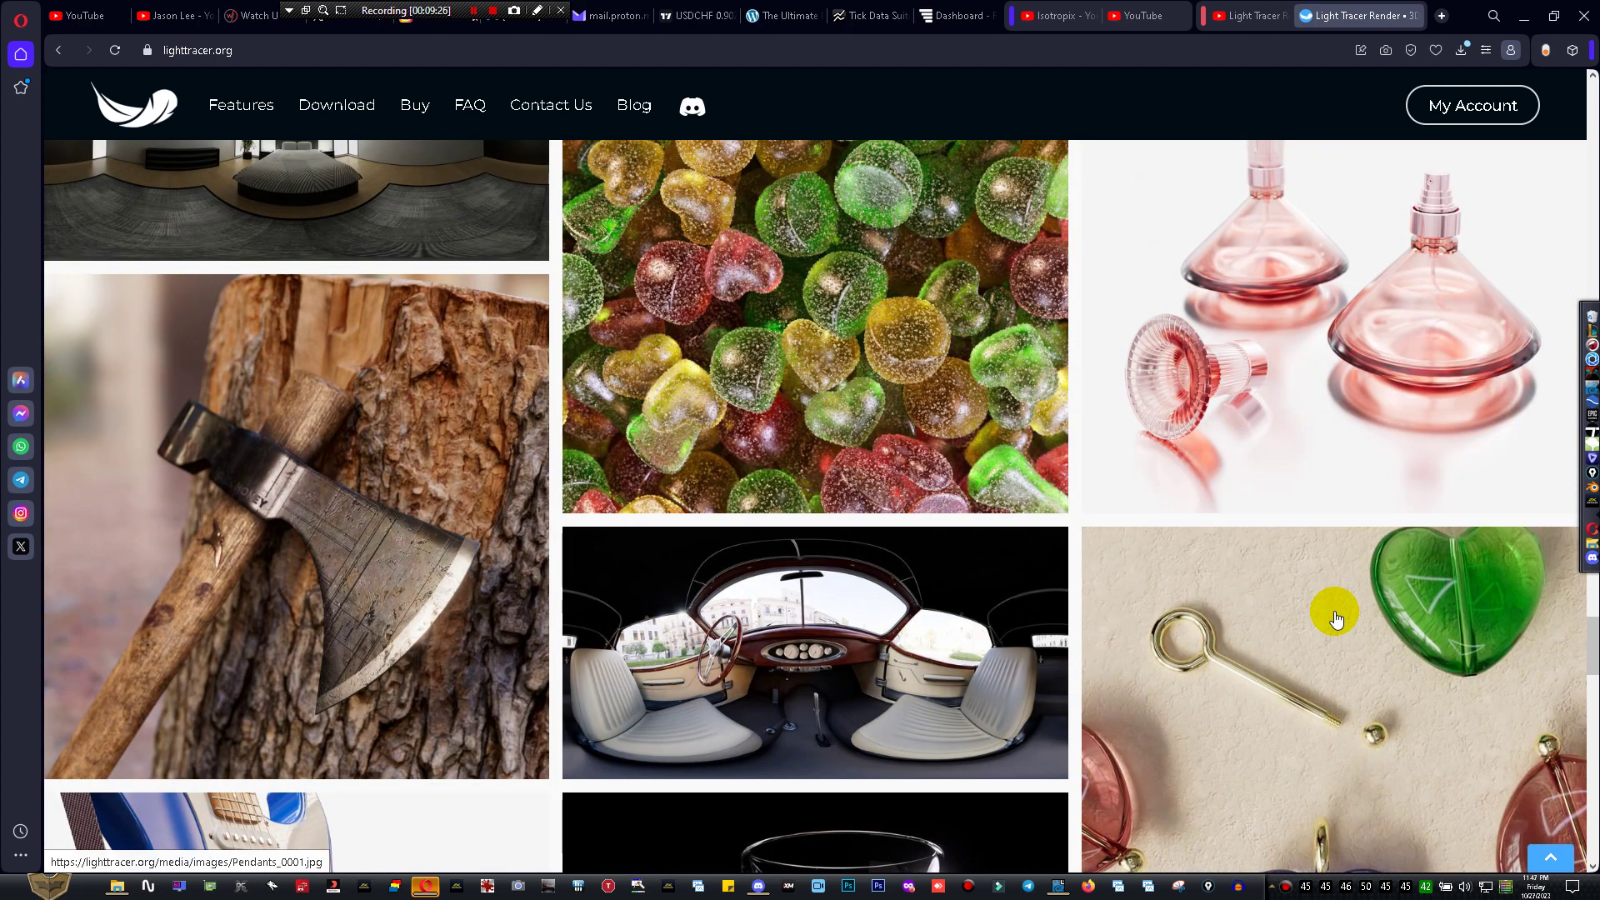